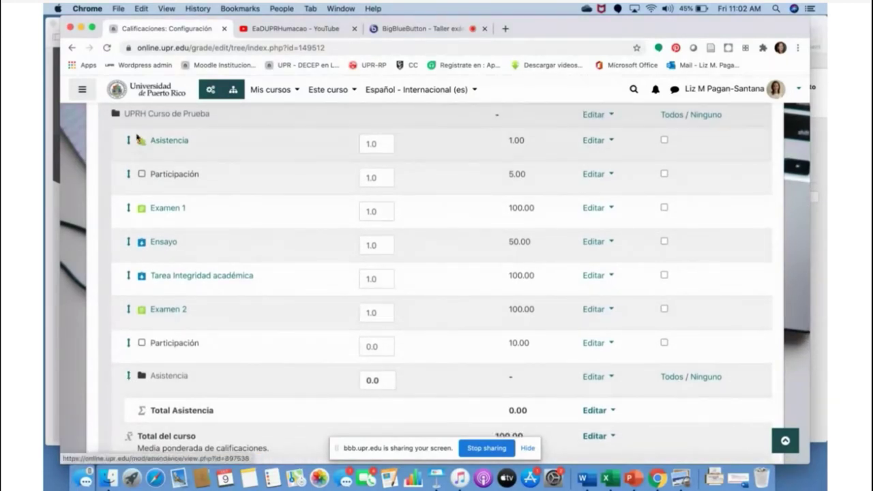
Move the Asistencia category to the first position under UPRH Curso de Prueba in the gradebook.
click(130, 380)
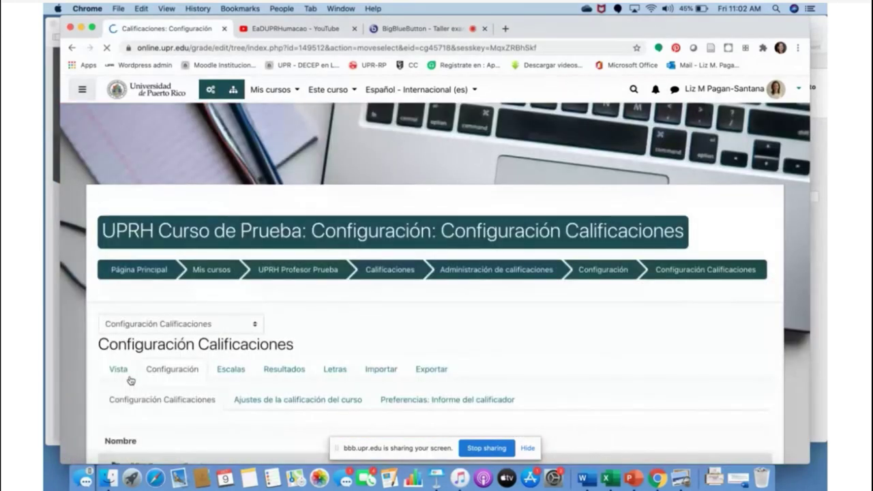
scroll(131, 380, down, 3)
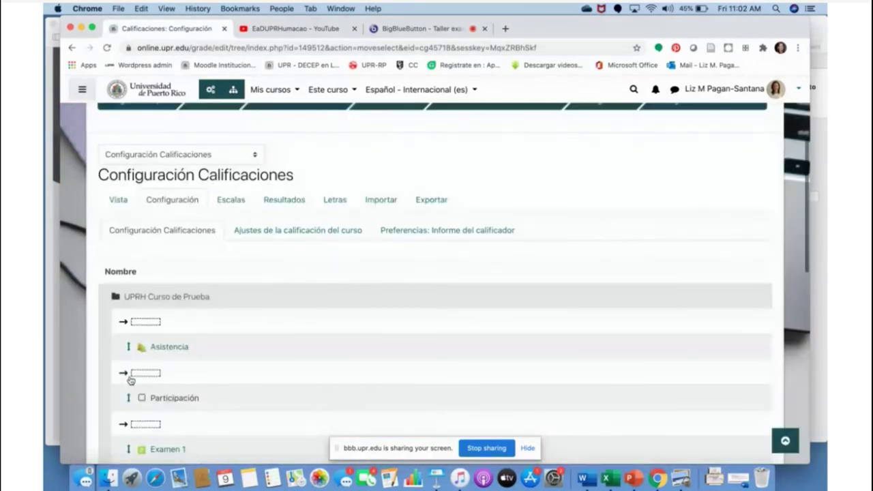
scroll(141, 274, down, 1)
click(141, 274)
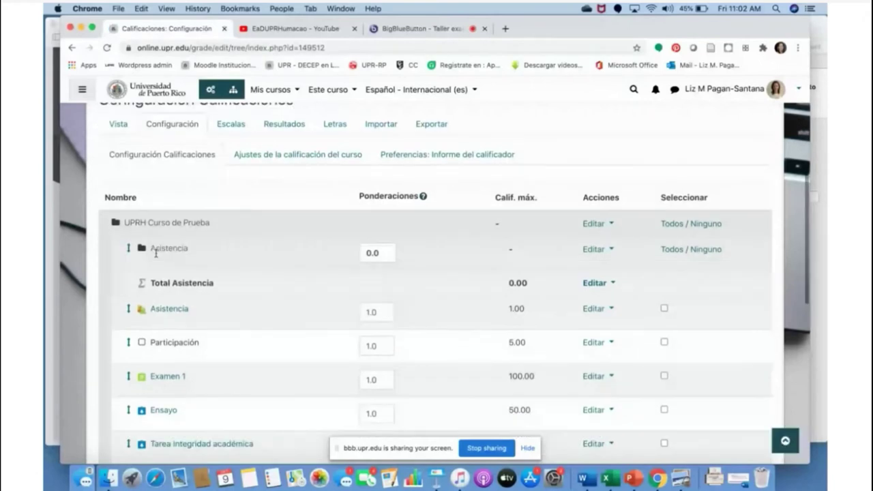
Move the Asistencia attendance activity into the Asistencia category.
click(129, 310)
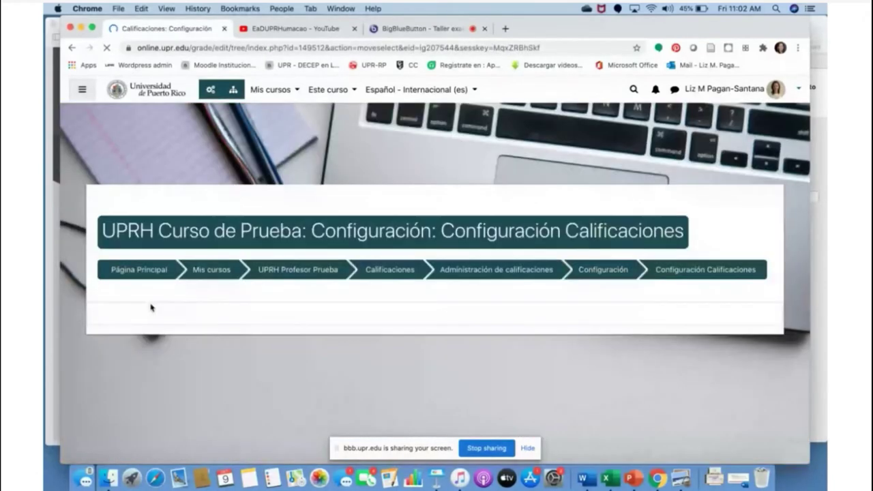
scroll(259, 323, down, 4)
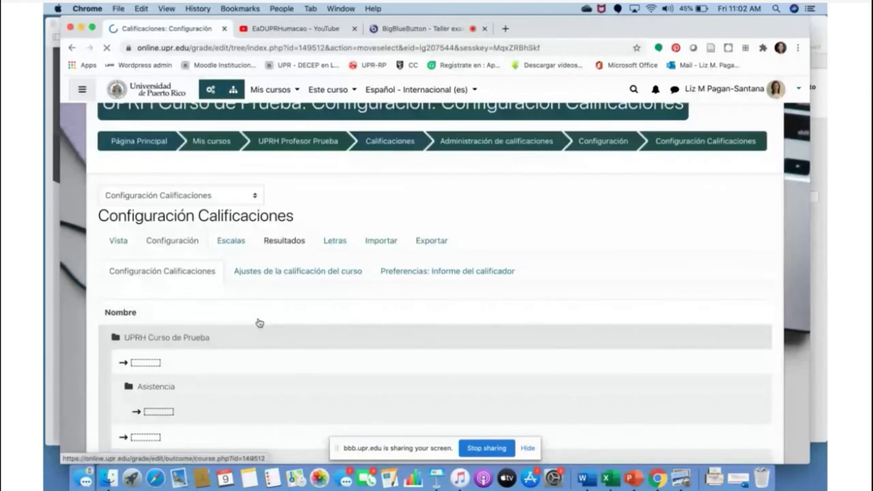
scroll(169, 304, down, 2)
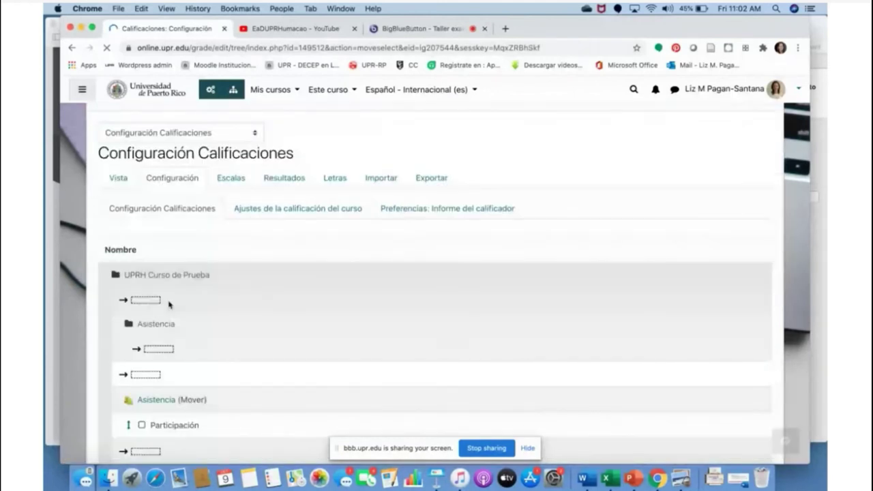
click(161, 352)
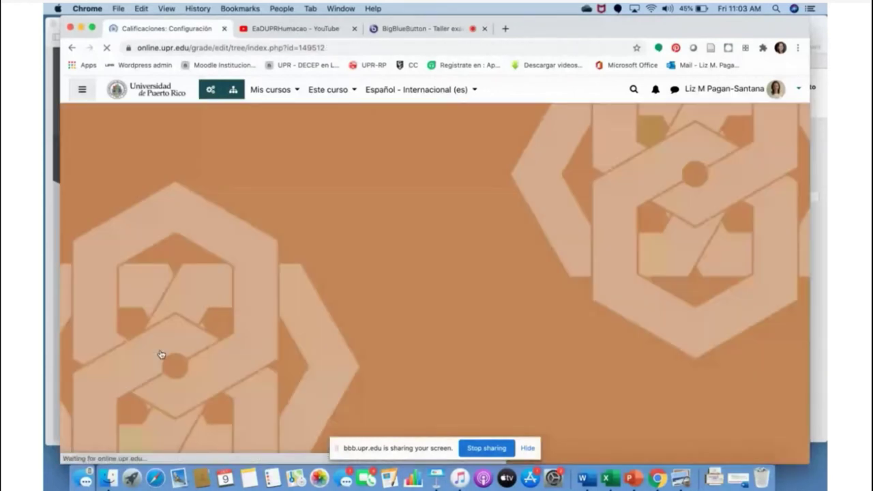
Delete the Participación grade item with the maximum grade of 10.00 and confirm the deletion.
scroll(161, 353, down, 5)
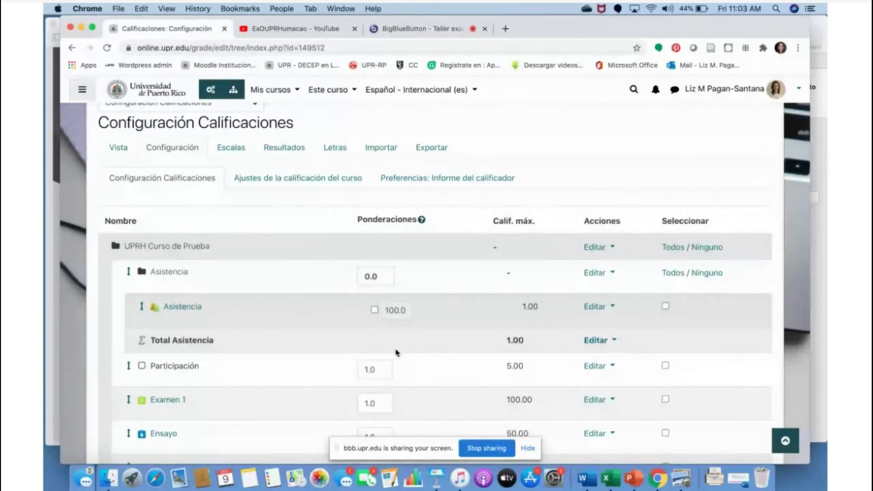
scroll(395, 353, down, 3)
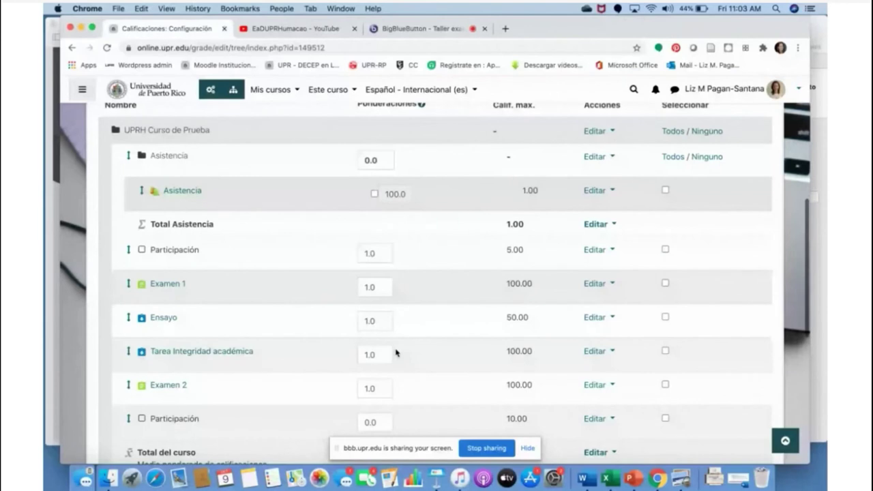
scroll(396, 353, down, 1)
scroll(396, 352, down, 1)
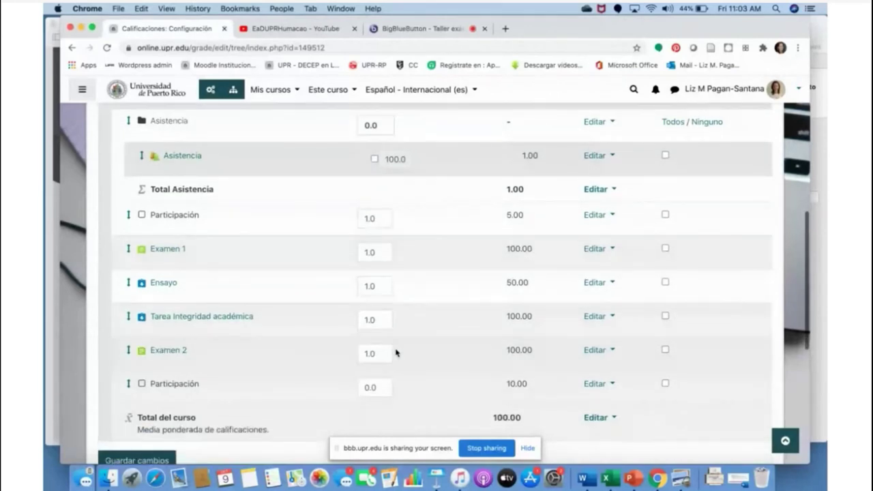
click(611, 384)
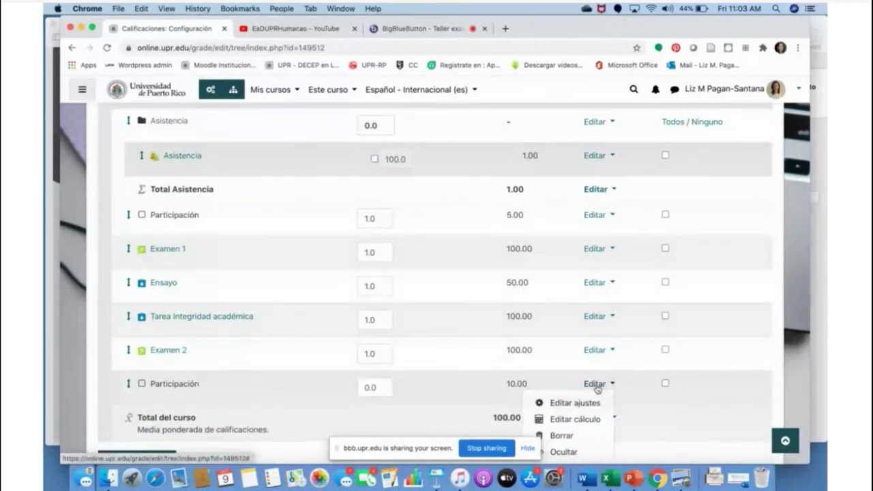
click(573, 437)
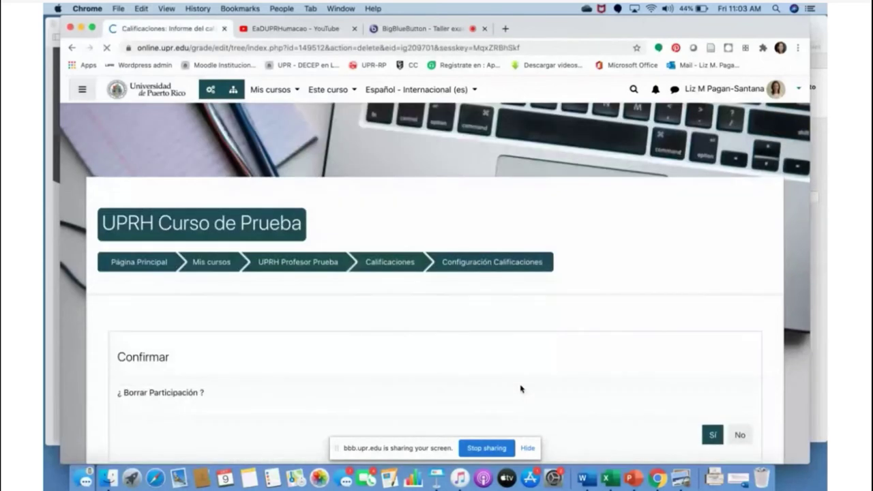
scroll(520, 389, down, 2)
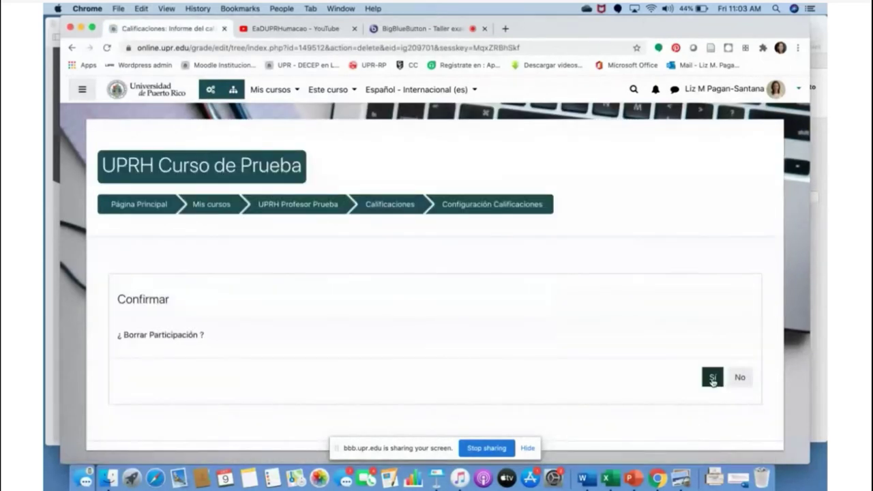
click(713, 379)
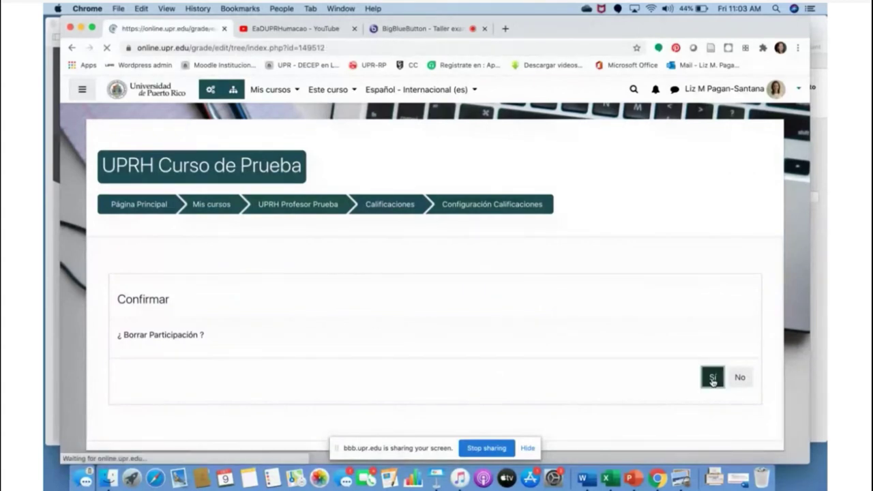
Add a new grade category named Participación and save it.
scroll(626, 374, down, 5)
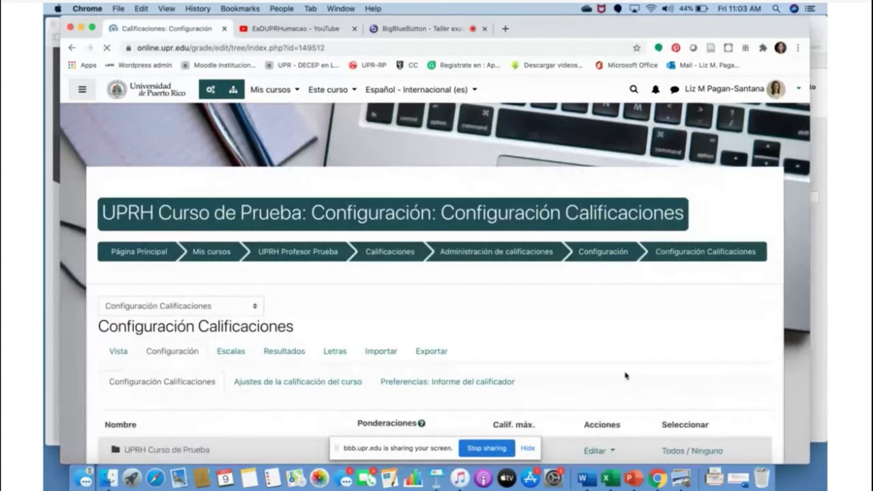
scroll(626, 374, down, 7)
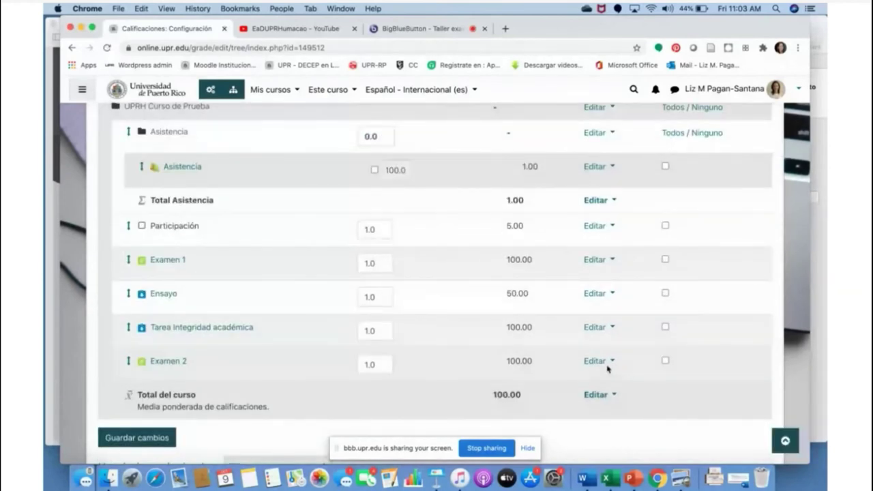
scroll(632, 436, down, 1)
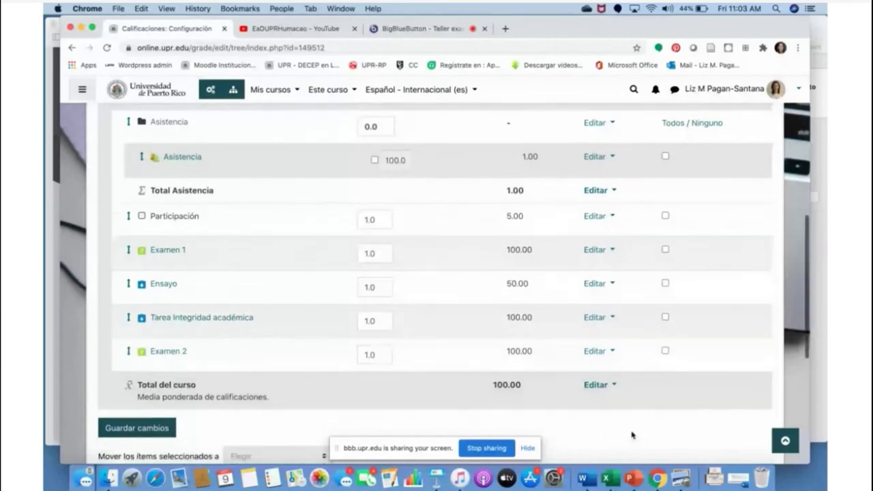
scroll(633, 435, down, 1)
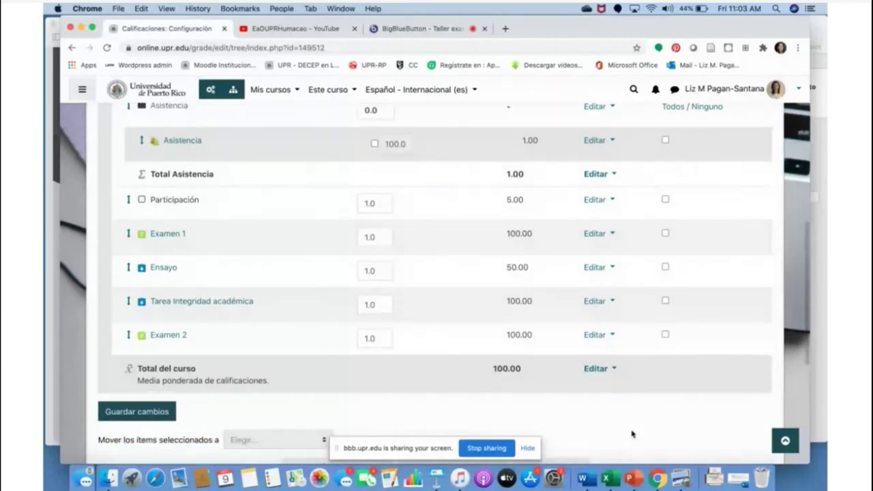
scroll(632, 436, down, 3)
click(551, 408)
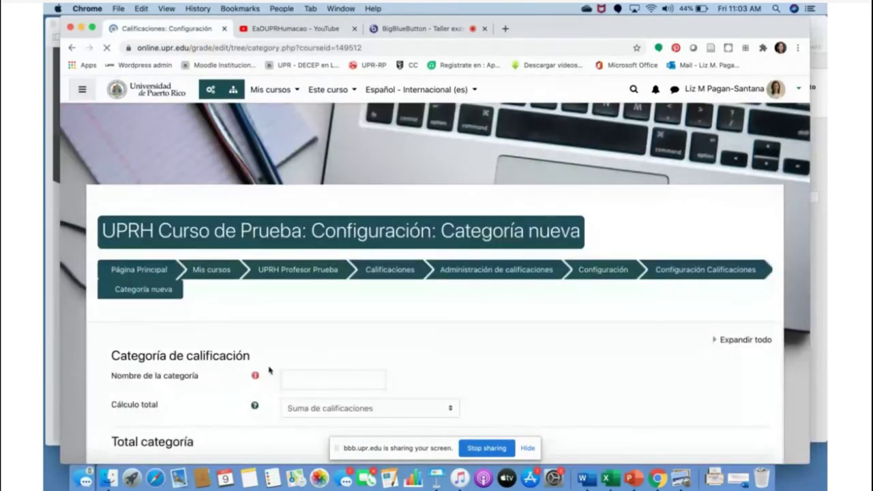
click(290, 379)
text(Partici)
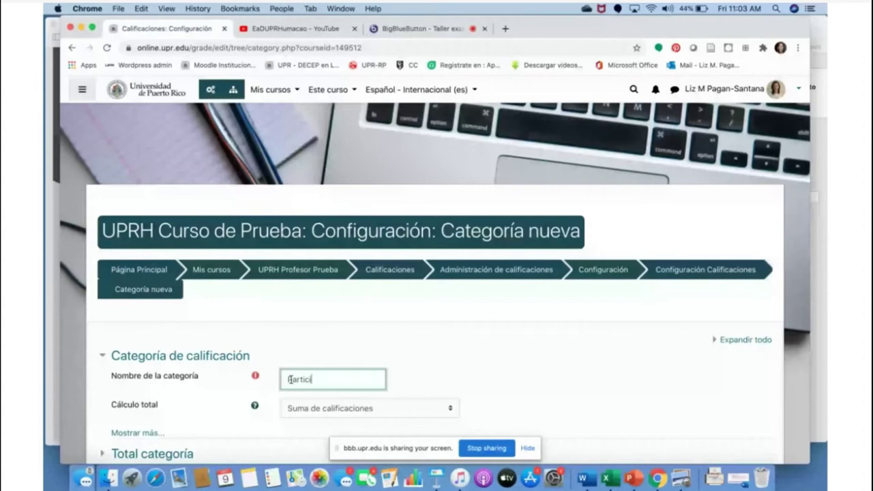
text(paci´ón)
scroll(290, 380, down, 1)
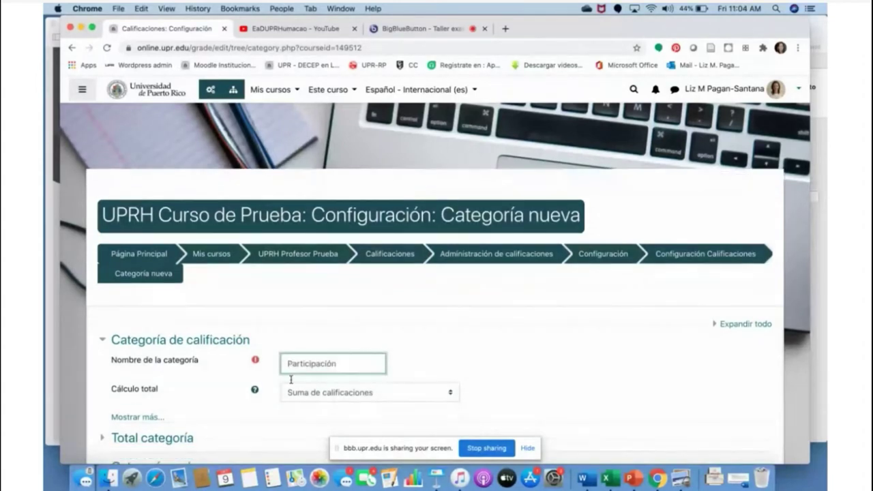
scroll(291, 380, down, 5)
click(306, 270)
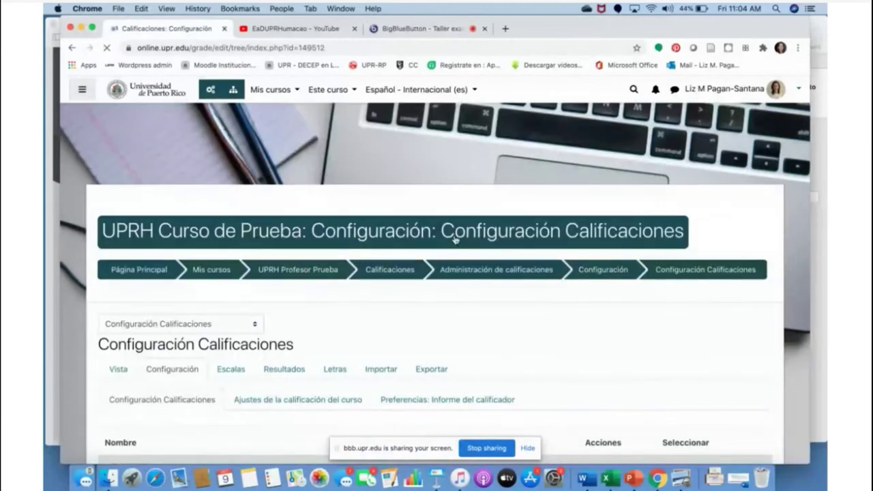
Move the Participación category directly below the Asistencia category, outside it and above the Participación grade item.
scroll(603, 296, down, 5)
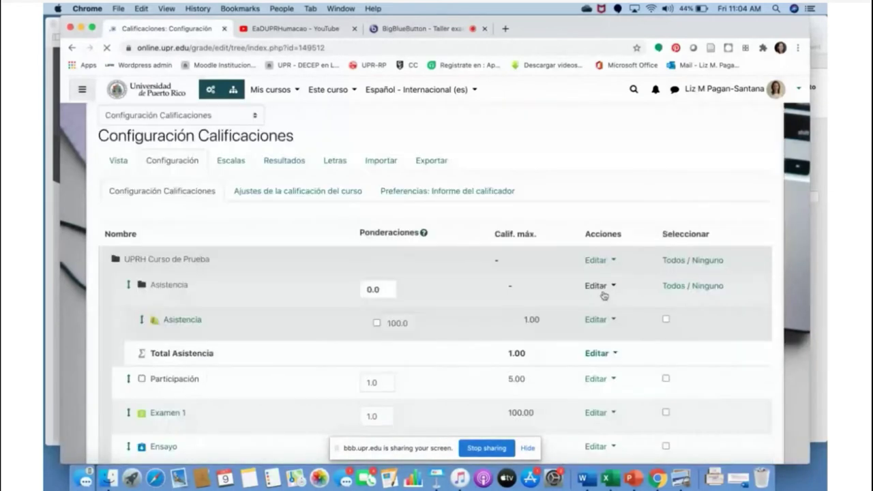
scroll(604, 296, down, 3)
click(127, 399)
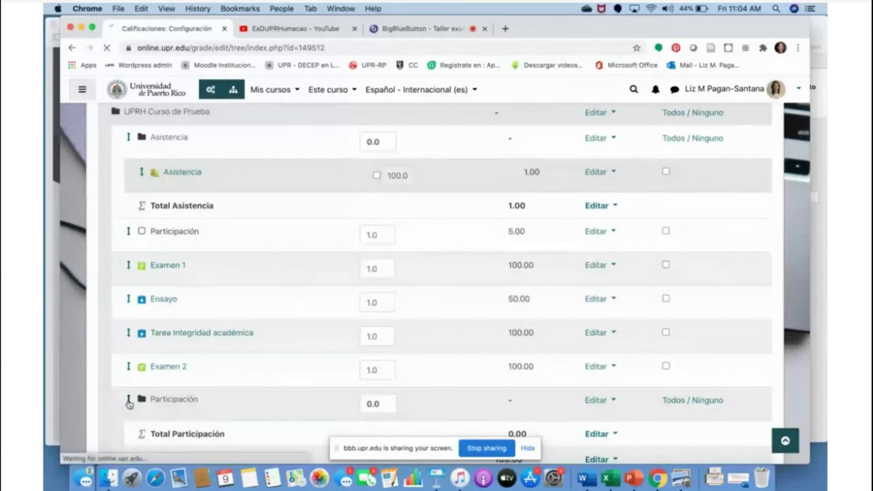
scroll(192, 380, down, 5)
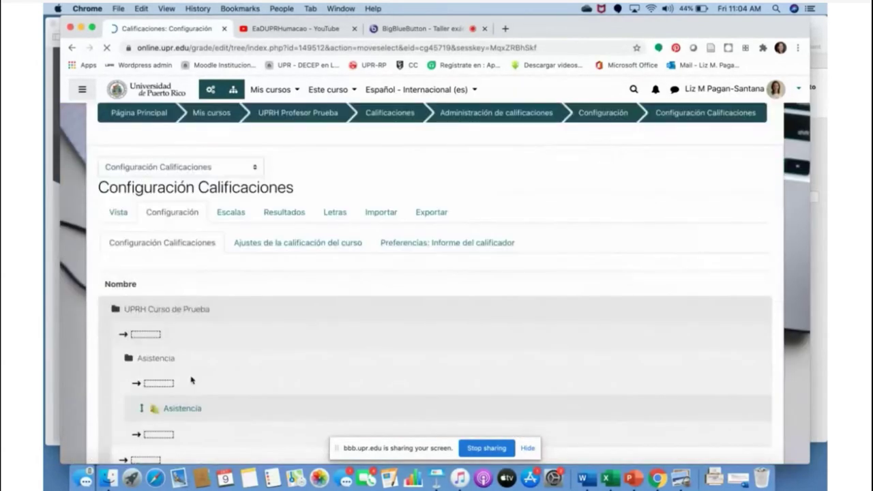
scroll(191, 380, down, 1)
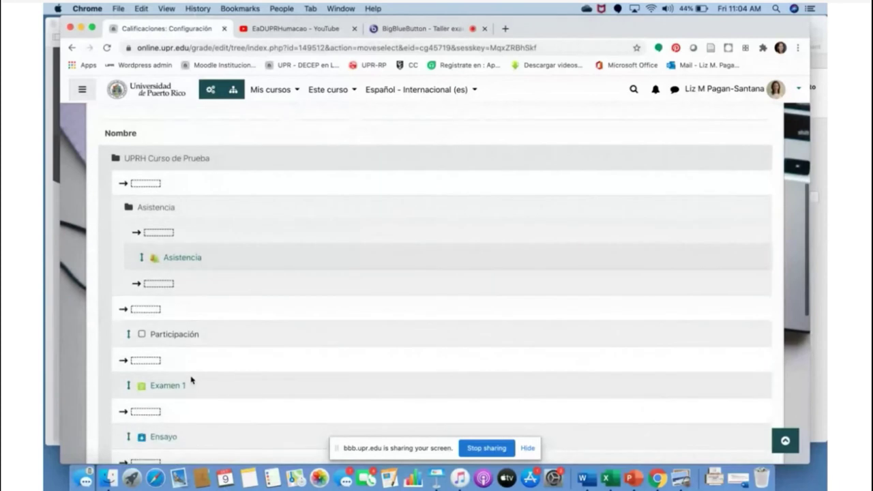
click(145, 311)
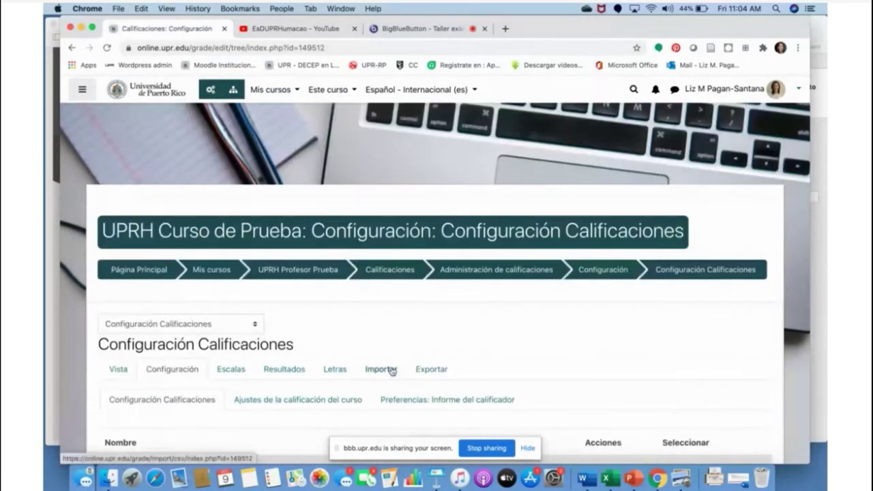
Add a new grade category named Exámenes, save it and find it in the gradebook setup.
scroll(390, 368, down, 3)
scroll(393, 370, down, 3)
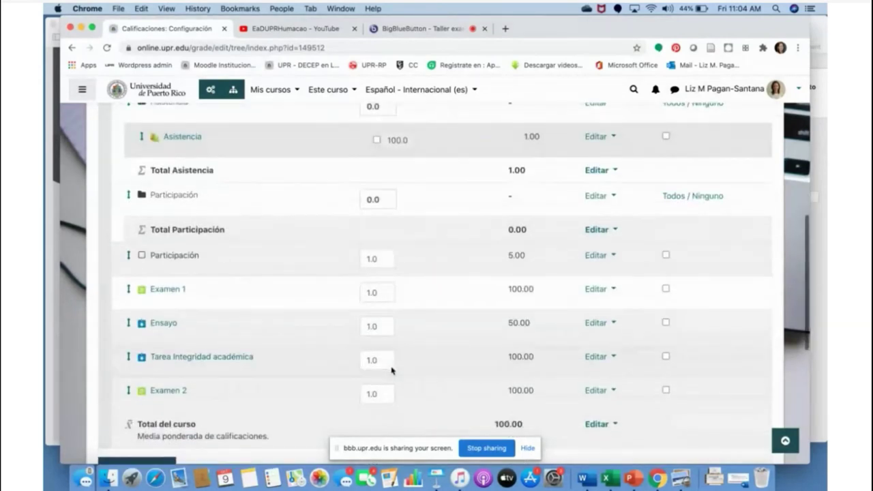
scroll(392, 371, down, 1)
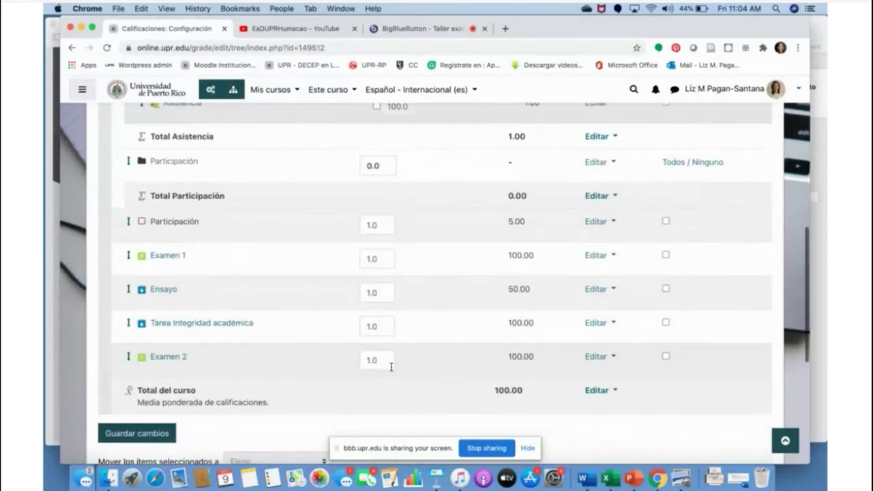
scroll(393, 371, down, 2)
click(547, 407)
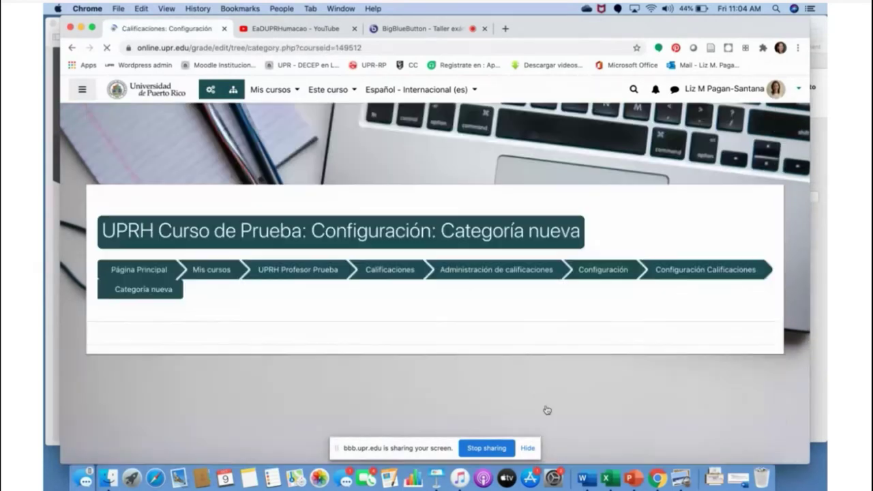
click(338, 380)
text(Ex)
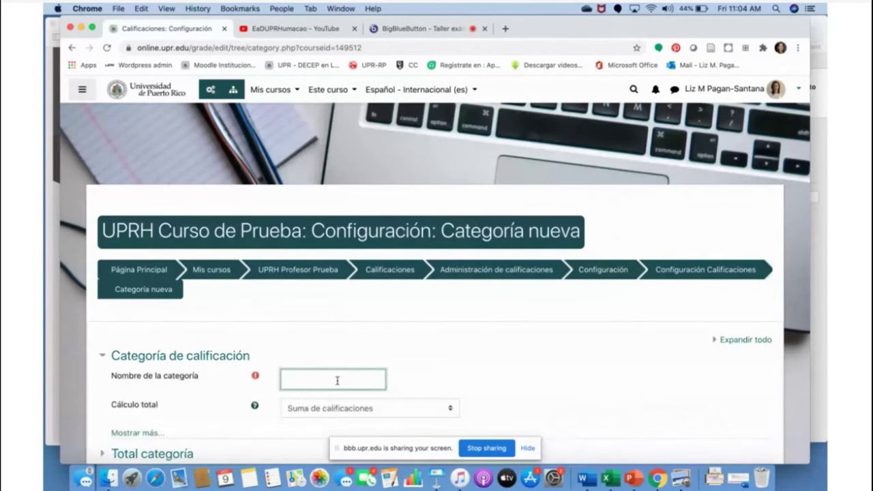
text(ámenes)
scroll(487, 374, down, 5)
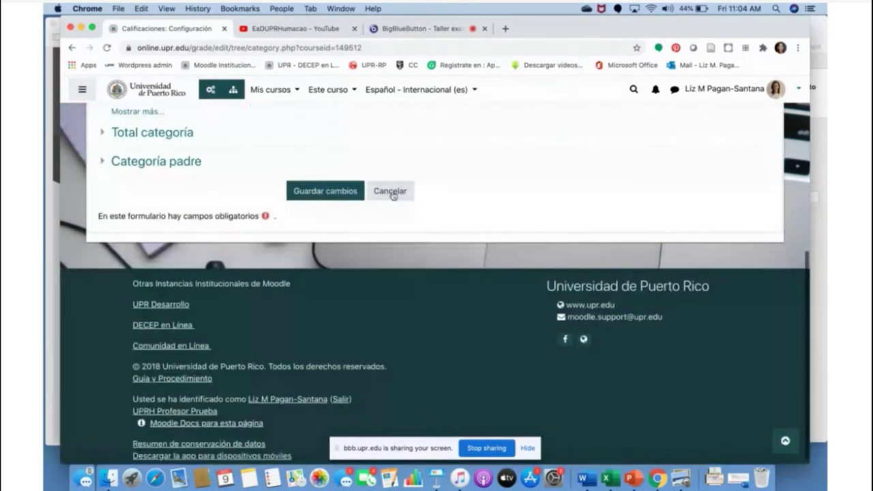
click(325, 193)
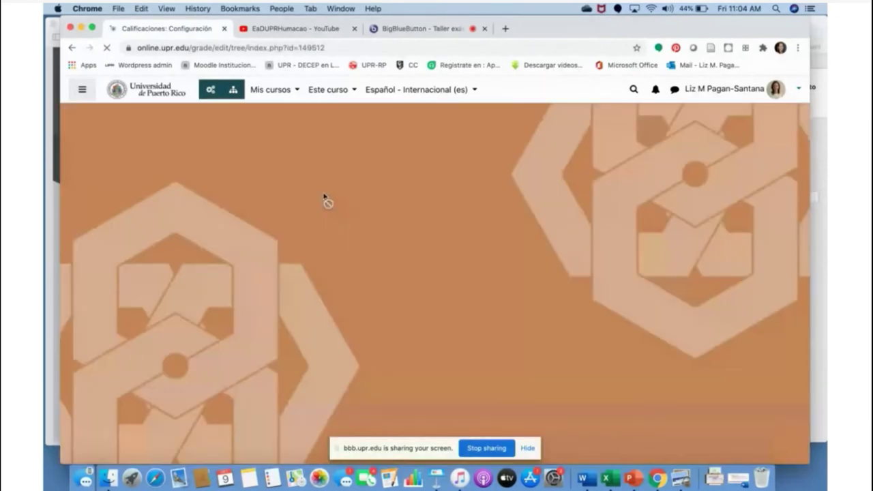
scroll(302, 323, down, 5)
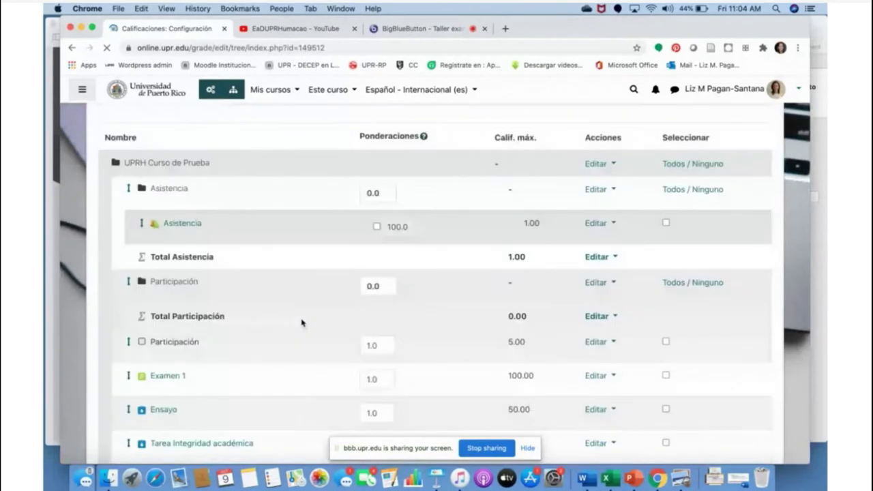
scroll(303, 323, down, 2)
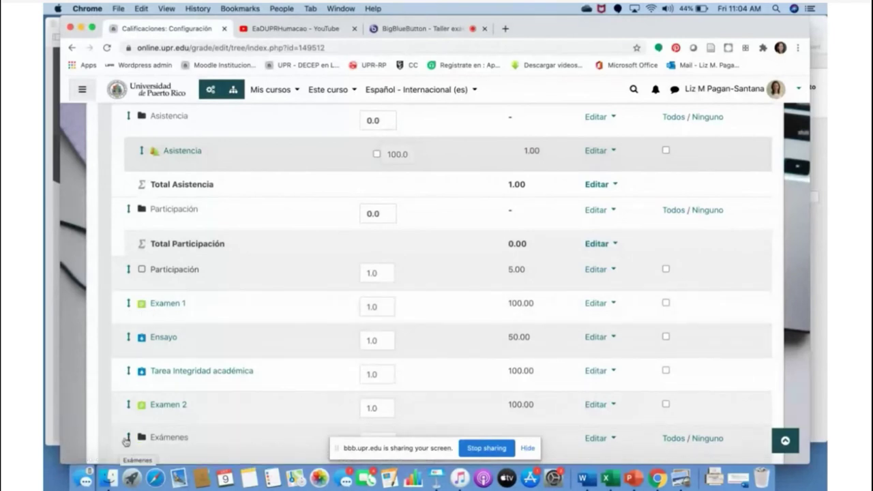
Move the Exámenes category to directly below Tarea Integridad académica and above Examen 2.
click(127, 439)
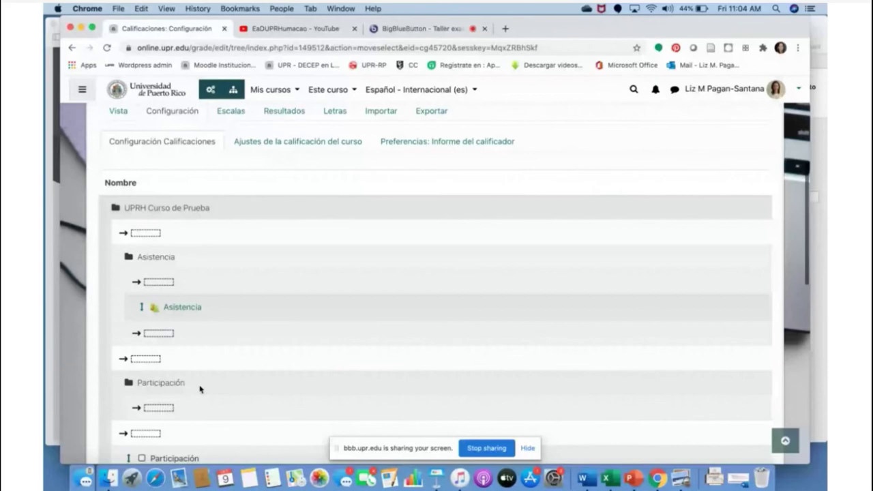
scroll(200, 389, down, 3)
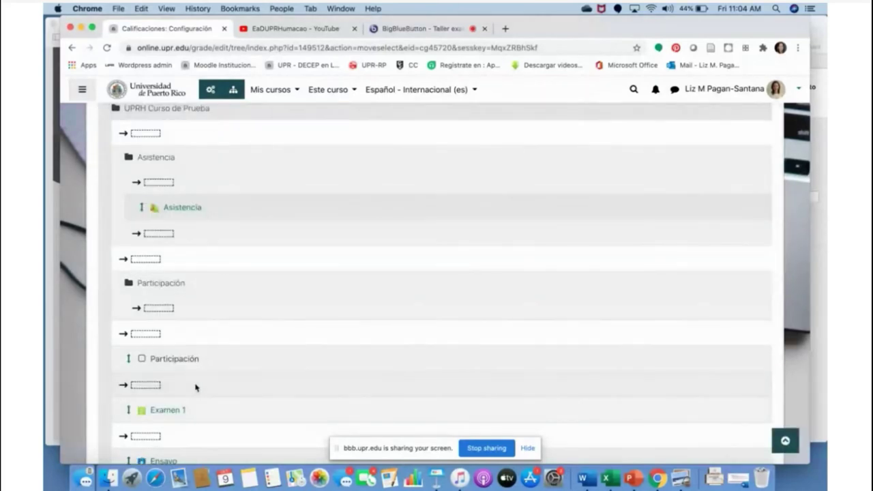
scroll(196, 387, down, 2)
scroll(235, 372, up, 2)
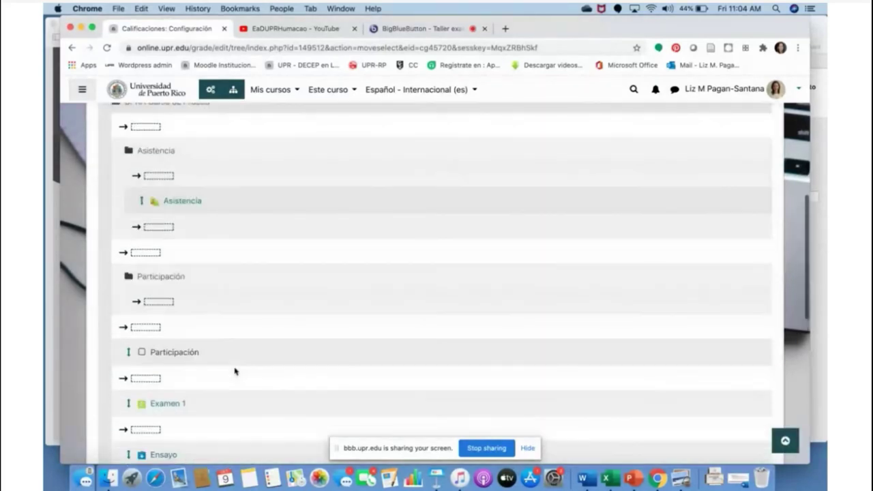
scroll(234, 371, down, 1)
scroll(235, 371, down, 5)
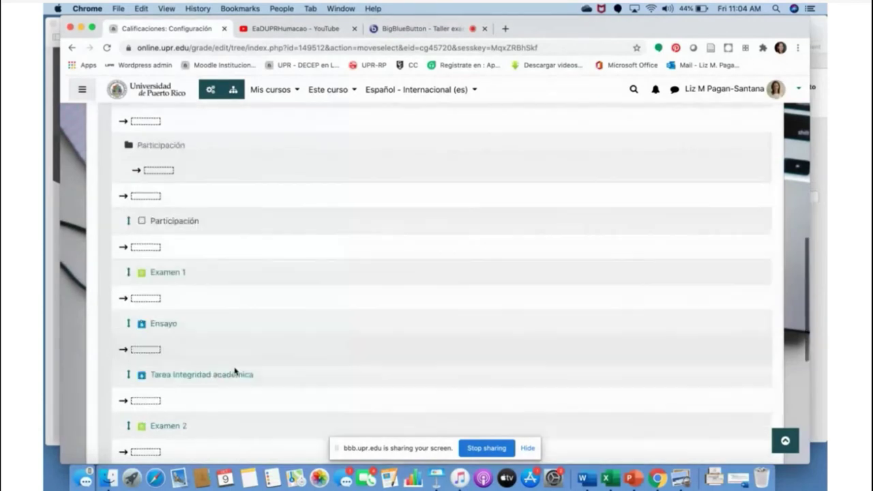
scroll(234, 371, down, 1)
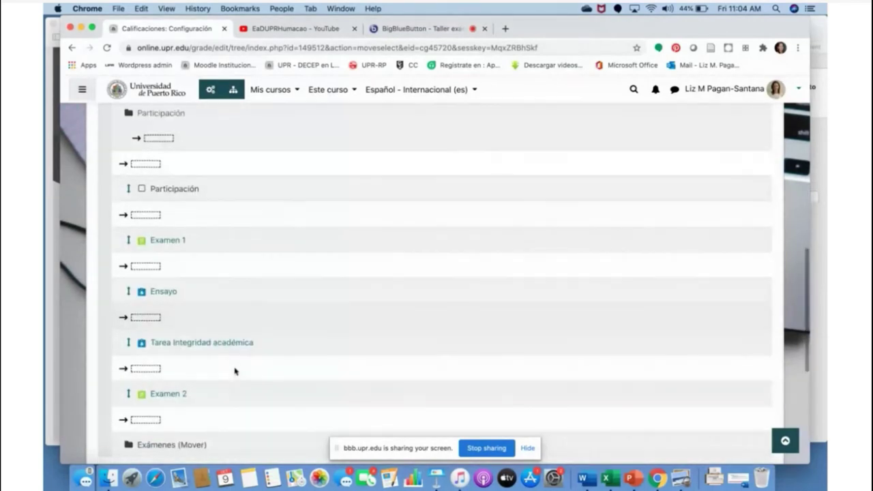
click(138, 371)
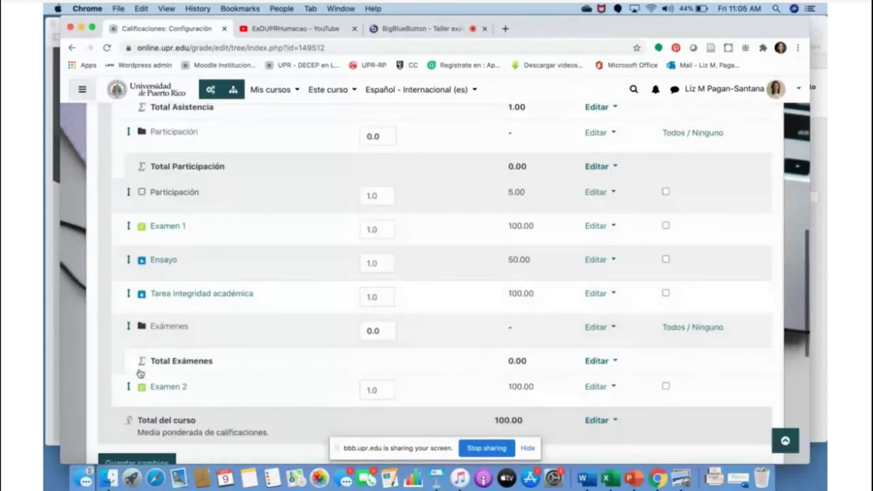
Move the Examen 2 grade item inside the Exámenes category.
scroll(137, 370, down, 1)
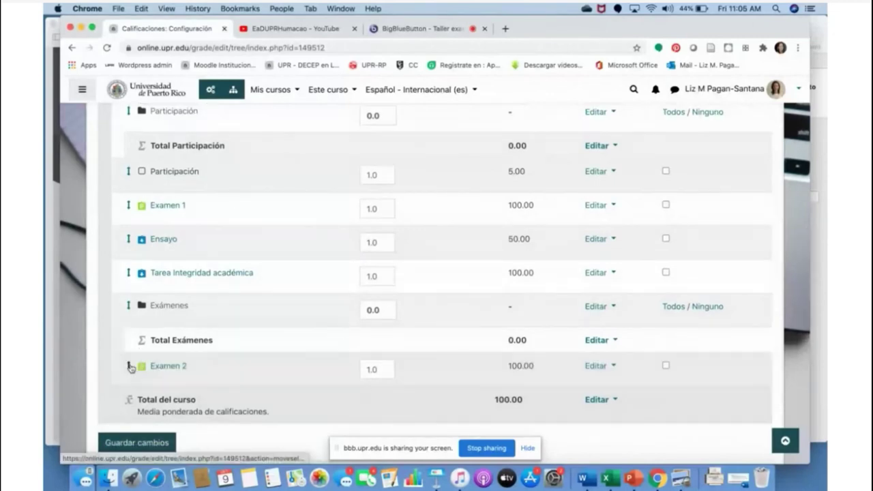
click(131, 368)
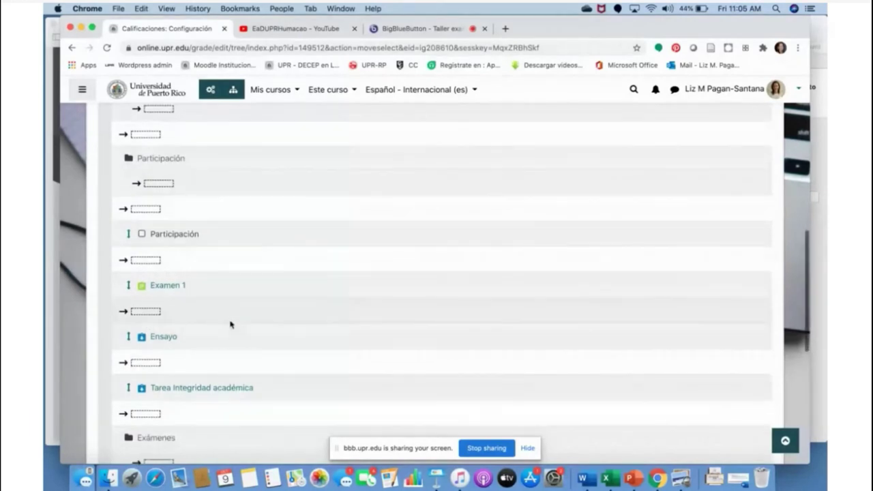
scroll(198, 354, down, 2)
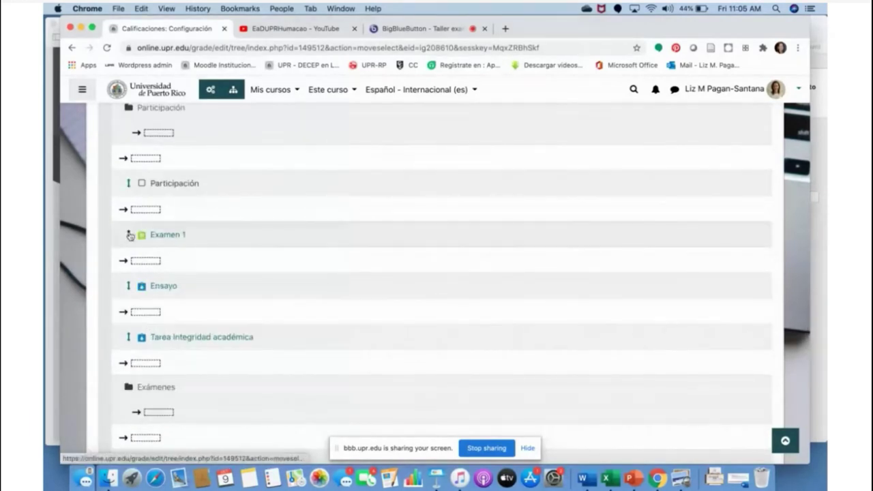
click(158, 412)
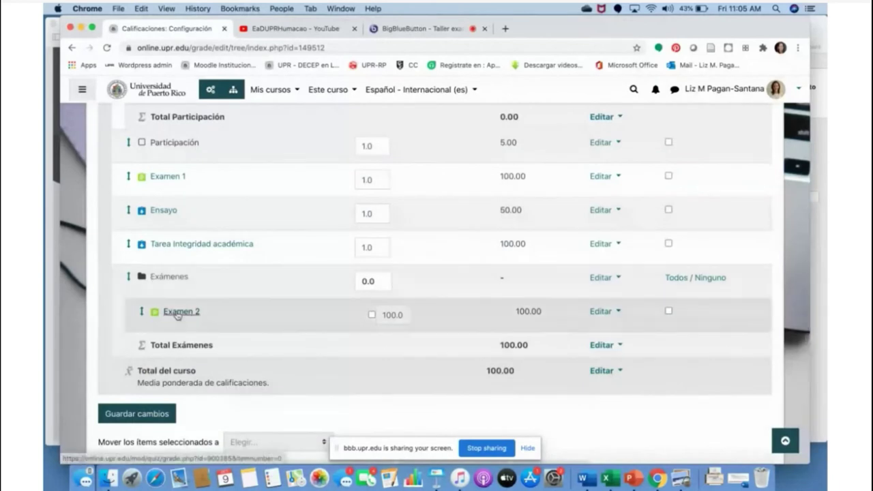
Move the Examen 1 grade item inside the Exámenes category, above Examen 2.
click(128, 179)
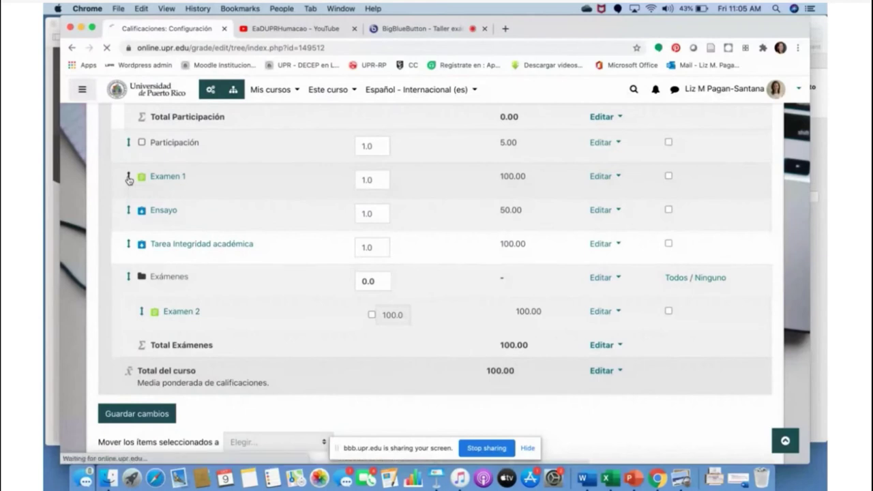
scroll(174, 311, down, 5)
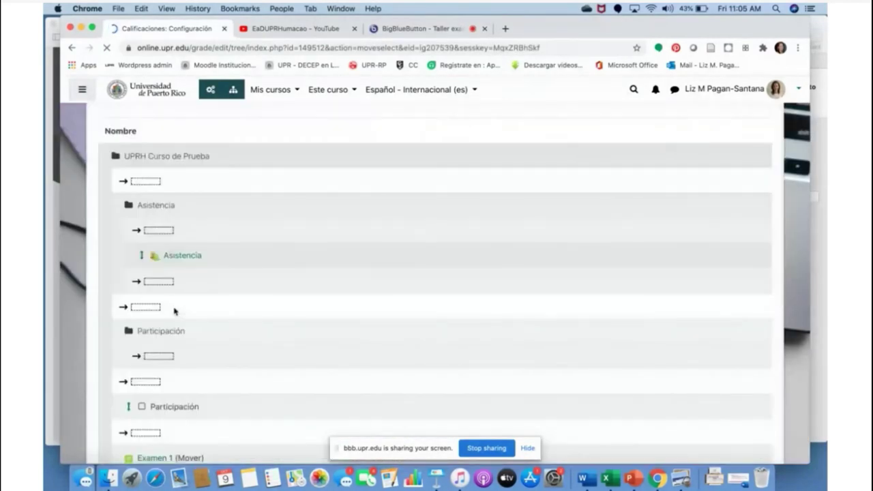
scroll(174, 311, down, 5)
click(159, 314)
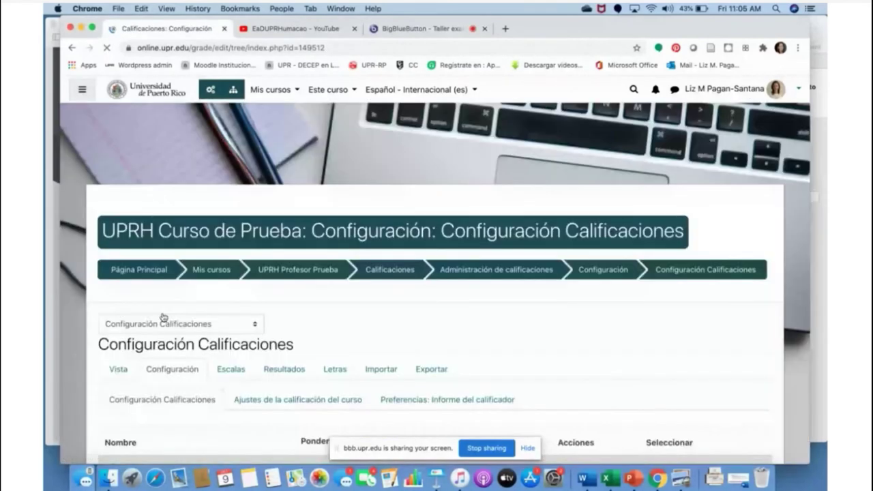
Move the Participación grade item inside the Participación category.
scroll(164, 317, down, 8)
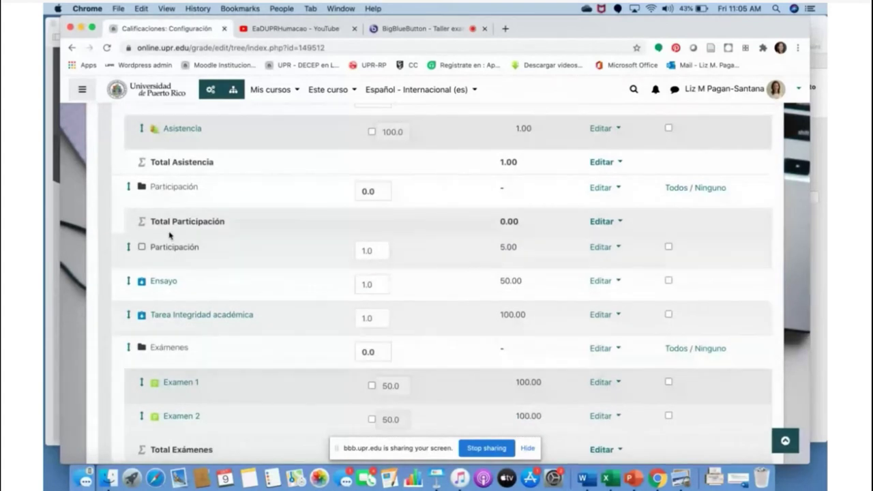
click(128, 249)
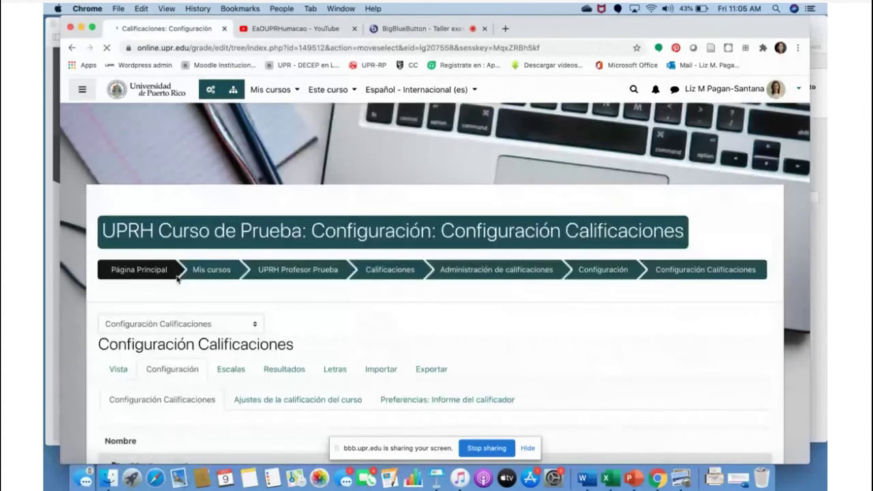
scroll(231, 341, down, 3)
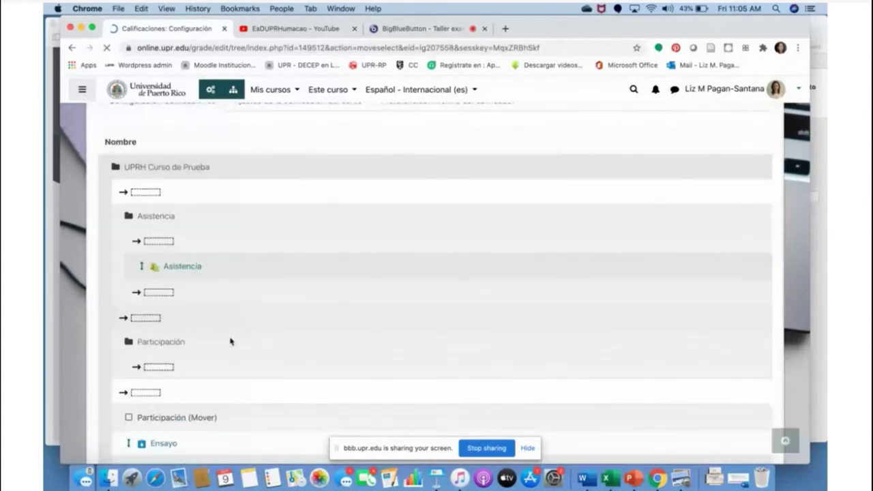
click(164, 368)
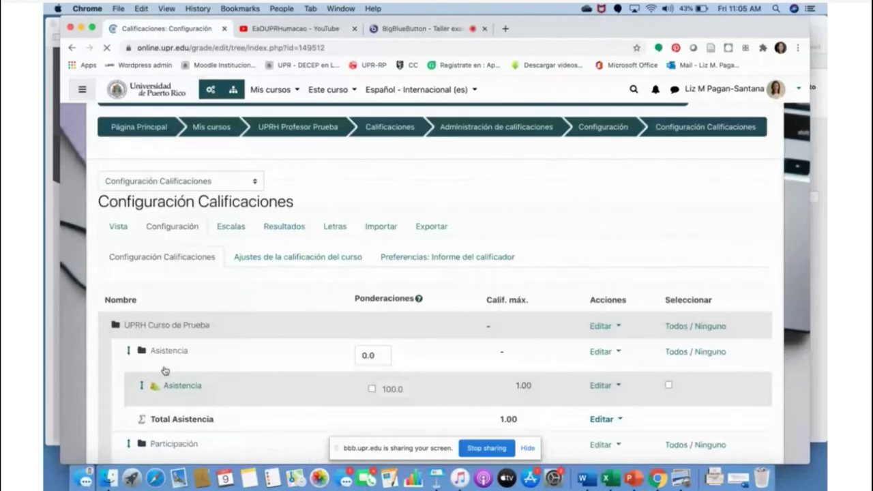
Add a new grade category named Tareas and save it.
scroll(162, 320, down, 3)
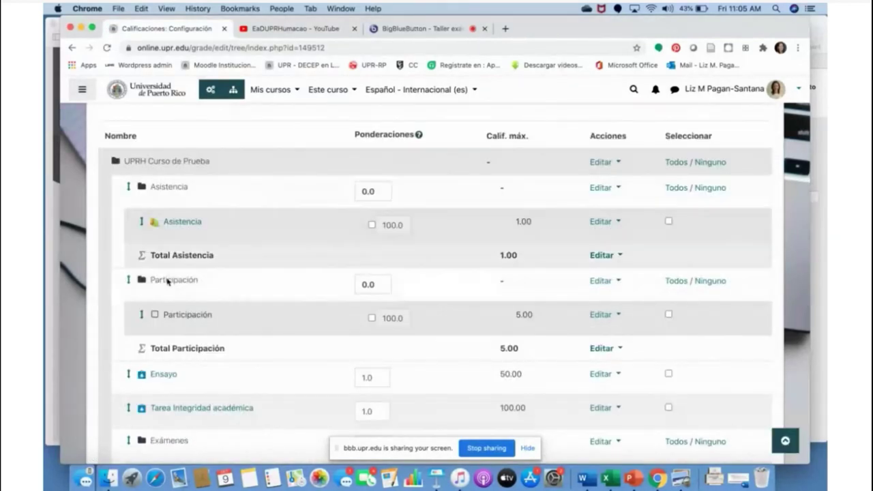
scroll(175, 387, down, 2)
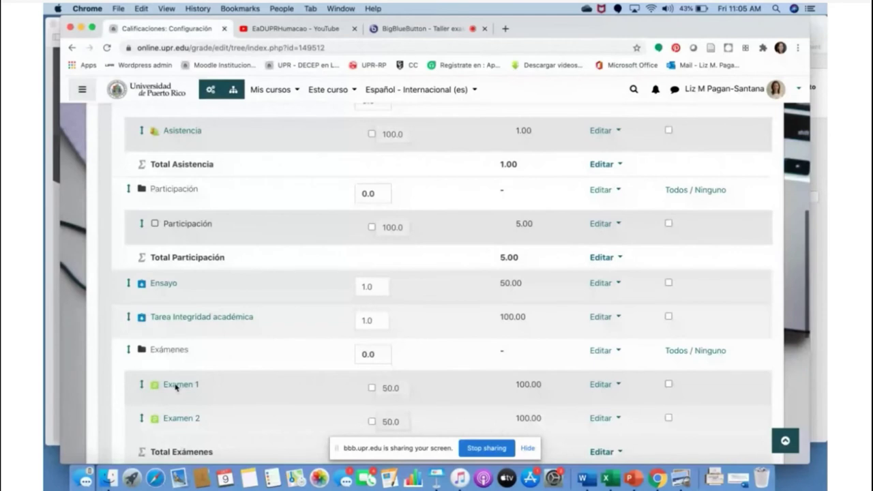
scroll(155, 238, down, 2)
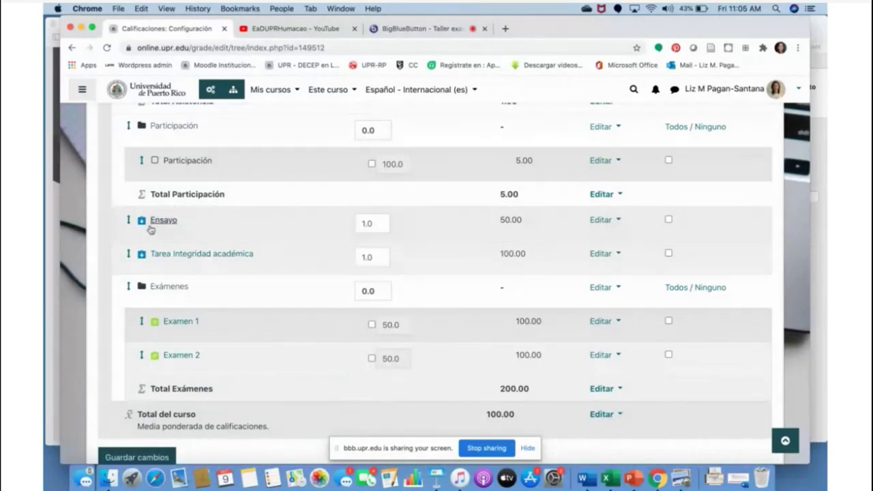
scroll(151, 229, down, 3)
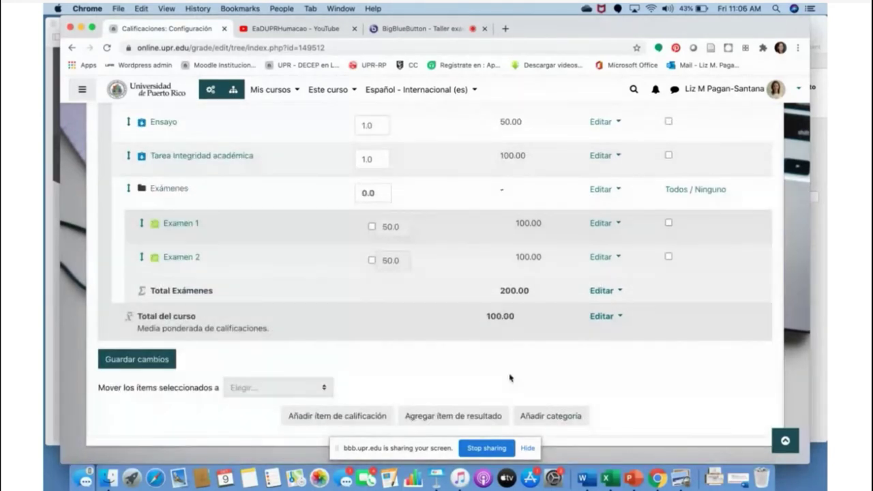
click(549, 418)
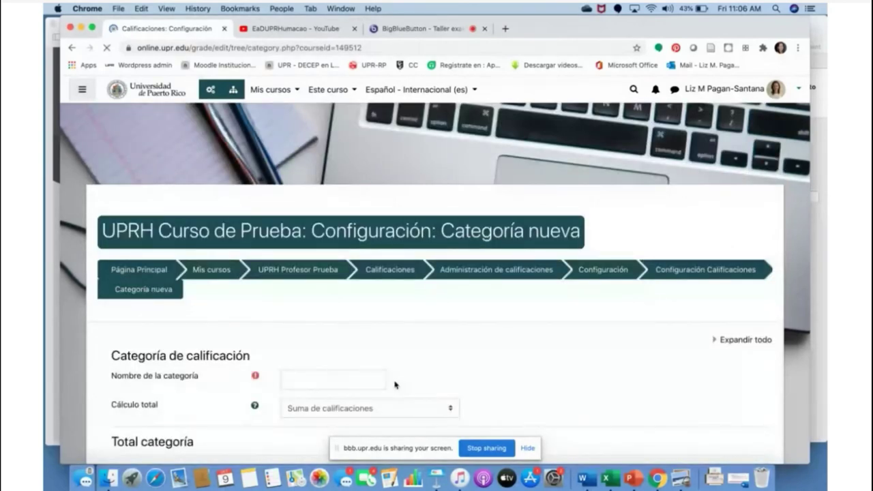
click(363, 380)
text(Tareas)
scroll(363, 380, down, 3)
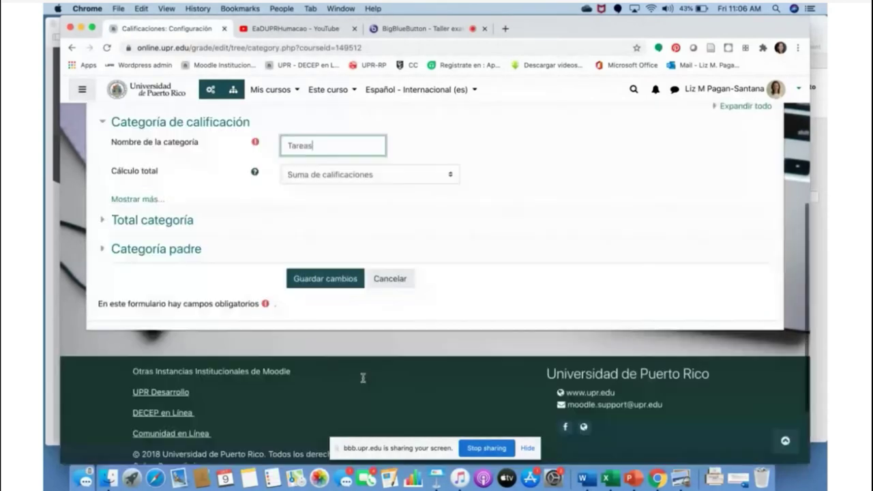
scroll(363, 378, down, 2)
click(311, 192)
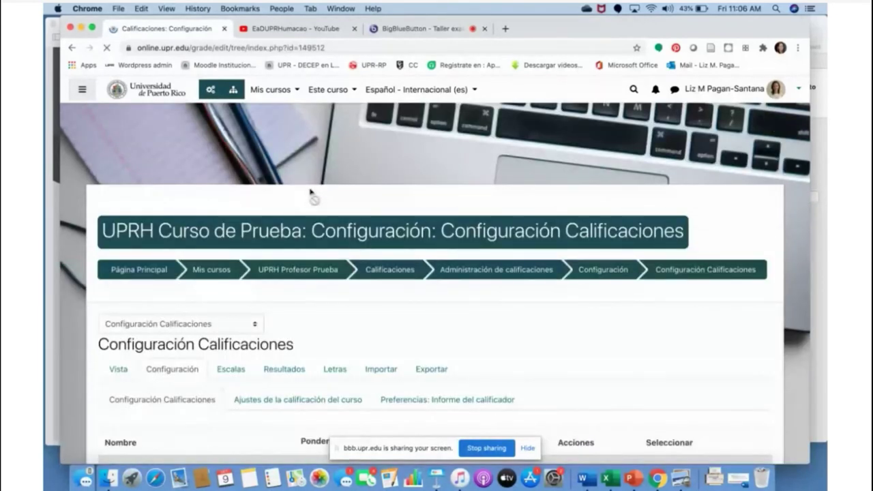
Move the Tareas category directly below the Participación category, outside it and above the Ensayo grade item.
scroll(311, 192, down, 6)
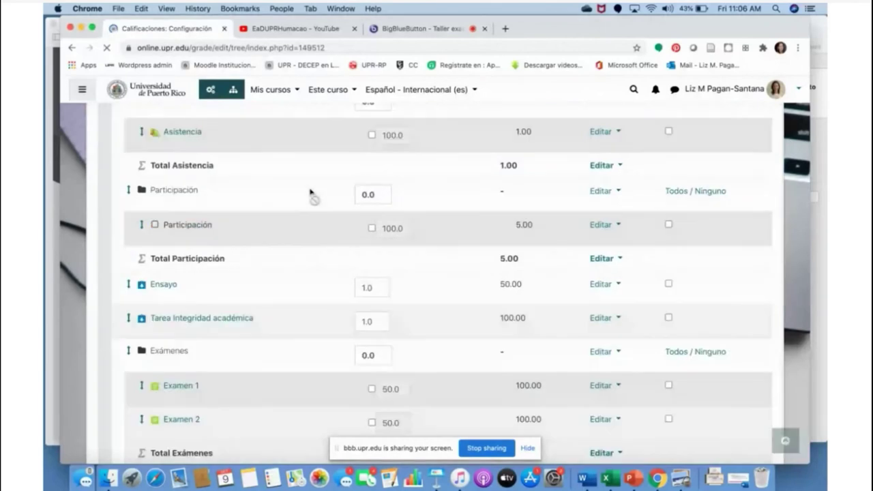
scroll(311, 192, down, 1)
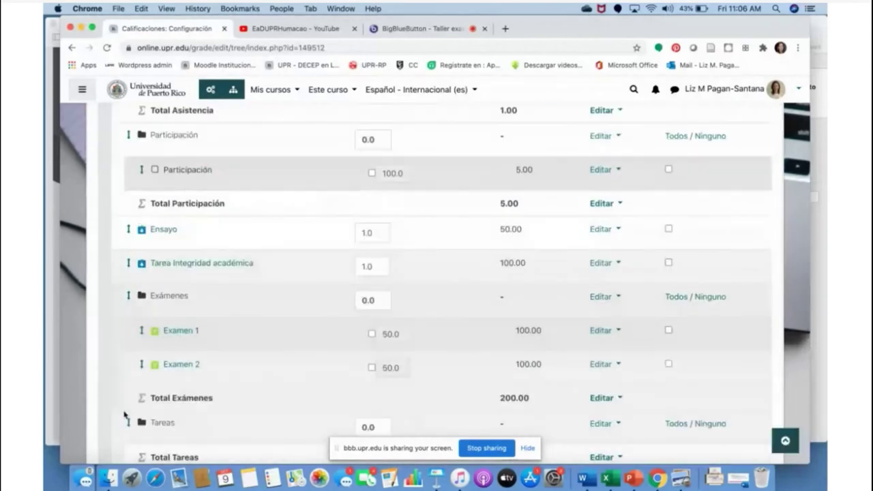
click(130, 427)
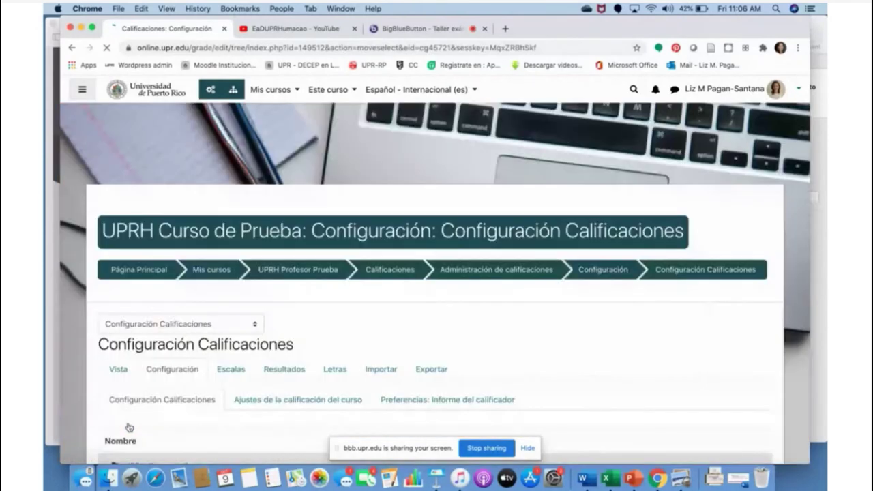
scroll(130, 428, down, 5)
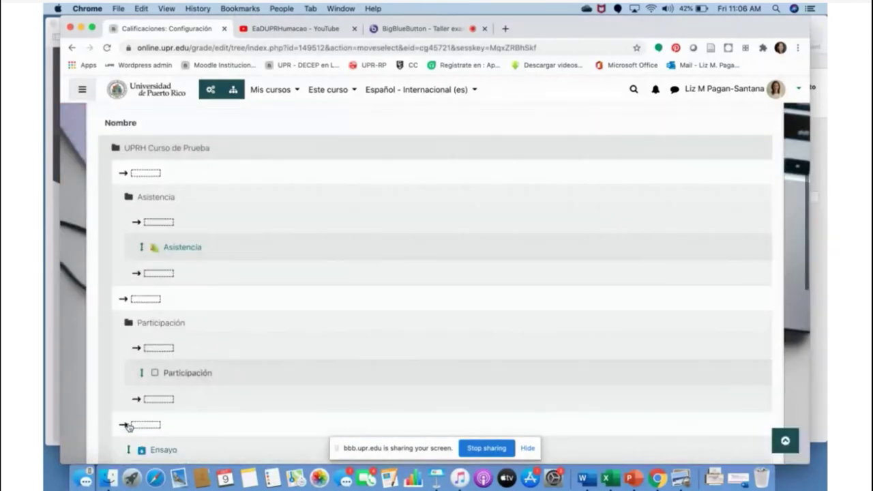
scroll(129, 427, down, 2)
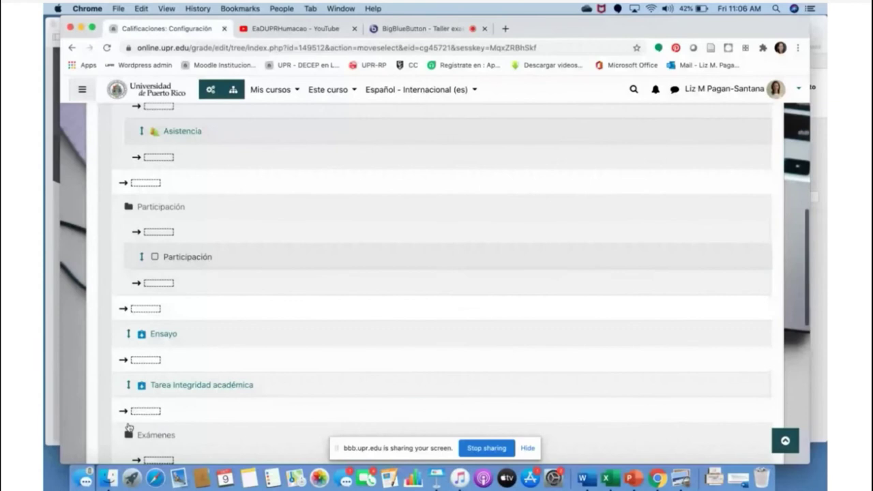
scroll(129, 427, down, 2)
click(140, 227)
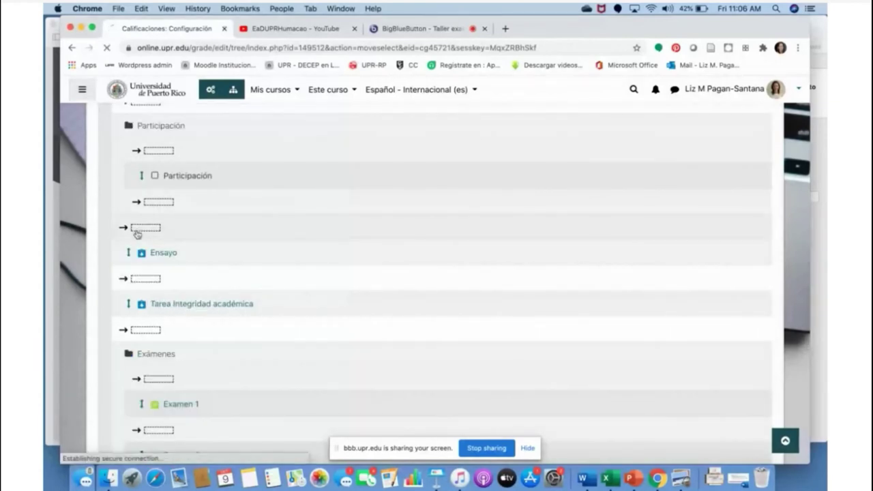
Move the Ensayo grade item inside the Tareas category.
scroll(206, 362, down, 3)
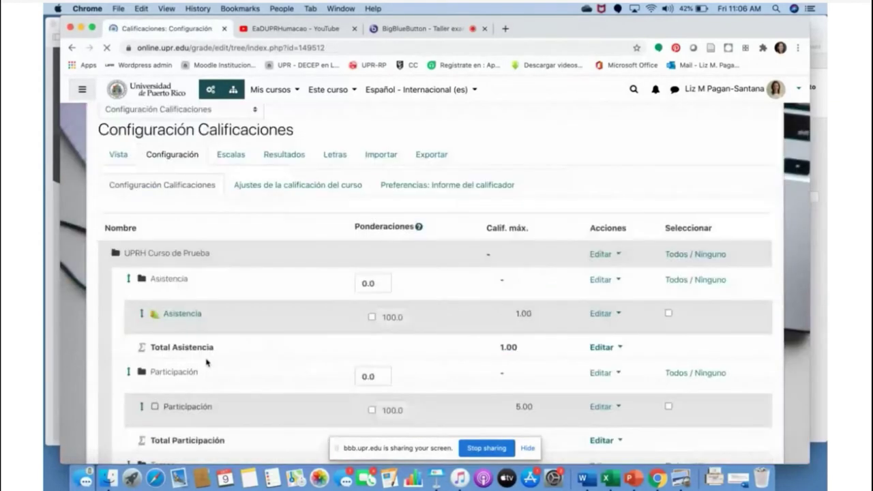
scroll(206, 362, down, 2)
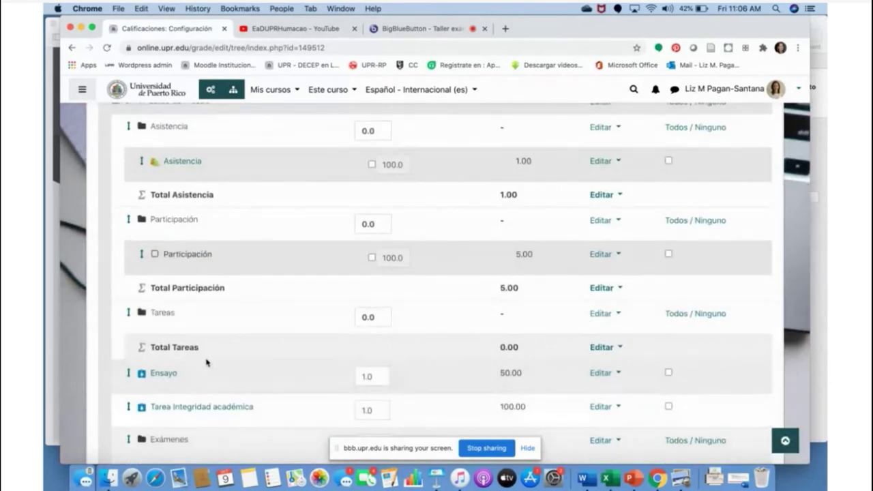
click(129, 376)
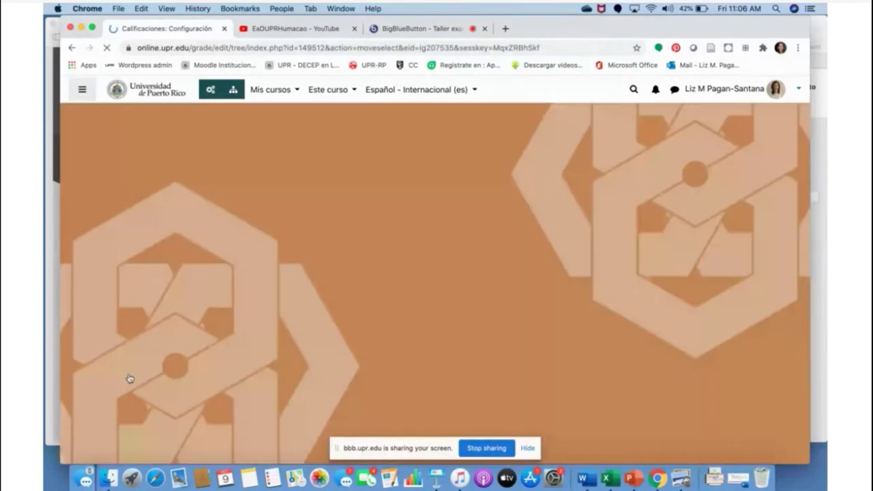
scroll(129, 378, down, 5)
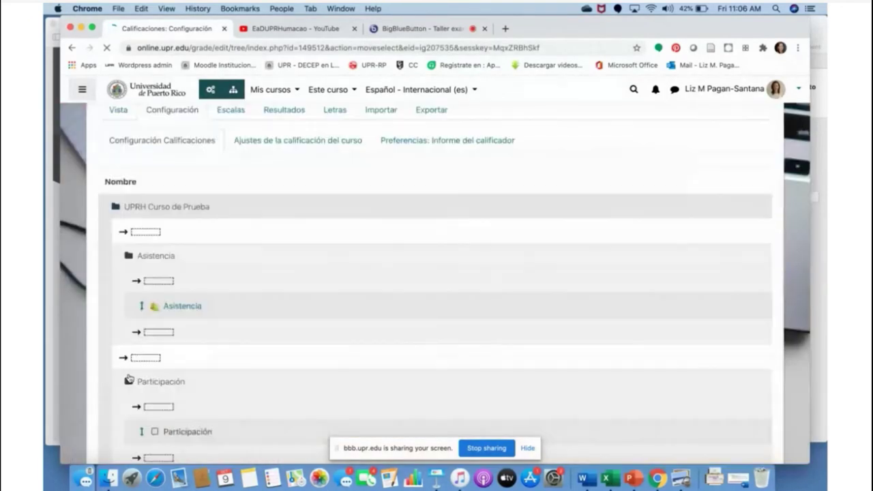
scroll(129, 379, down, 2)
scroll(129, 379, down, 1)
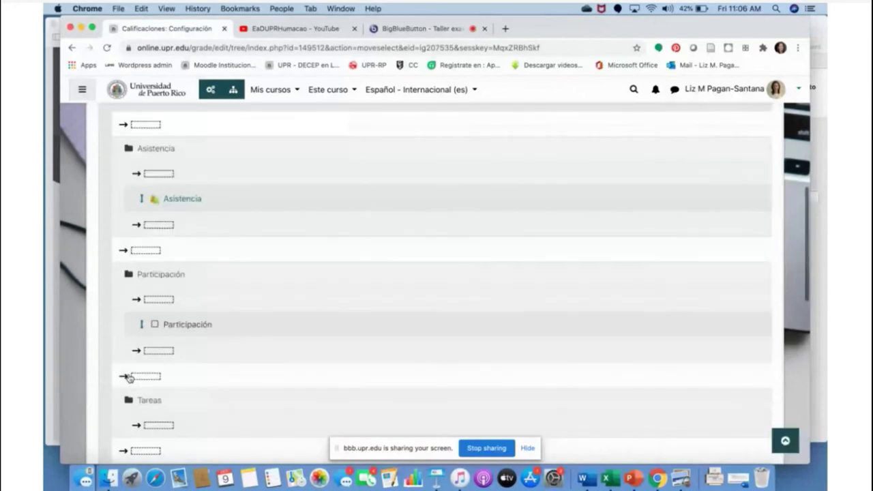
scroll(129, 378, down, 3)
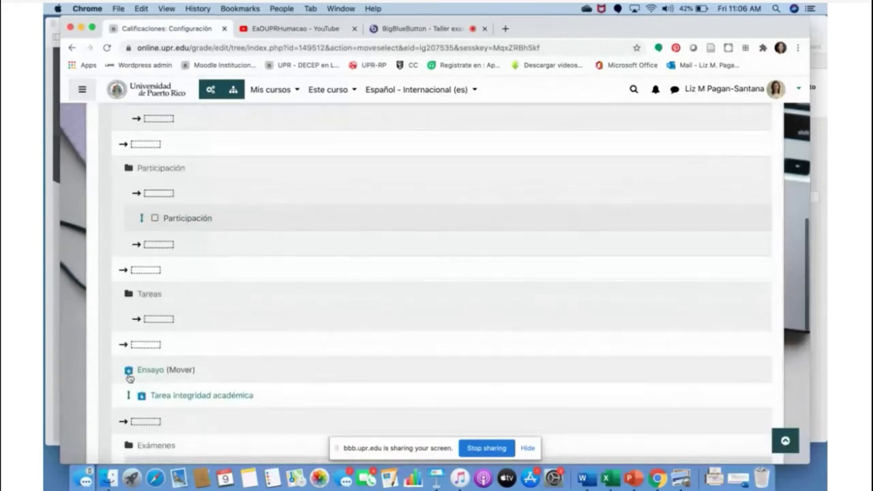
click(152, 322)
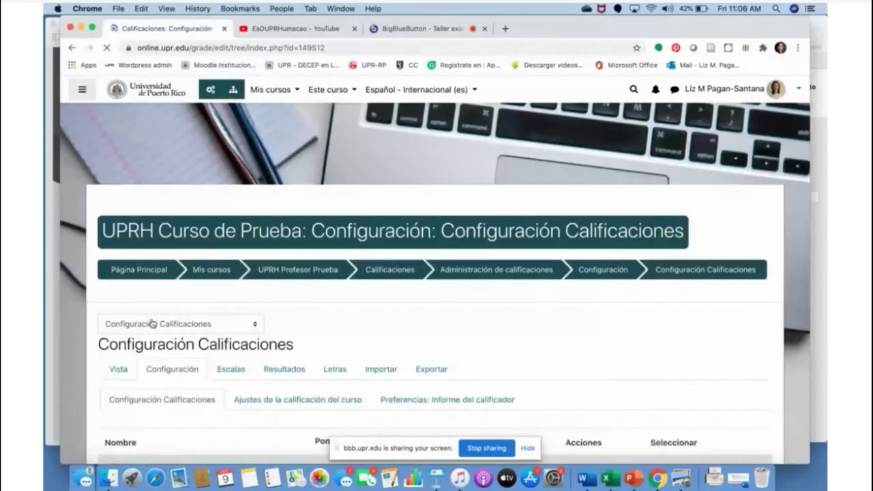
Move the Tarea Integridad académica grade item inside the Tareas category, above Ensayo.
scroll(151, 323, down, 2)
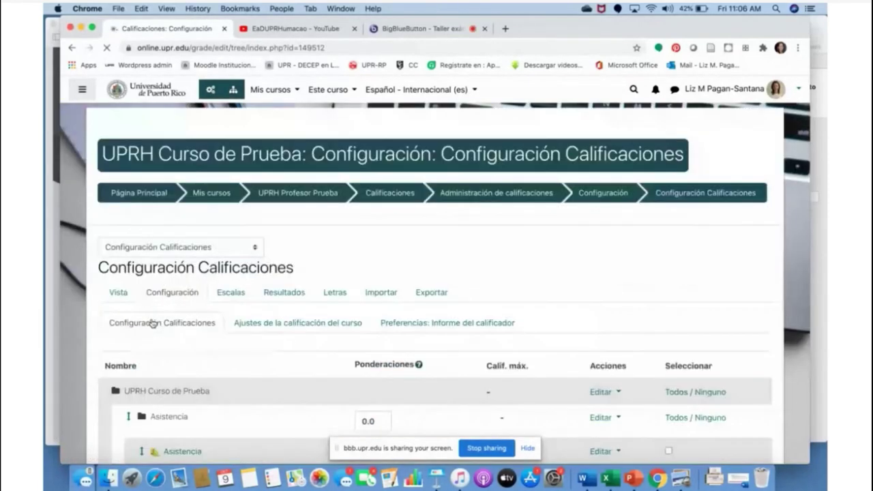
scroll(152, 322, down, 8)
scroll(153, 322, down, 1)
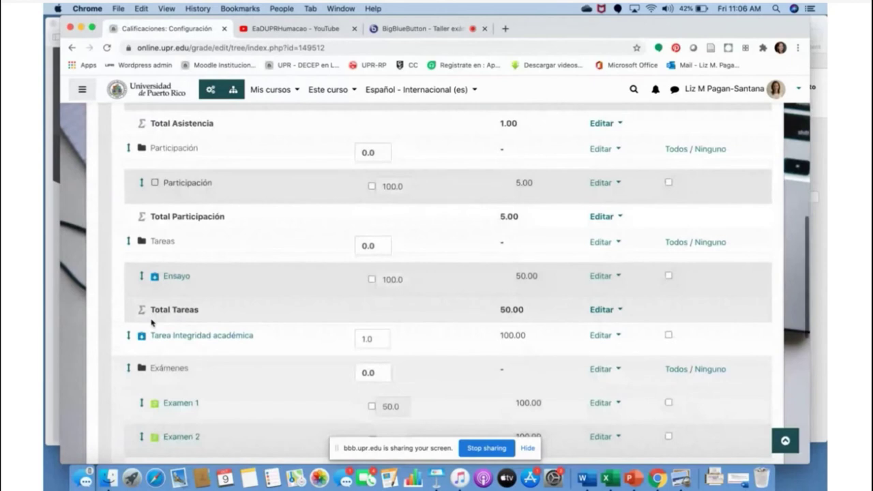
click(128, 336)
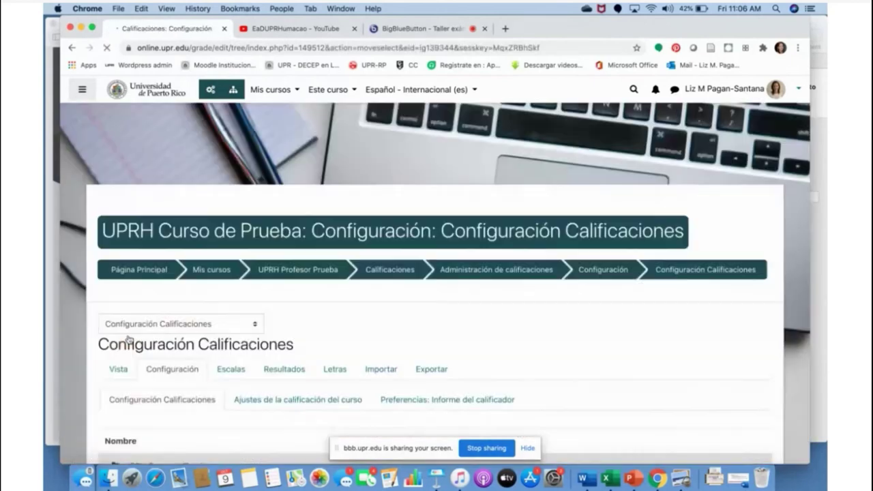
scroll(127, 339, down, 8)
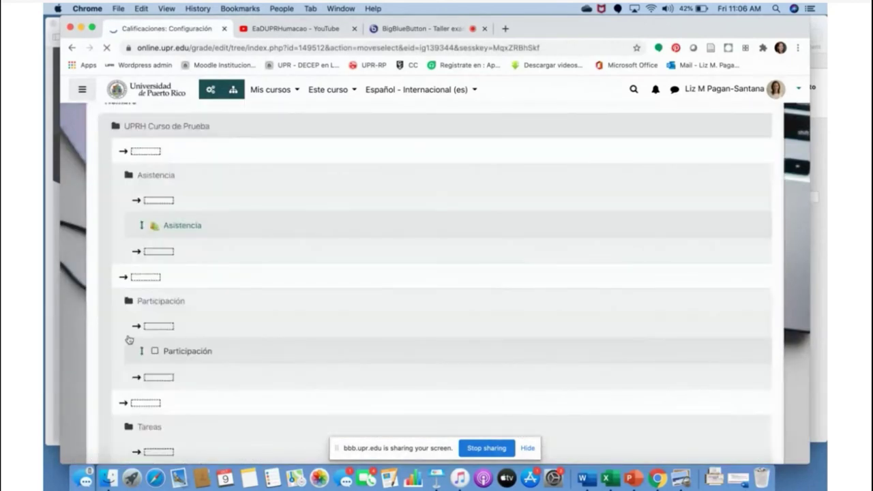
scroll(130, 339, down, 3)
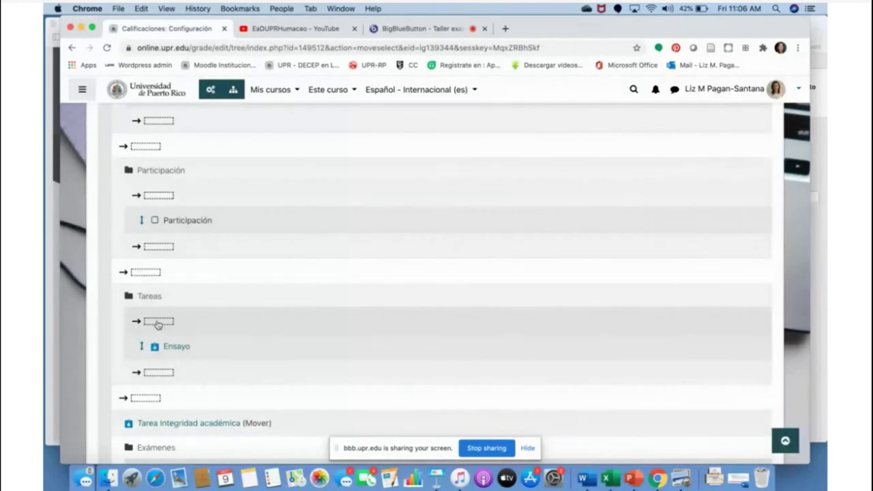
click(157, 322)
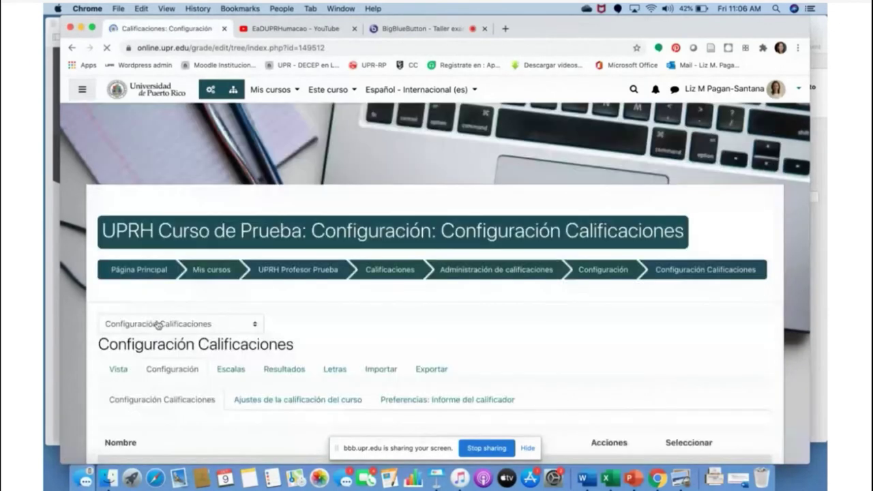
Review the gradebook structure, checking which items each category contains and their weights and maximum grades.
scroll(157, 324, down, 5)
scroll(158, 324, down, 2)
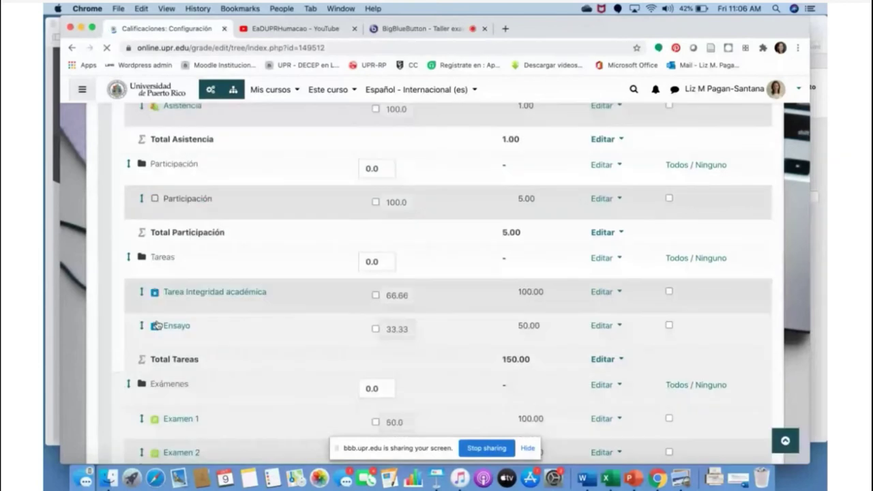
scroll(156, 325, down, 1)
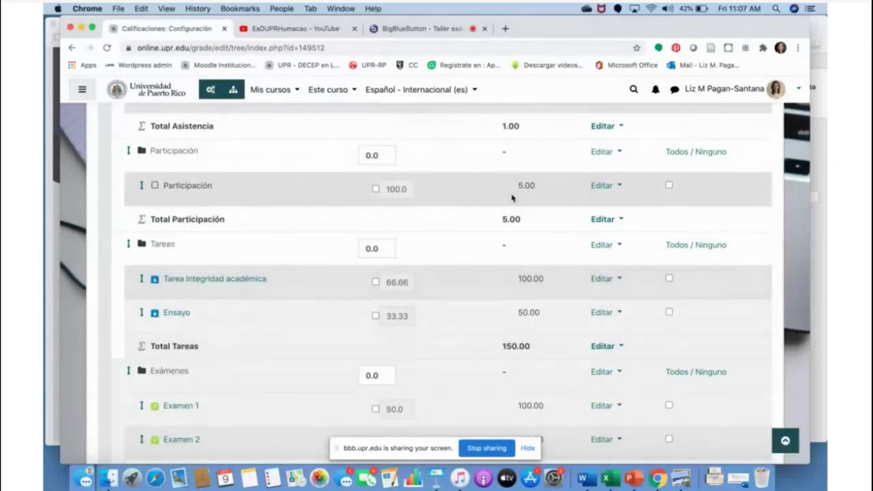
scroll(517, 197, up, 1)
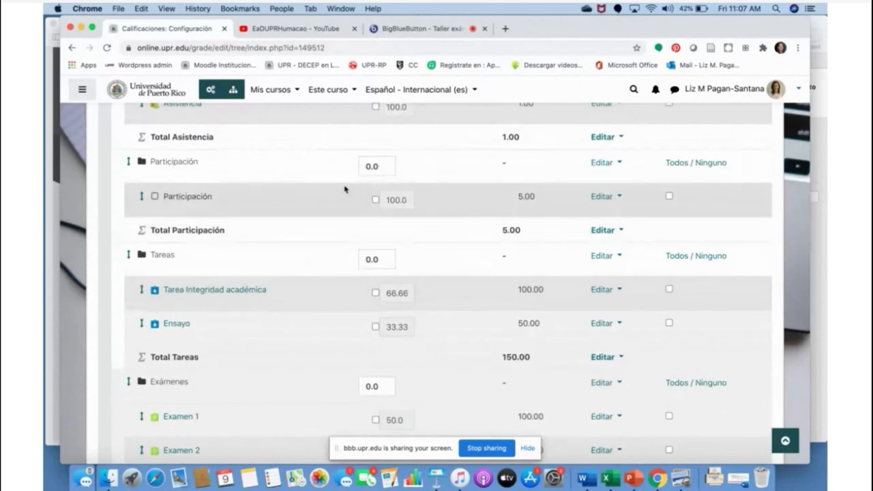
scroll(345, 189, up, 5)
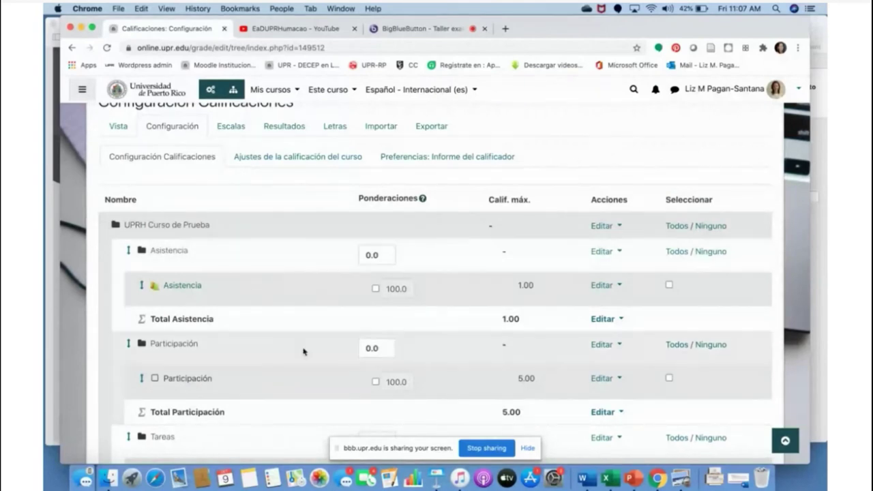
scroll(304, 352, down, 1)
scroll(303, 351, down, 3)
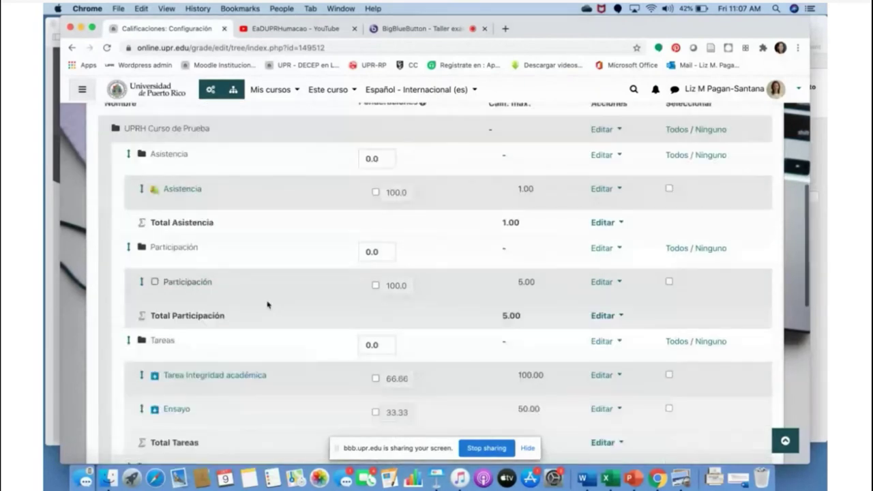
scroll(205, 348, down, 1)
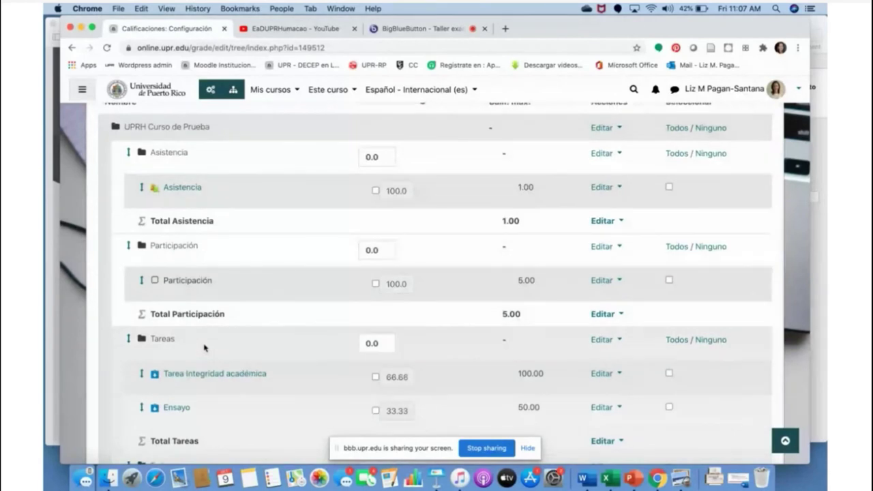
scroll(208, 369, down, 3)
scroll(298, 300, up, 4)
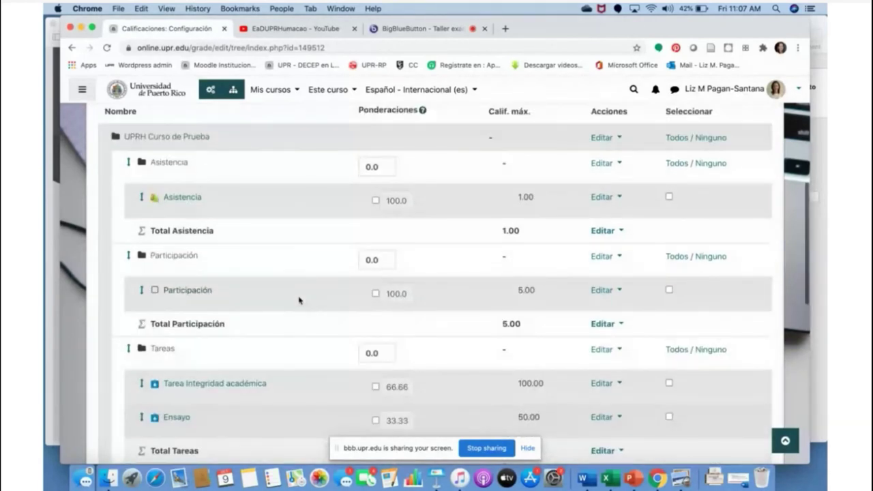
Set the weights of the Asistencia and Participación categories to 10.0 each.
scroll(298, 300, up, 2)
click(367, 230)
key(BackSpace)
text(10)
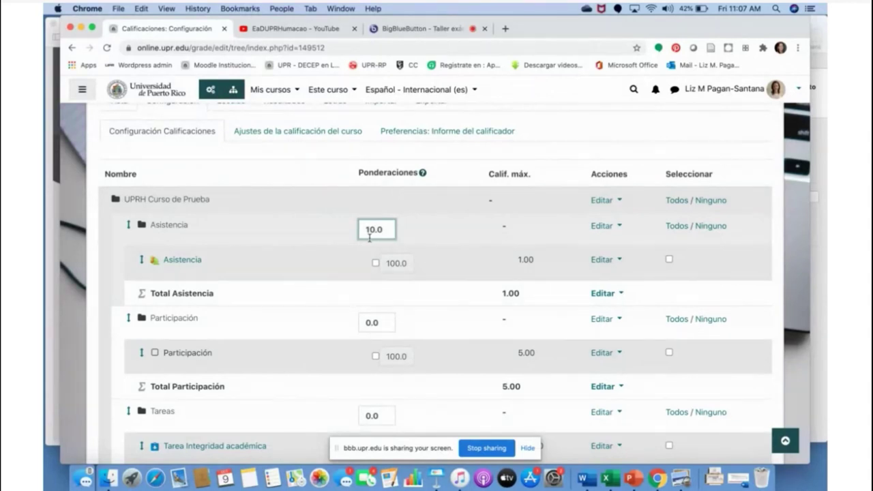
click(369, 323)
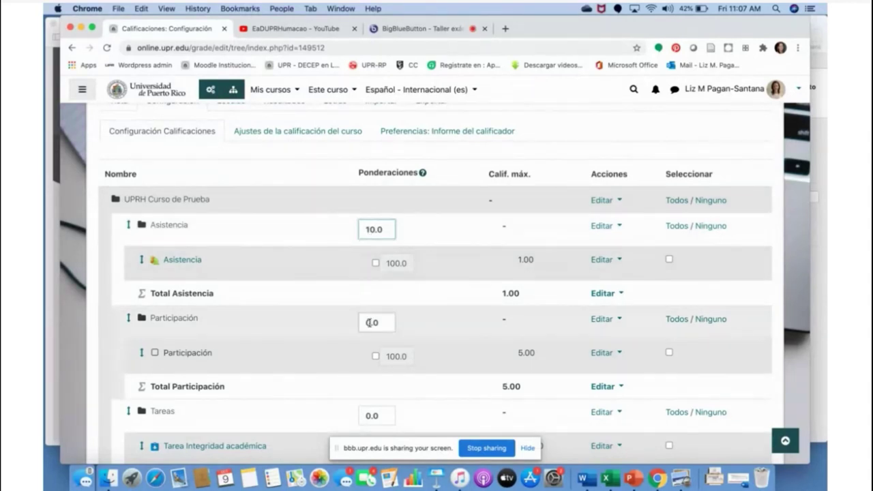
click(369, 323)
text(1)
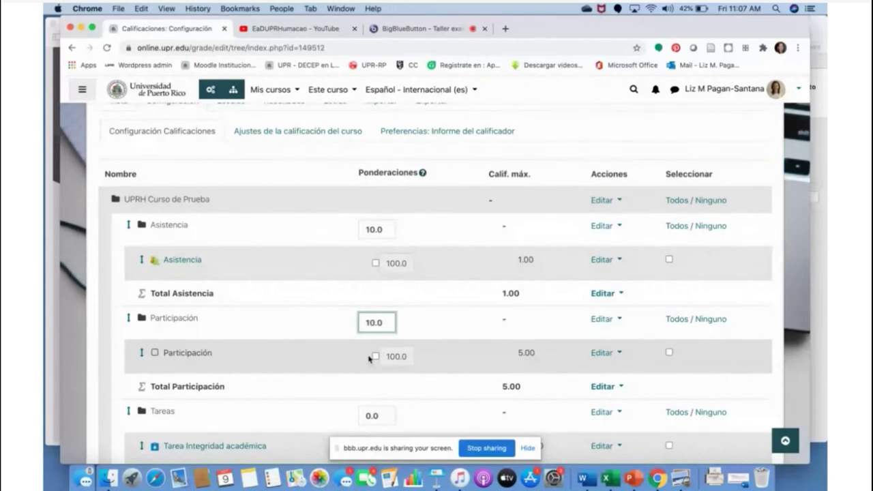
Set the weight of the Tareas category to 30.0.
scroll(369, 360, down, 3)
click(369, 332)
key(Delete)
key(Delete)
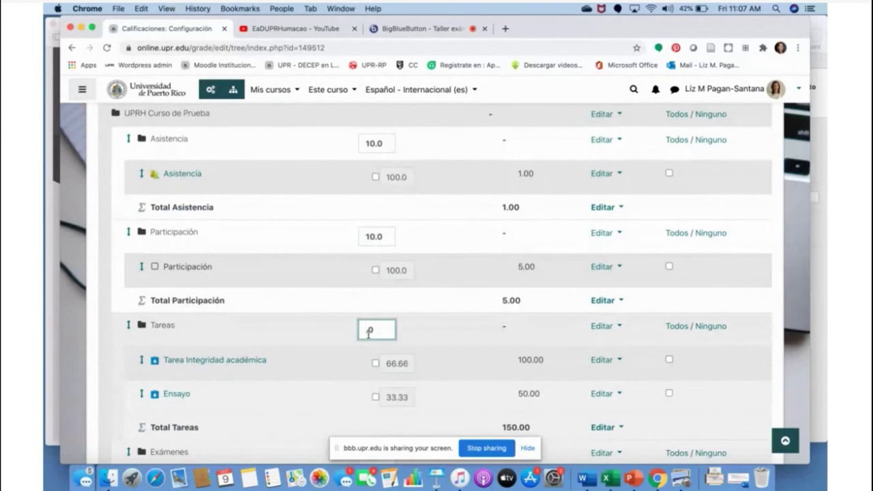
text(20)
key(BackSpace)
text(30.0)
Set the weight of the Exámenes category to 50.0 and save the gradebook changes.
scroll(337, 405, down, 5)
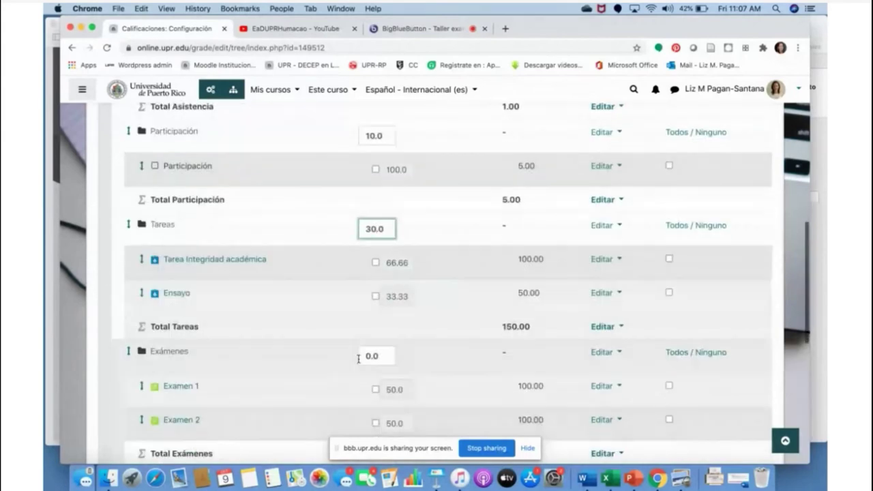
click(368, 355)
text(5)
scroll(369, 356, down, 1)
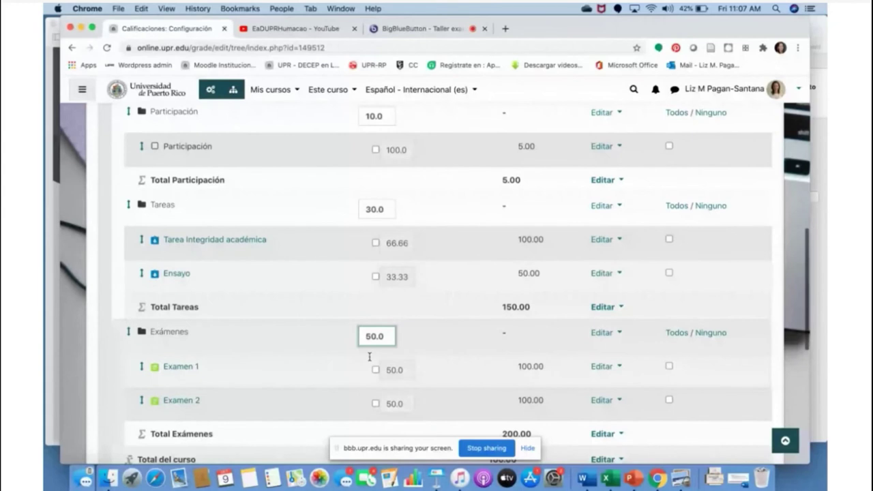
scroll(450, 309, down, 4)
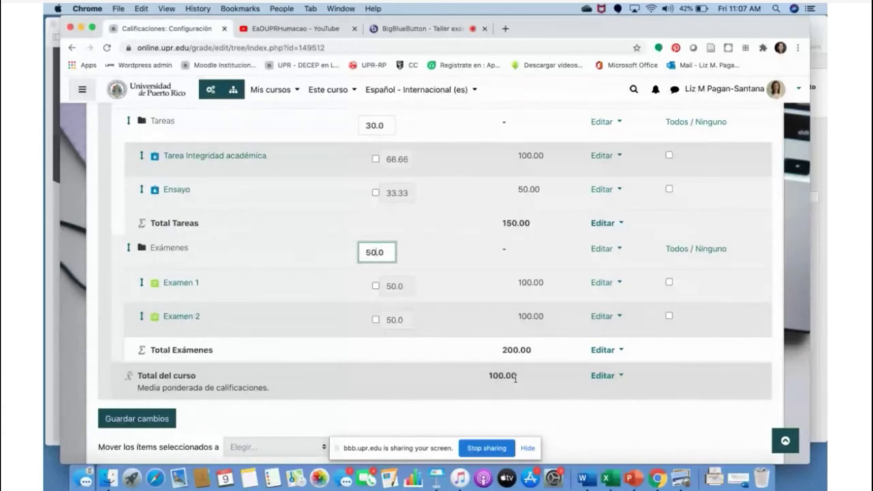
scroll(515, 377, down, 2)
scroll(515, 378, down, 2)
click(136, 330)
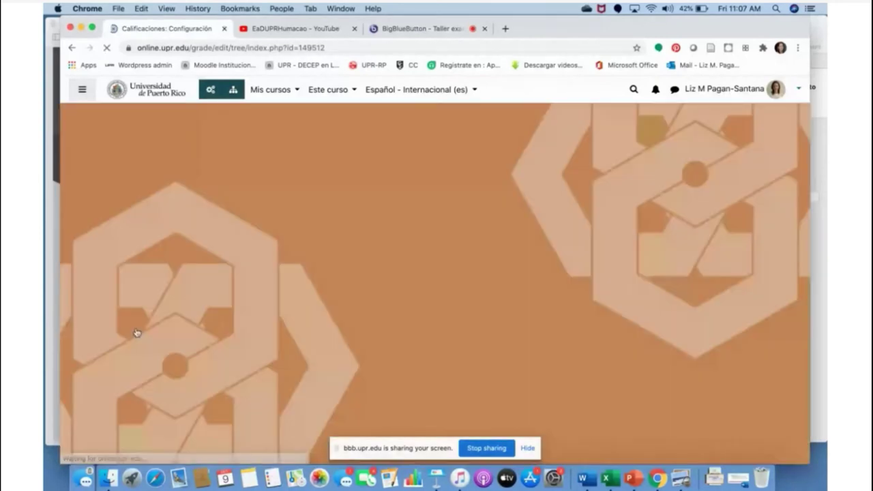
Check the saved weights of the grade categories and of the items inside them.
scroll(404, 354, down, 3)
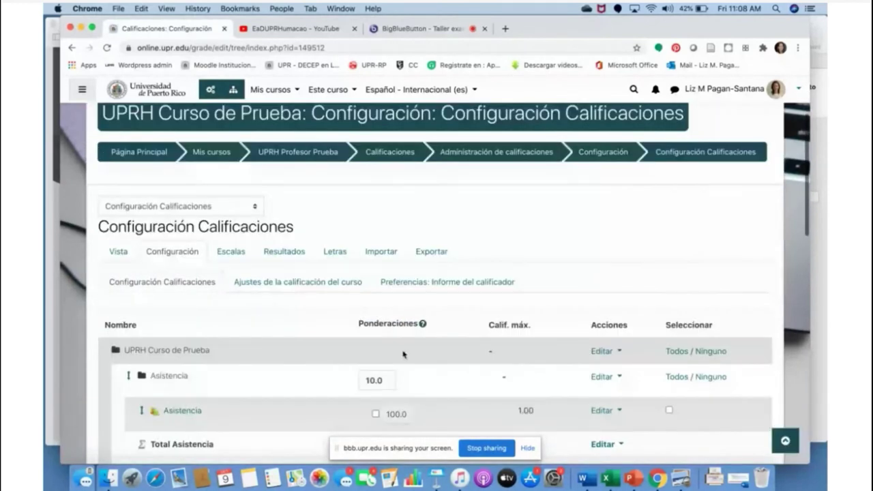
scroll(403, 354, down, 6)
scroll(402, 353, down, 1)
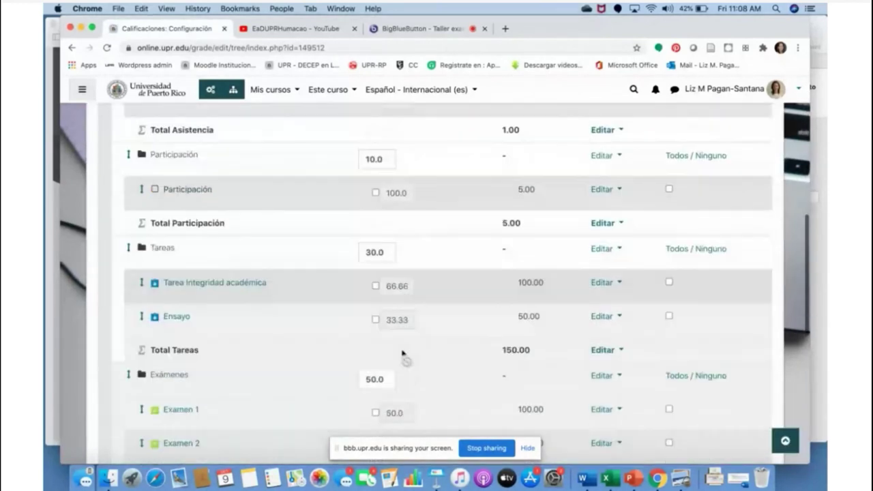
scroll(403, 355, down, 1)
scroll(403, 354, down, 1)
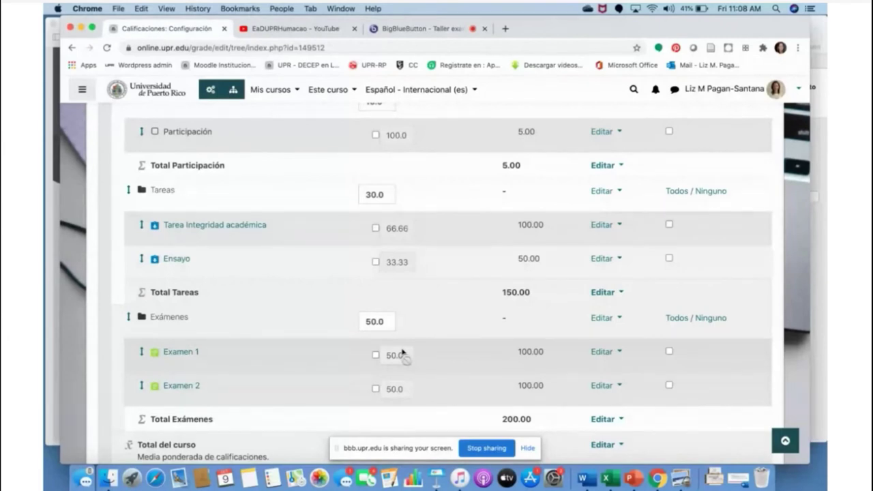
Return to the main page of the UPRH Profesor Prueba course and go to its last topics.
scroll(402, 352, up, 5)
scroll(404, 356, up, 5)
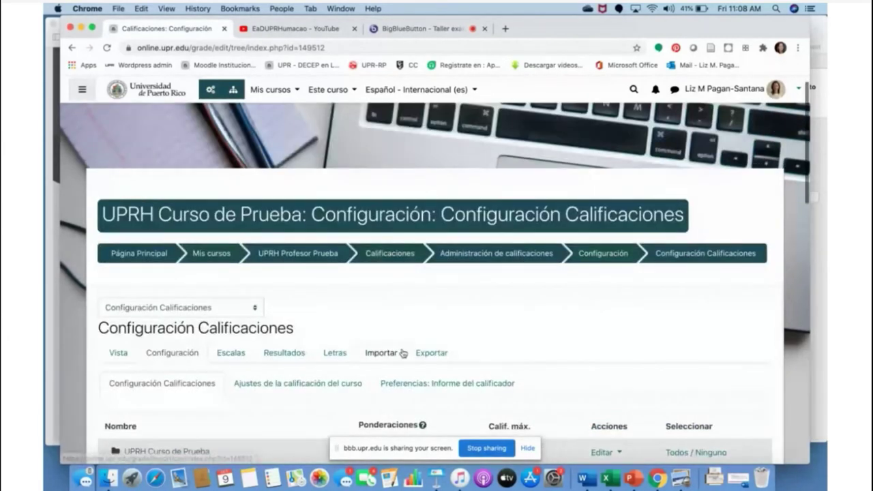
scroll(403, 353, up, 1)
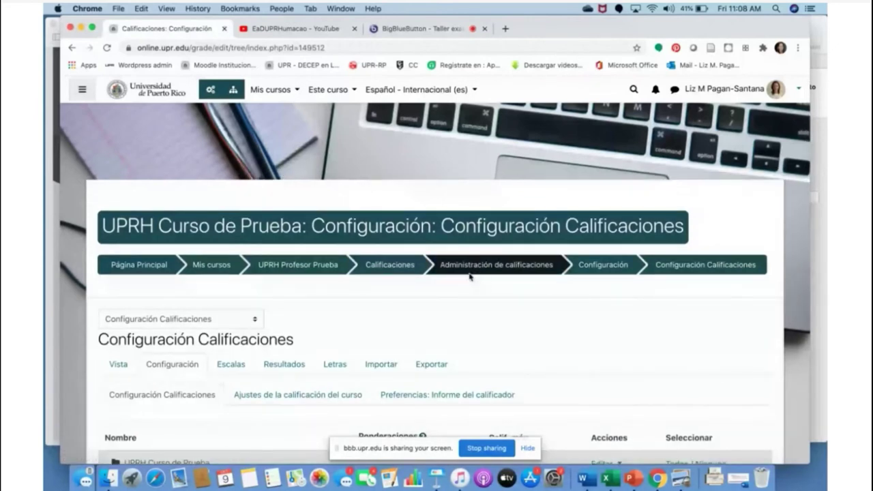
click(301, 266)
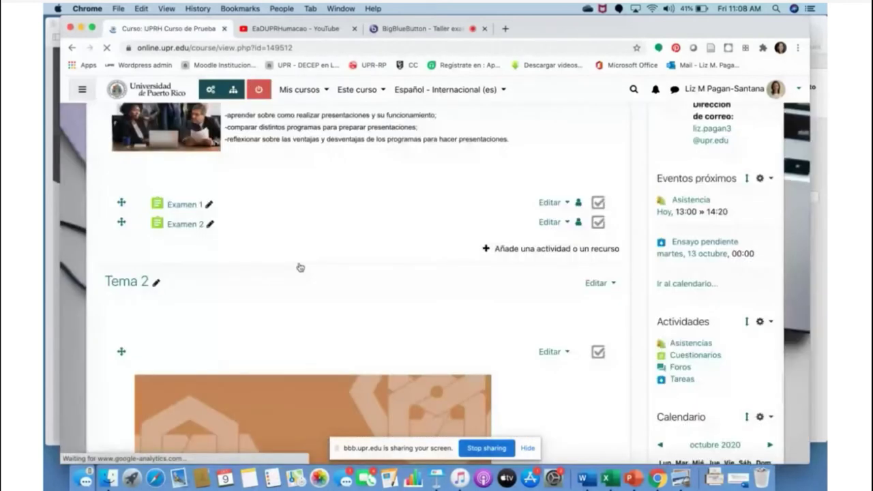
scroll(300, 266, down, 15)
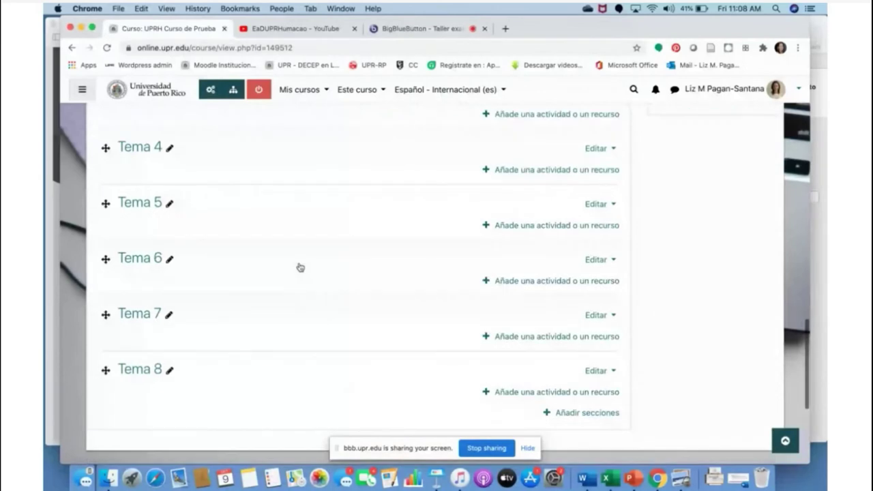
Add a new Tarea activity to the Tema 1: Introducción a los Programados section.
scroll(300, 267, up, 10)
scroll(300, 266, up, 5)
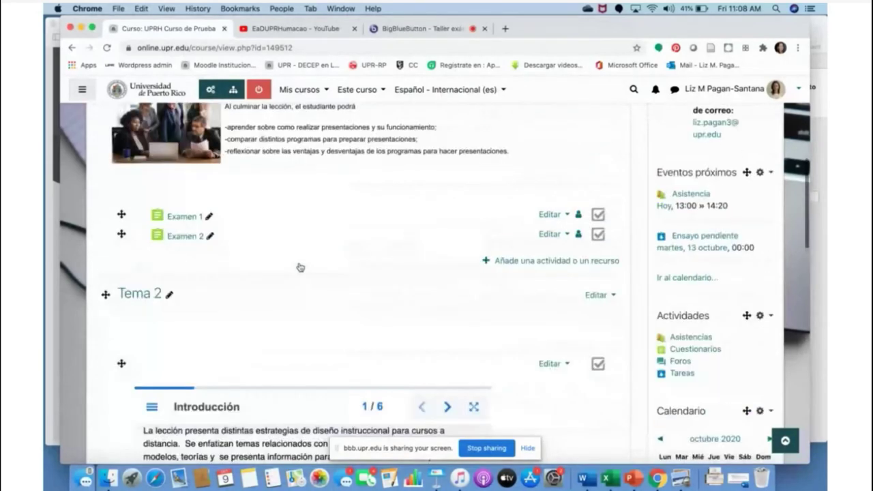
click(514, 263)
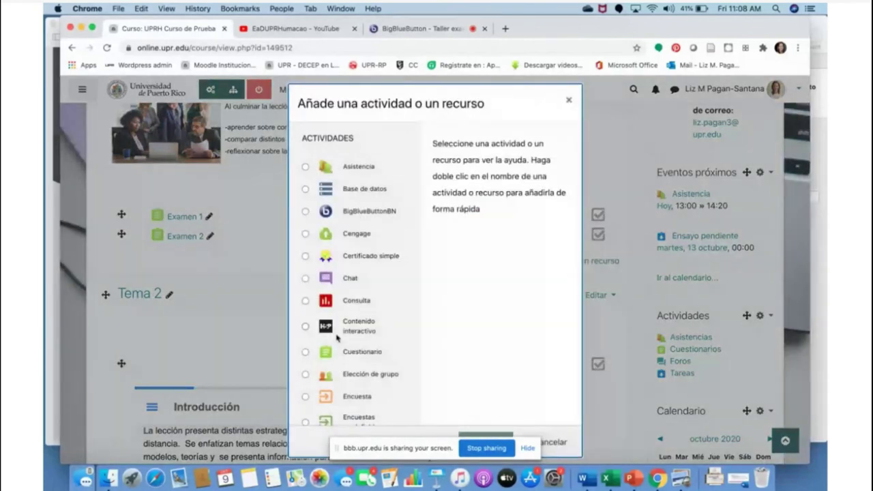
scroll(337, 337, down, 8)
scroll(337, 337, down, 6)
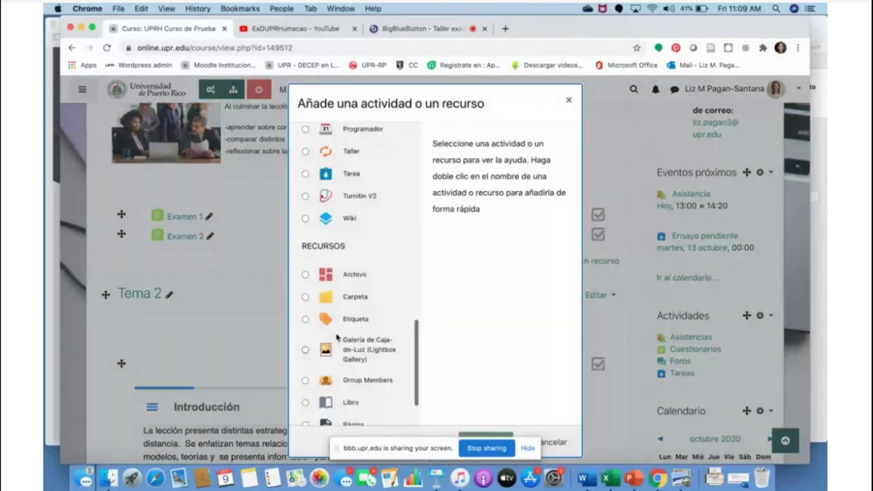
click(305, 174)
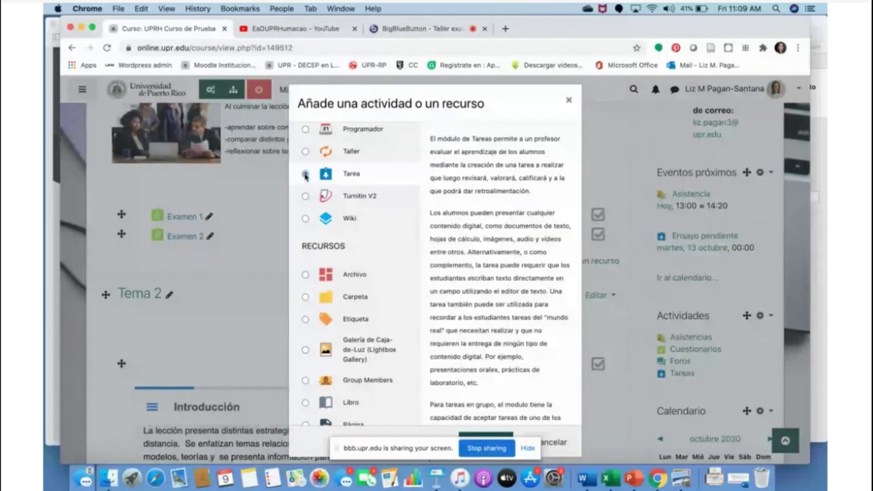
scroll(481, 383, down, 2)
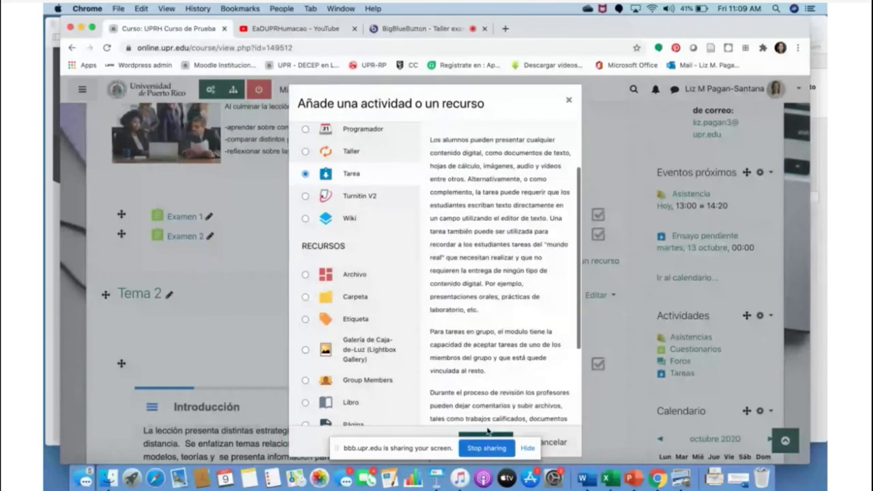
click(488, 434)
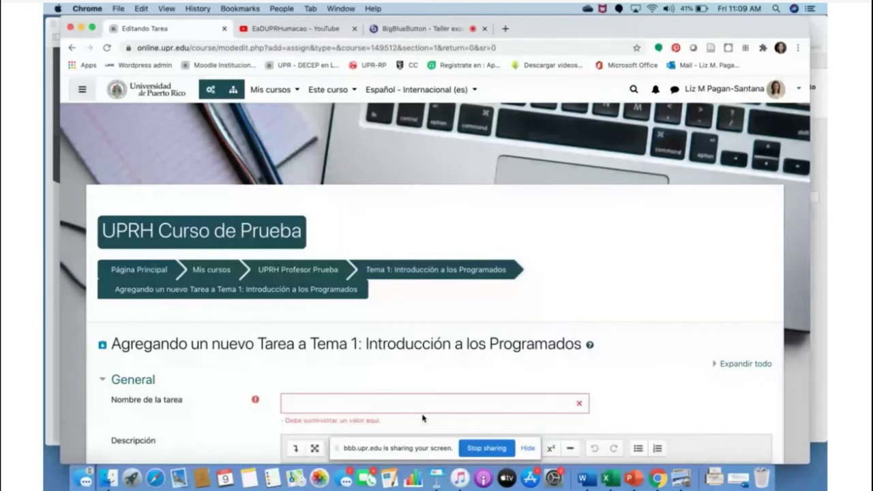
Name the new assignment "Tarea bono".
click(386, 403)
text(TA)
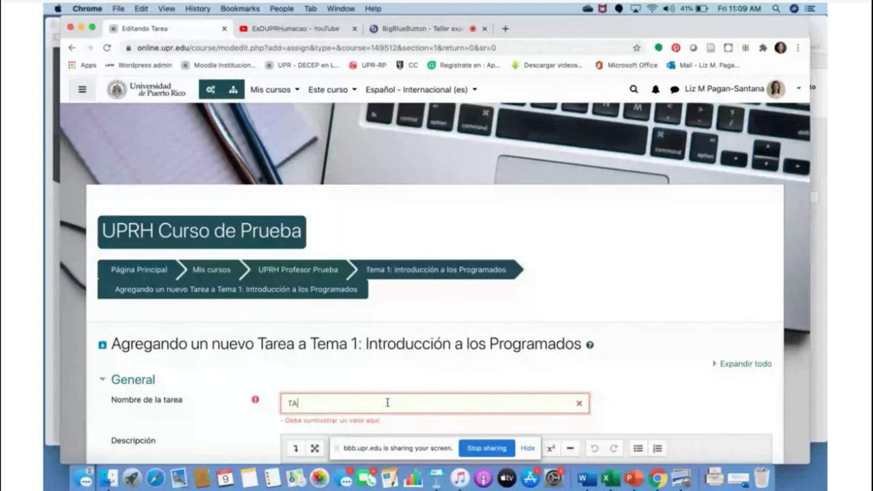
text(RE)
key(BackSpace)
key(BackSpace)
key(BackSpace)
key(BackSpace)
text(Tarea bono)
Look over the description, file and availability settings of the assignment form and expand all its sections.
scroll(499, 396, down, 1)
scroll(498, 396, down, 5)
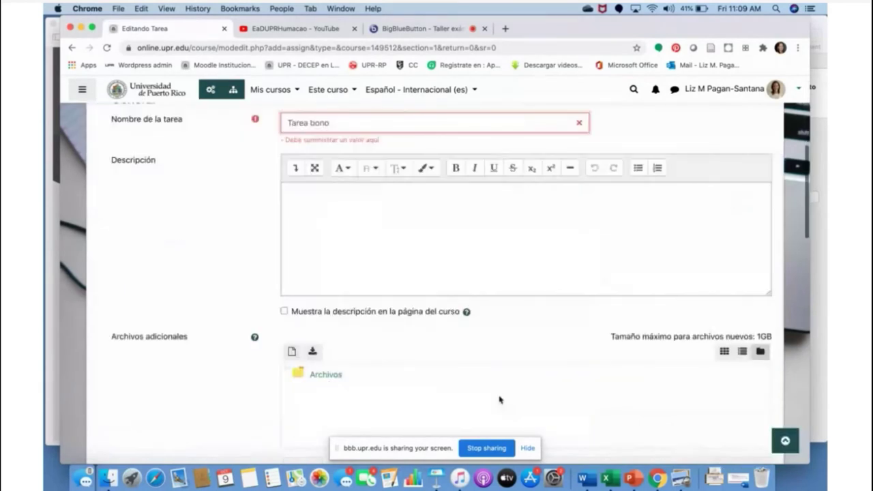
scroll(499, 399, up, 2)
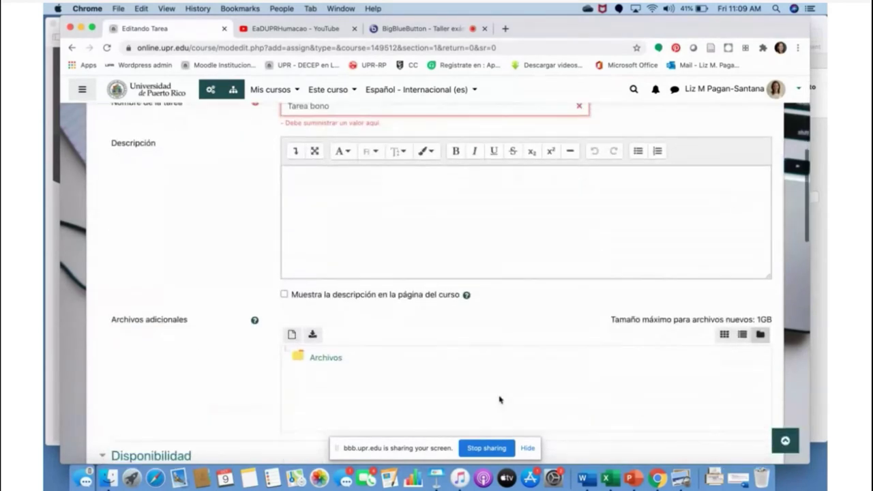
scroll(499, 399, down, 4)
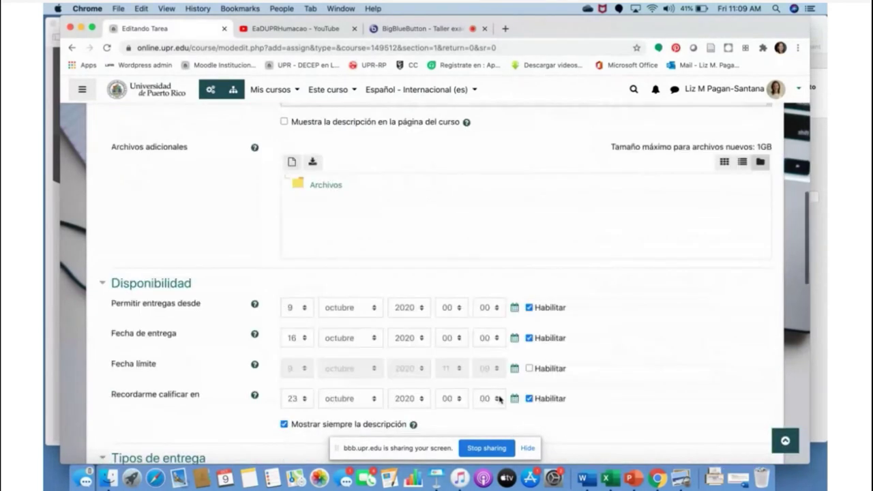
scroll(498, 399, up, 3)
scroll(499, 400, up, 3)
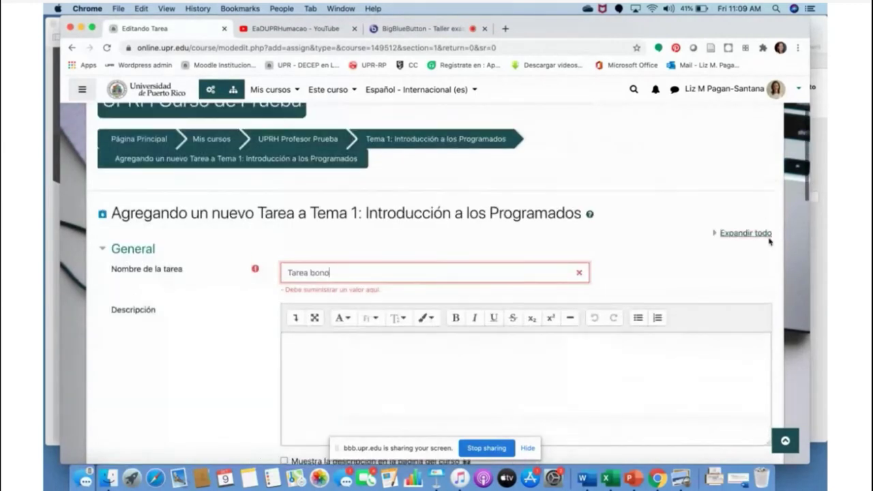
click(749, 233)
Disable the Permitir entregas desde, Fecha de entrega and Recordarme calificar en dates of the assignment.
scroll(617, 268, down, 10)
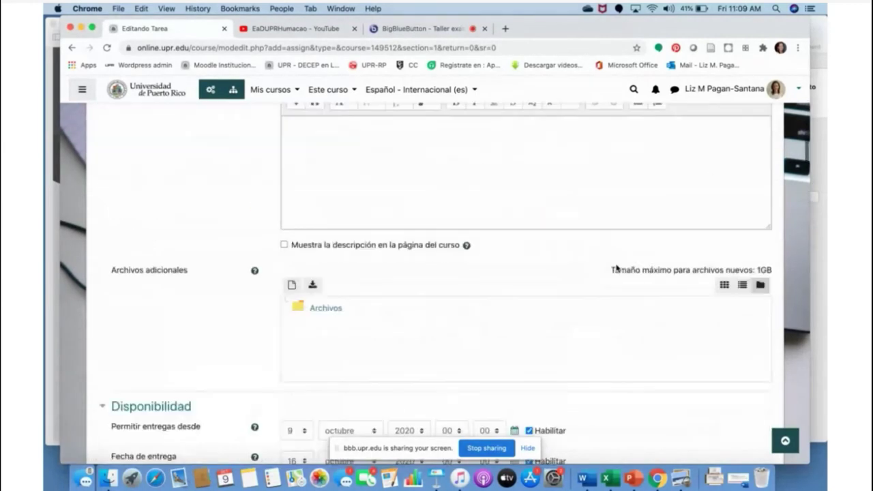
scroll(617, 268, up, 3)
scroll(617, 268, up, 1)
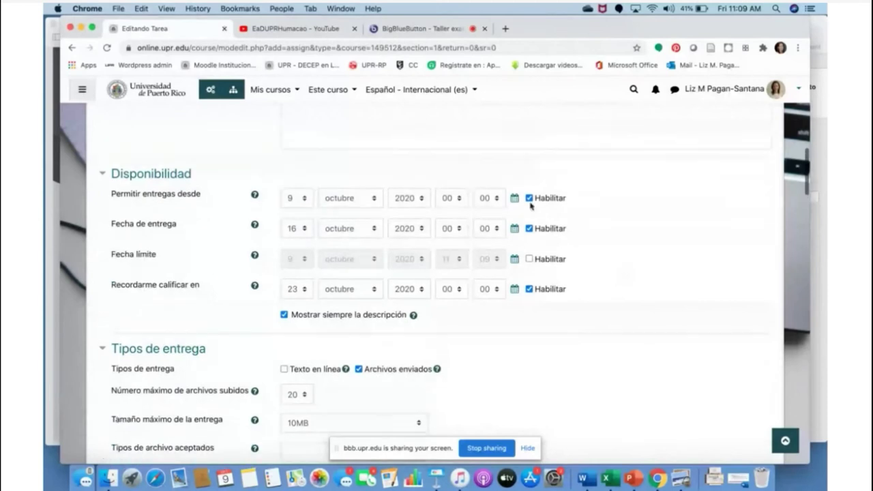
click(528, 198)
click(529, 229)
click(529, 289)
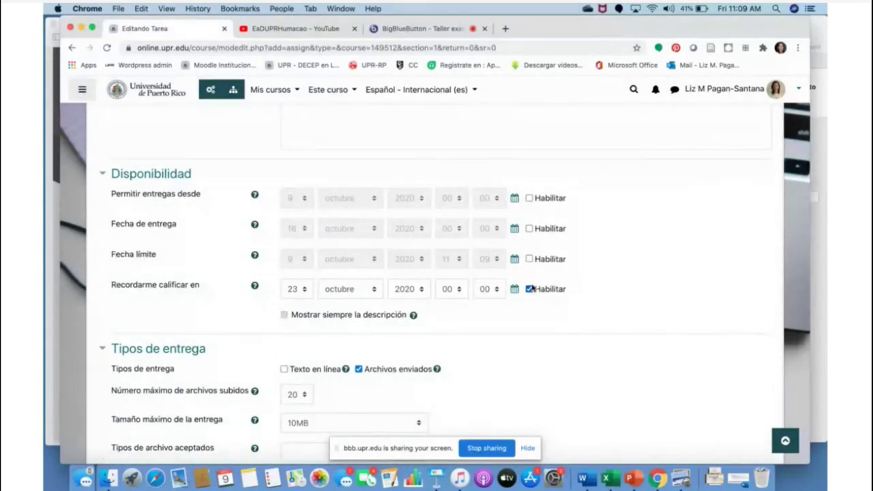
Set the assignment's maximum score (Puntuación máxima) to 10.
scroll(553, 324, down, 5)
scroll(554, 324, down, 4)
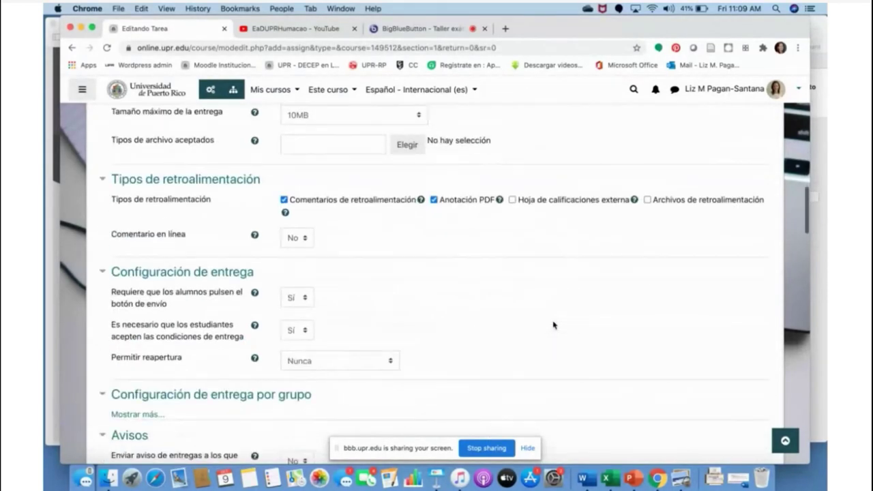
scroll(553, 325, down, 10)
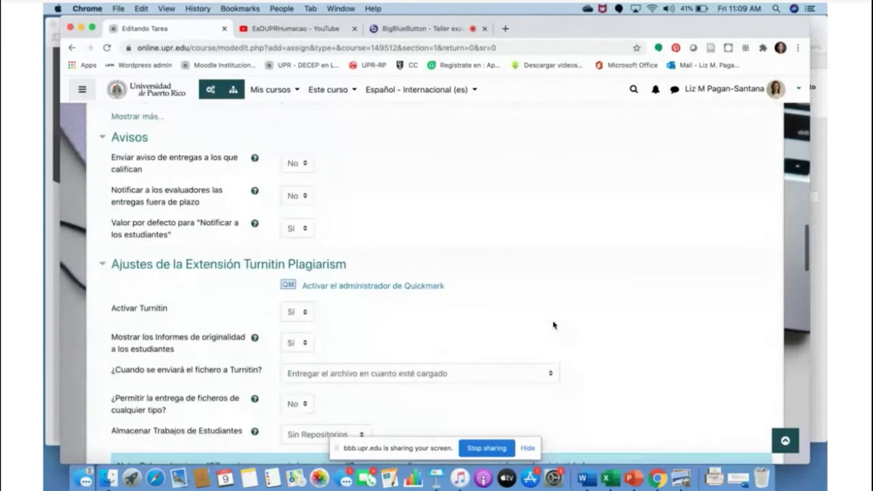
click(342, 273)
key(BackSpace)
scroll(343, 273, down, 10)
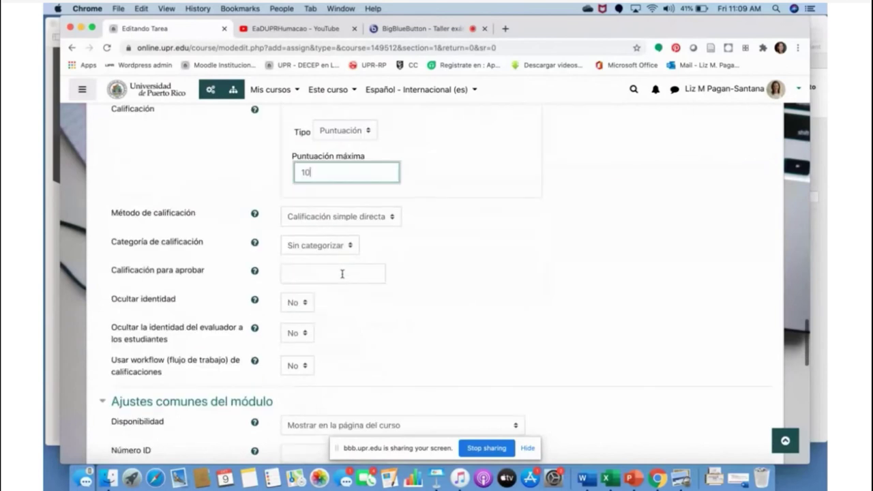
Save the Tarea bono assignment, return to the course and check it under Tema 1.
scroll(342, 277, down, 5)
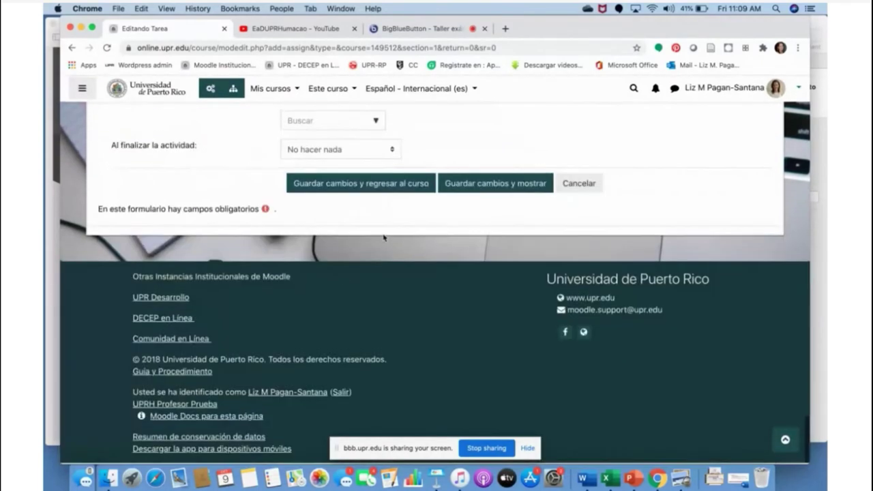
click(369, 185)
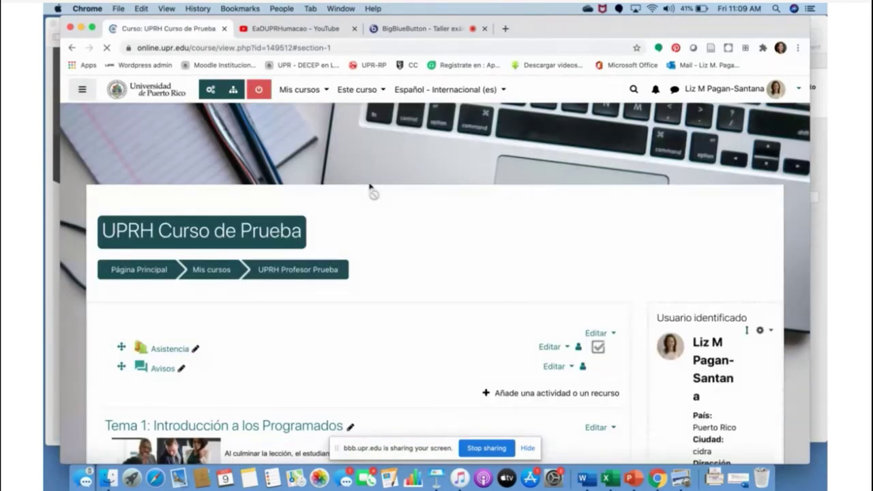
scroll(371, 188, down, 3)
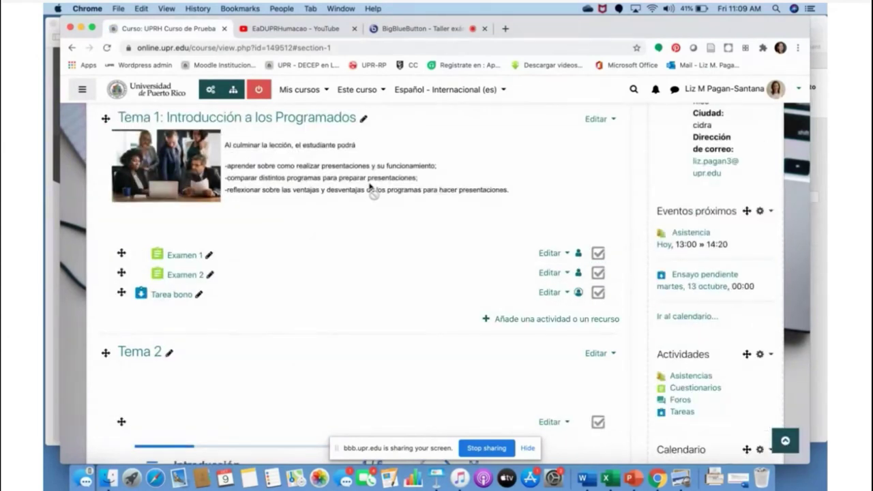
Open the course's grader report, look over its columns and go to the Configuración Calificaciones page.
click(83, 91)
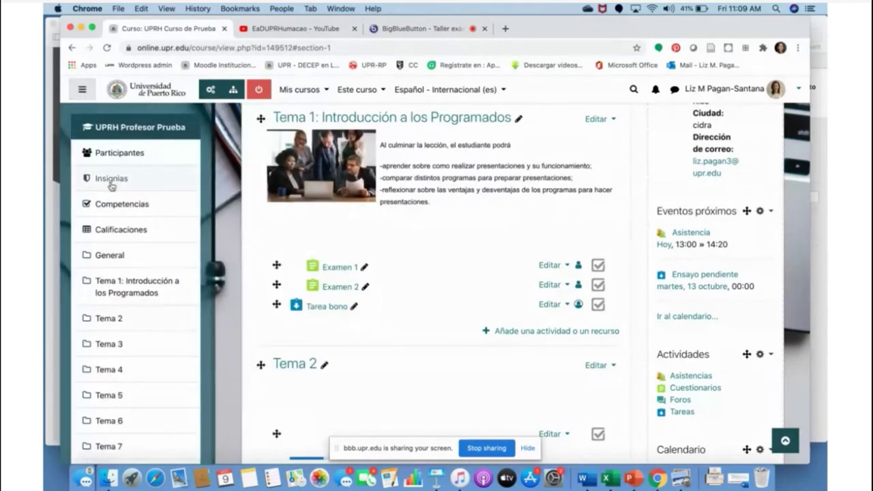
click(120, 236)
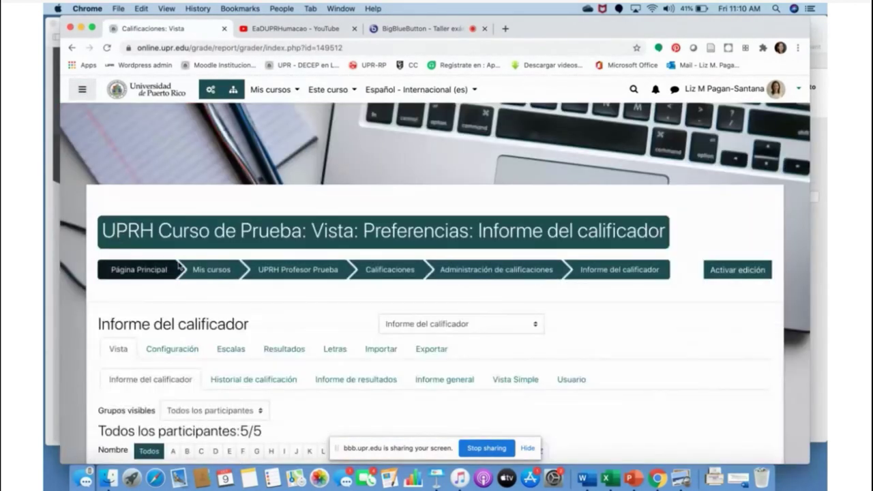
scroll(220, 315, down, 5)
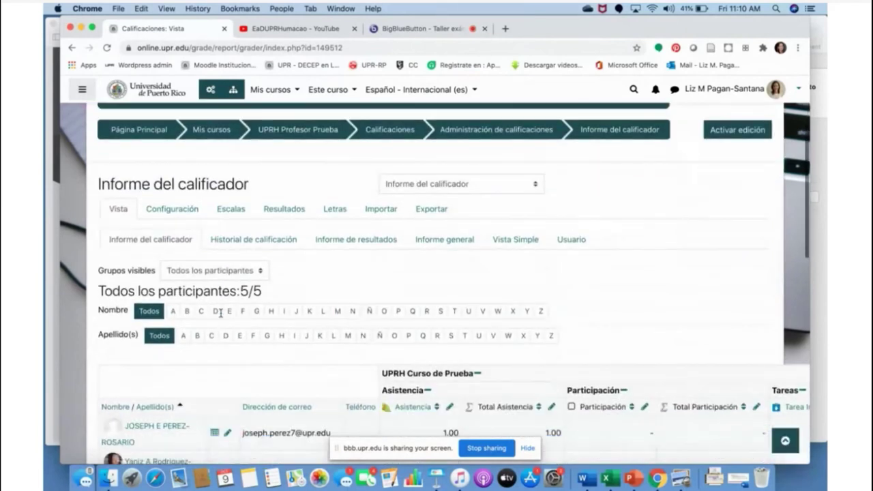
scroll(222, 319, down, 4)
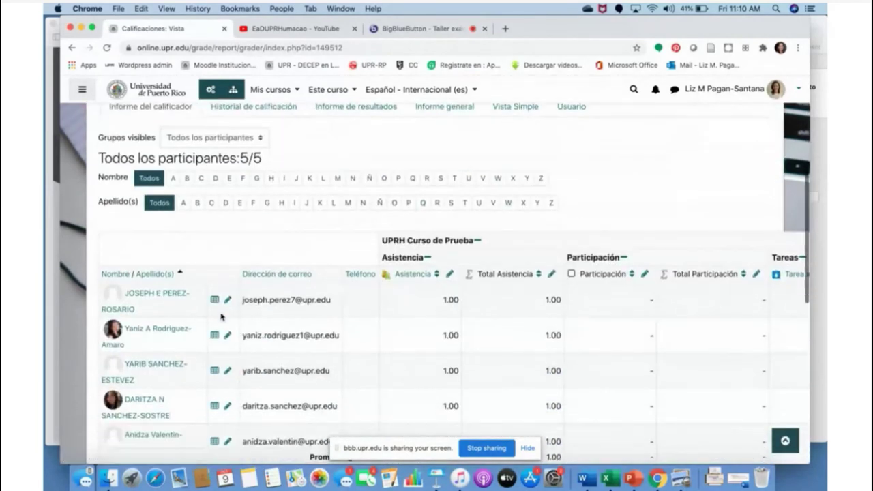
scroll(220, 315, up, 5)
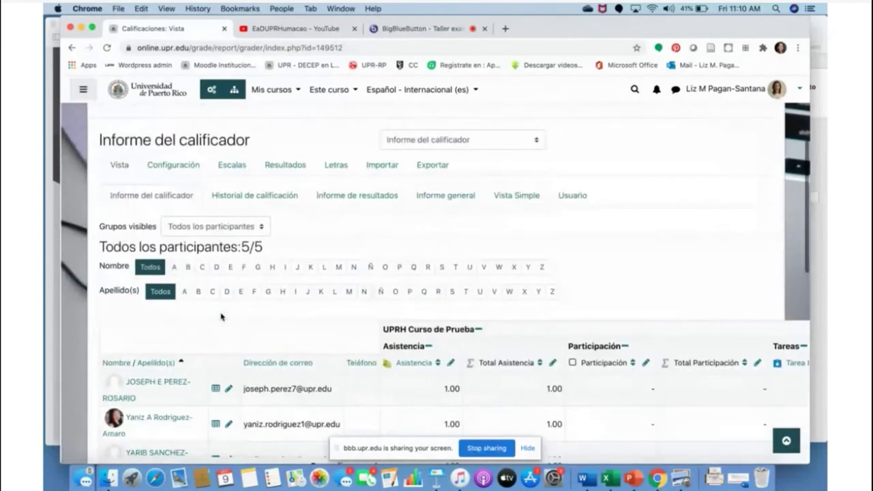
click(179, 229)
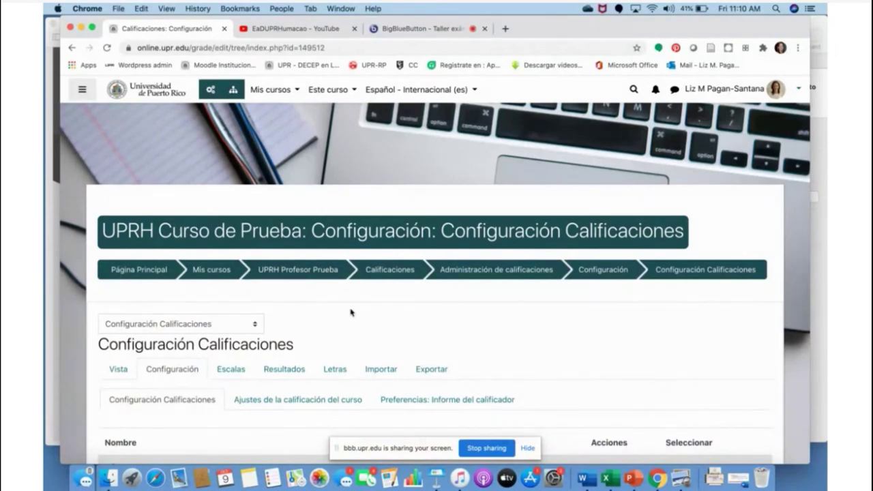
Move the Tarea bono item into the Exámenes category below Examen 2 and check its placement.
scroll(352, 313, down, 5)
scroll(352, 313, down, 2)
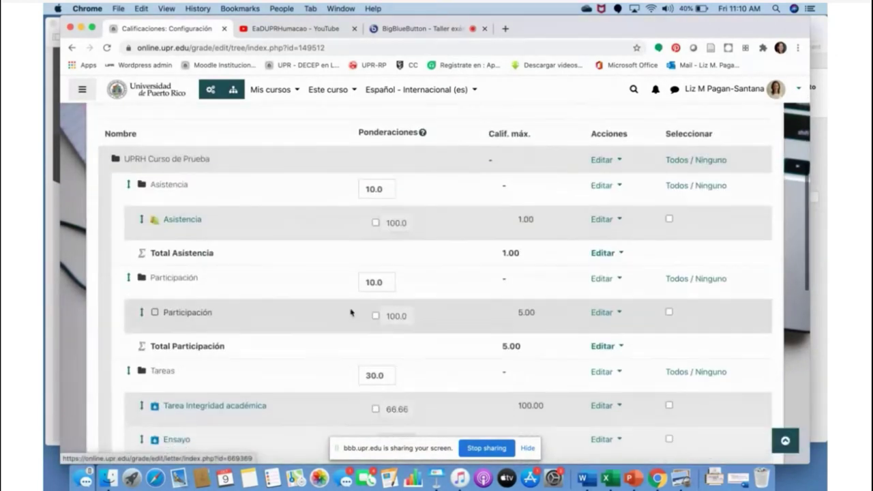
scroll(352, 312, down, 3)
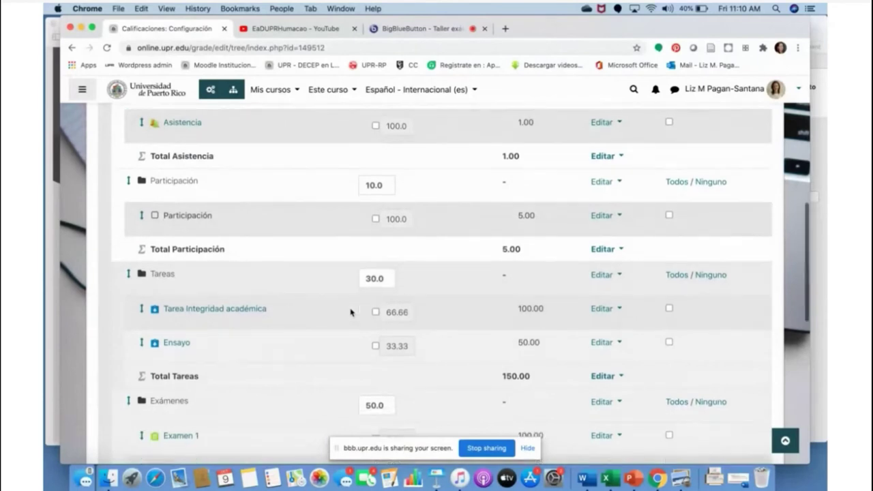
scroll(352, 312, down, 3)
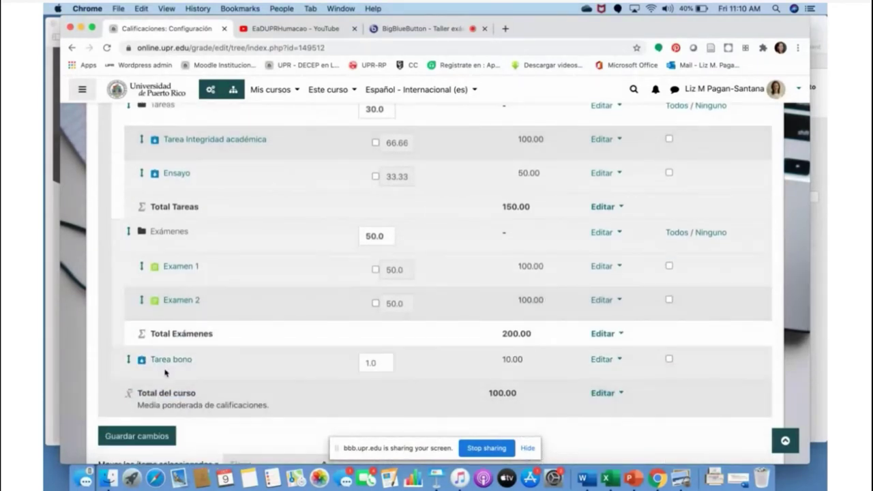
click(129, 362)
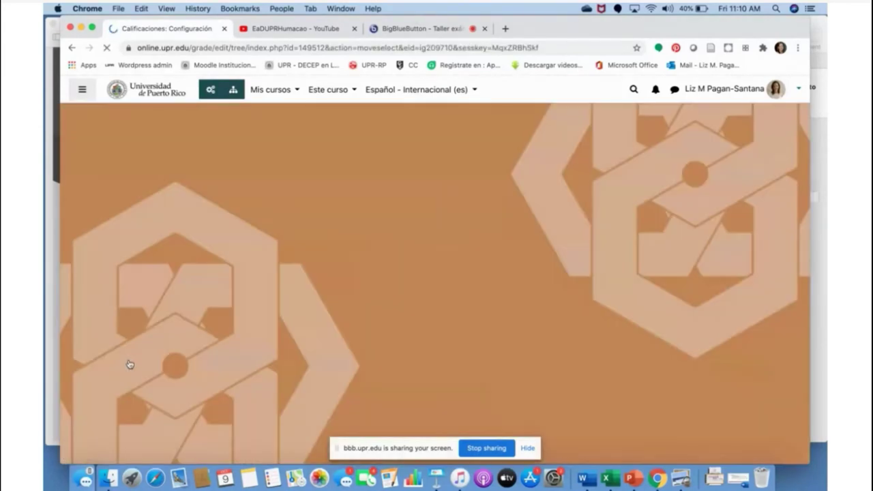
scroll(200, 396, down, 5)
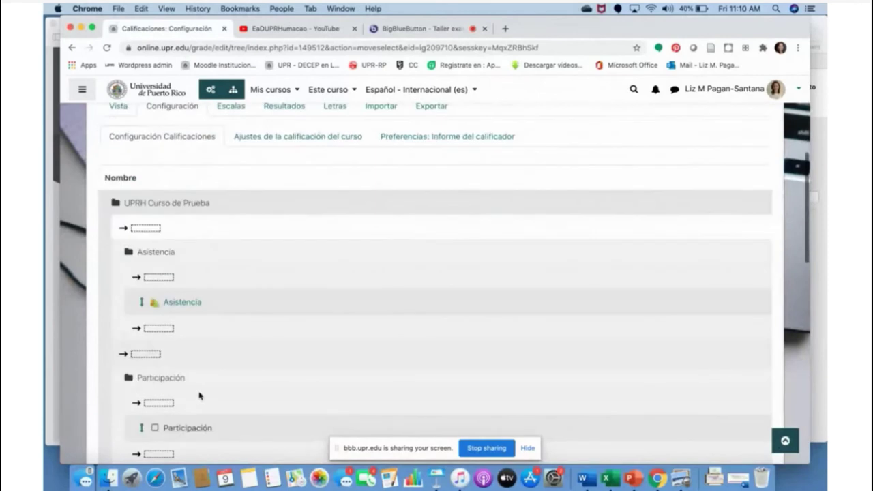
scroll(201, 396, down, 4)
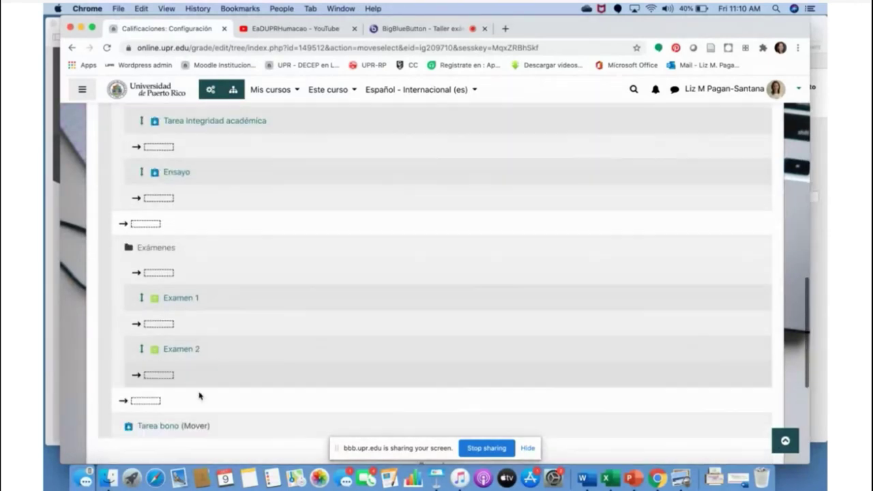
click(158, 374)
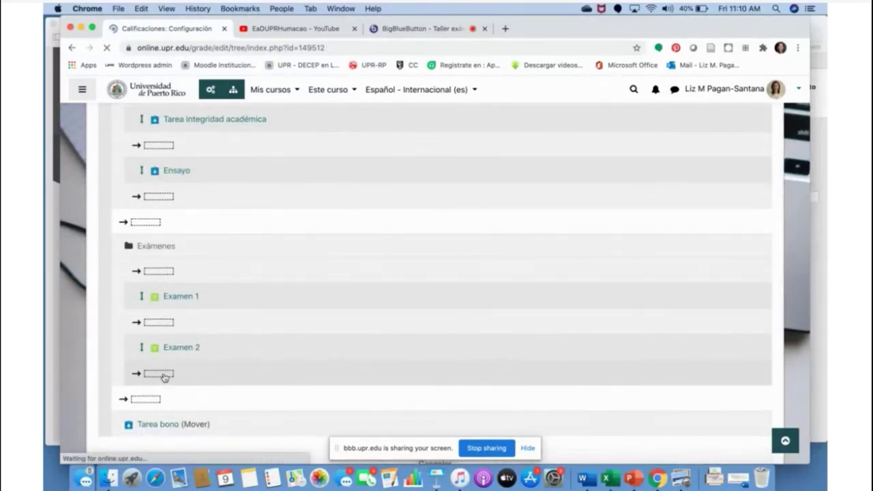
scroll(164, 378, down, 5)
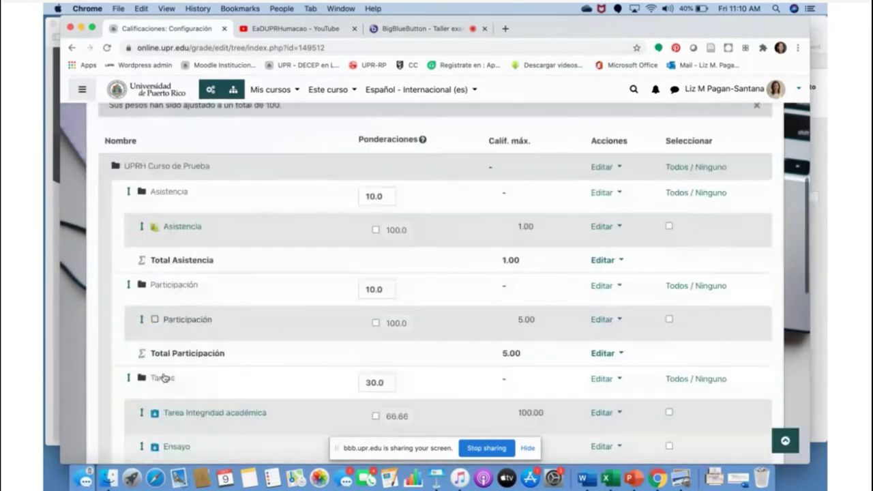
scroll(164, 377, down, 3)
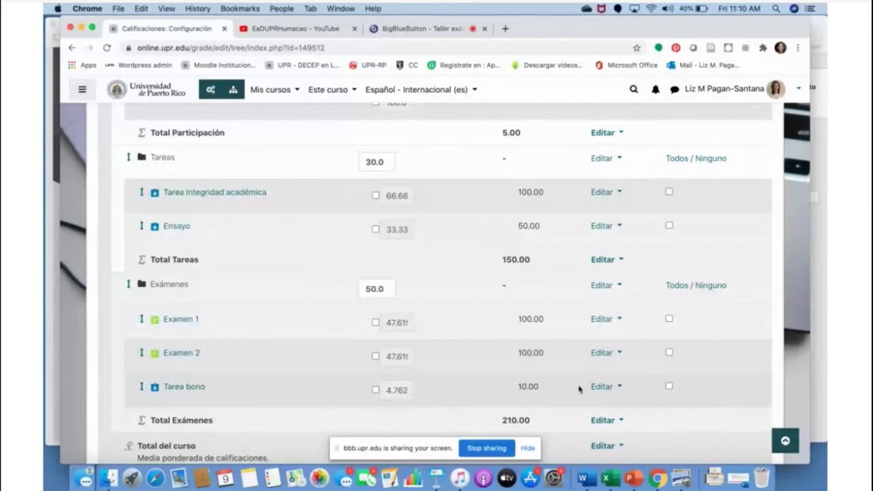
Set the Tarea bono grade item to act as extra points (Actuar como puntos extra), save, and check the Exámenes weights.
click(619, 387)
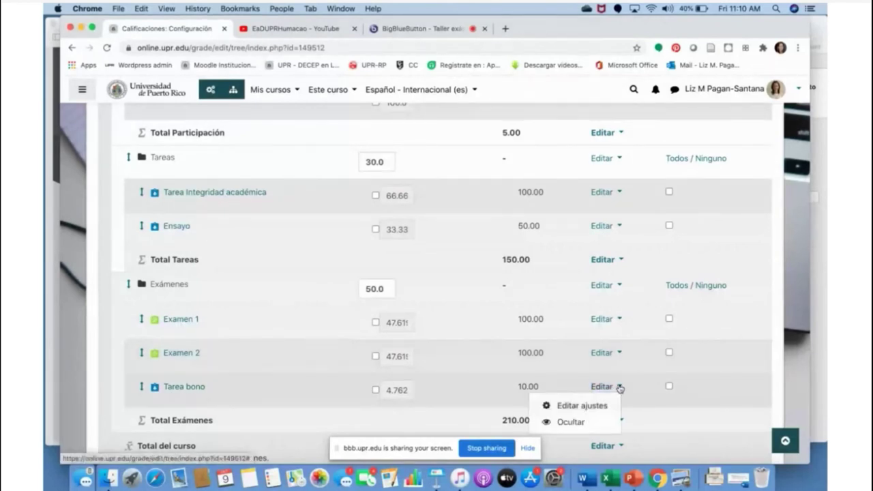
click(585, 405)
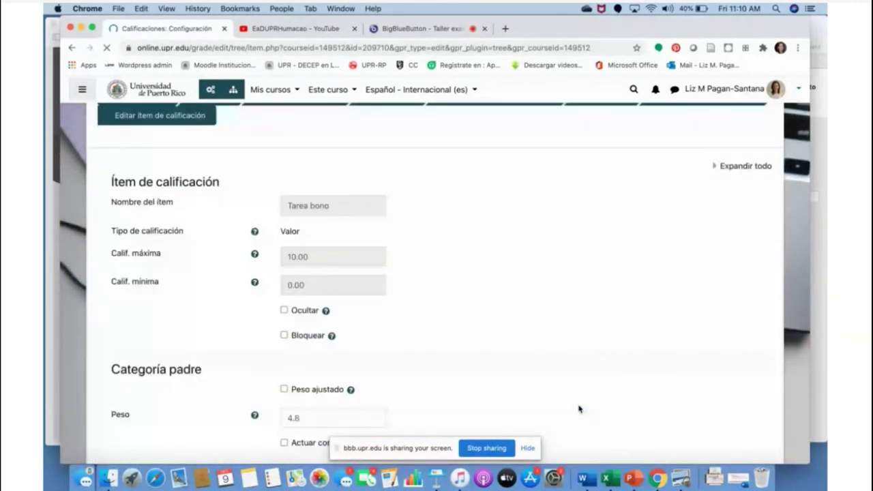
scroll(579, 409, down, 3)
click(296, 354)
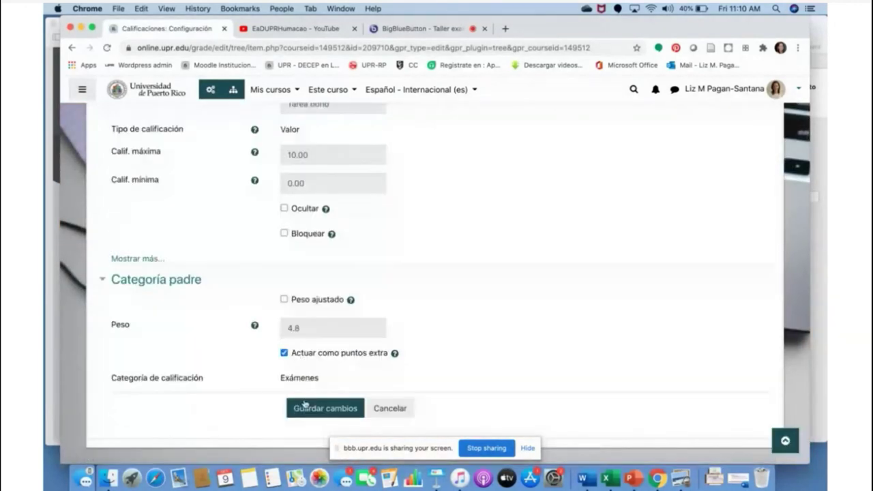
click(307, 410)
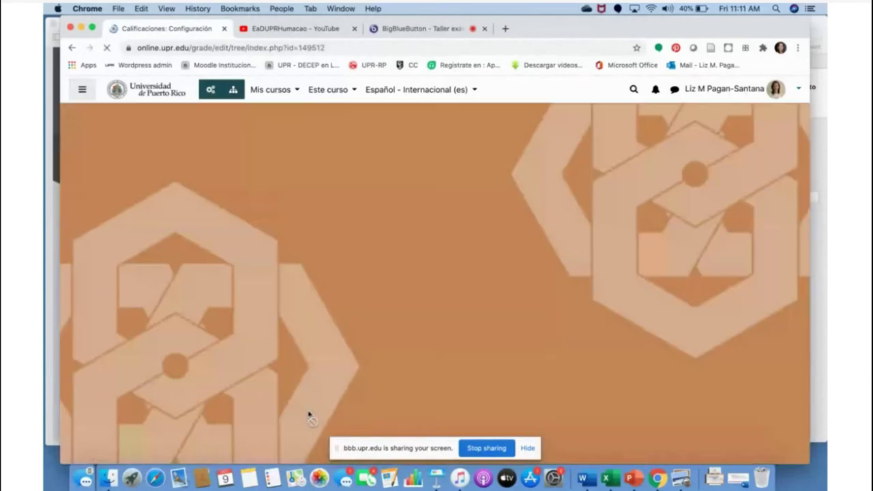
scroll(308, 416, down, 5)
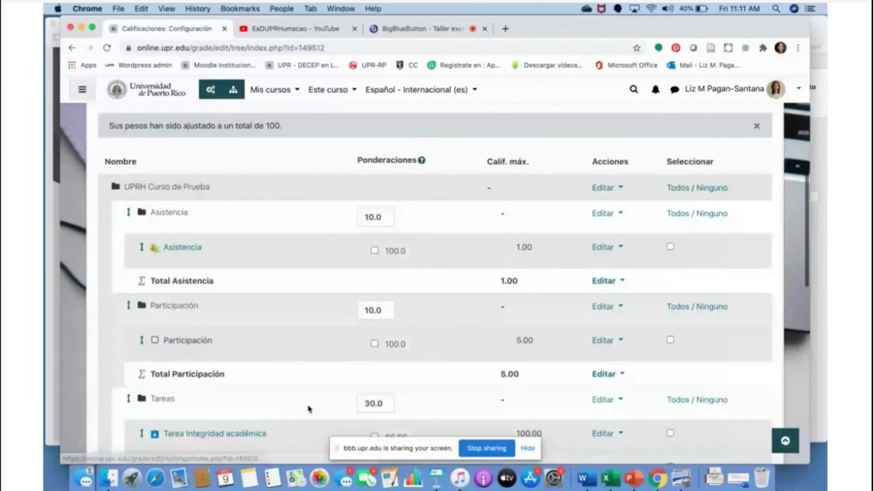
scroll(308, 409, down, 3)
scroll(307, 409, down, 1)
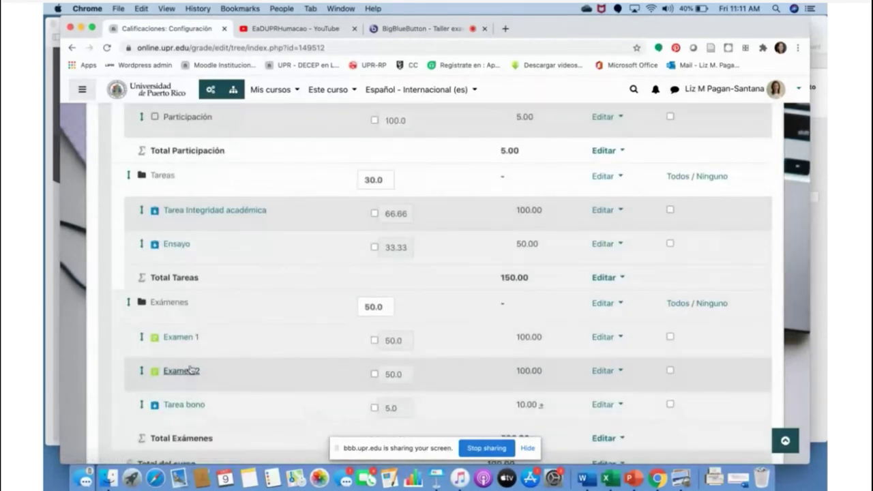
Add a new grade category named Examen 2 and save it.
scroll(273, 405, down, 2)
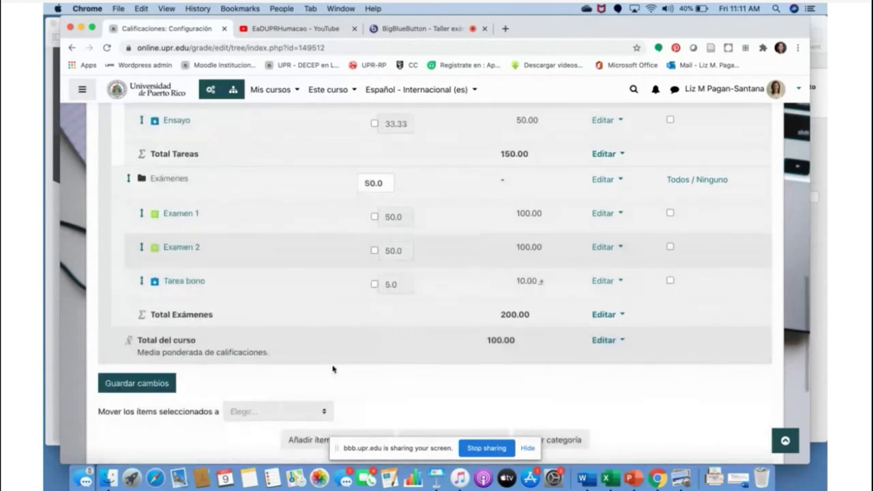
scroll(449, 412, down, 1)
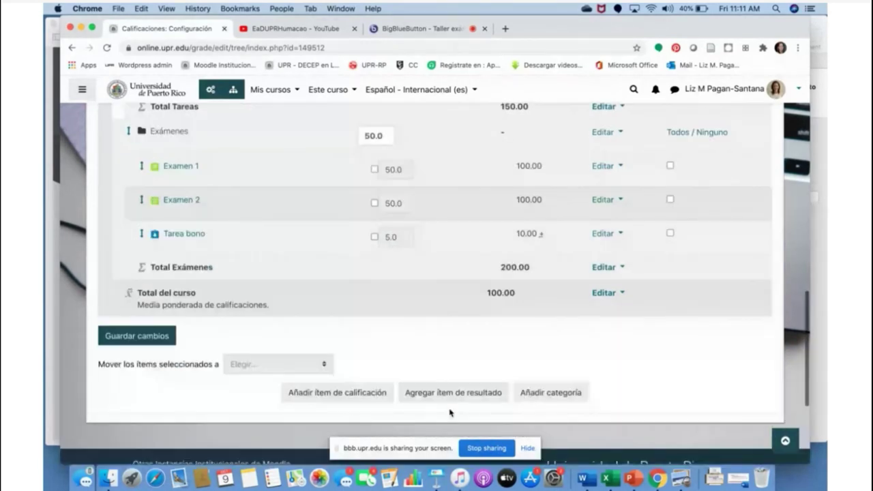
click(558, 404)
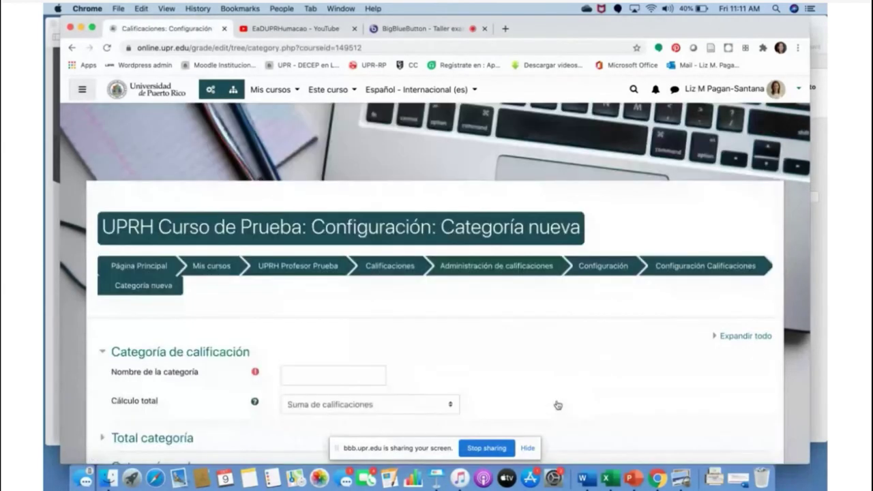
scroll(558, 405, down, 3)
click(317, 280)
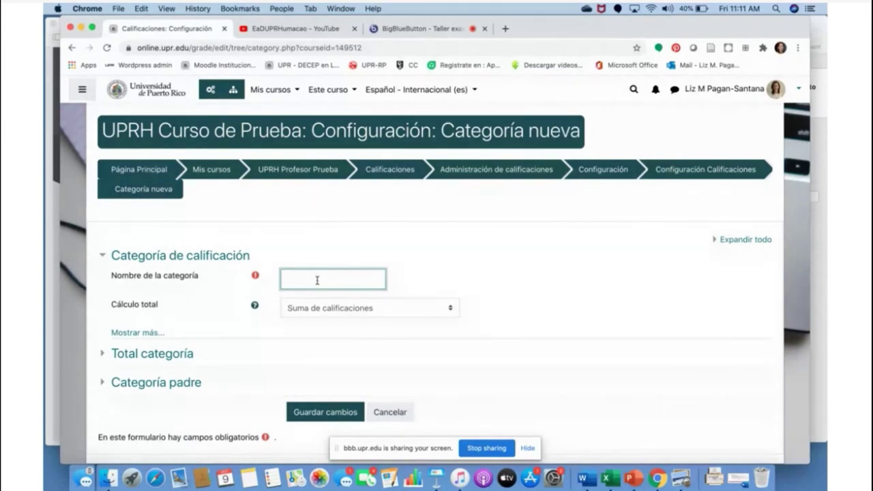
text(Examen 2)
scroll(352, 380, down, 1)
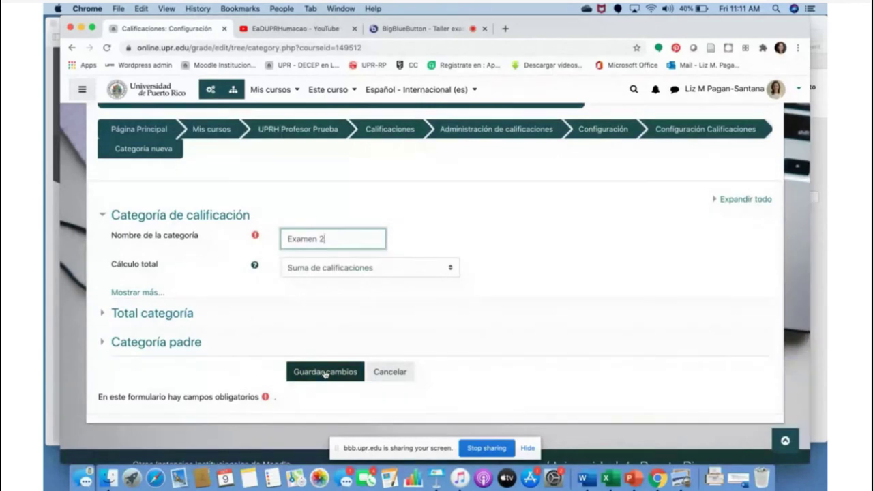
click(325, 373)
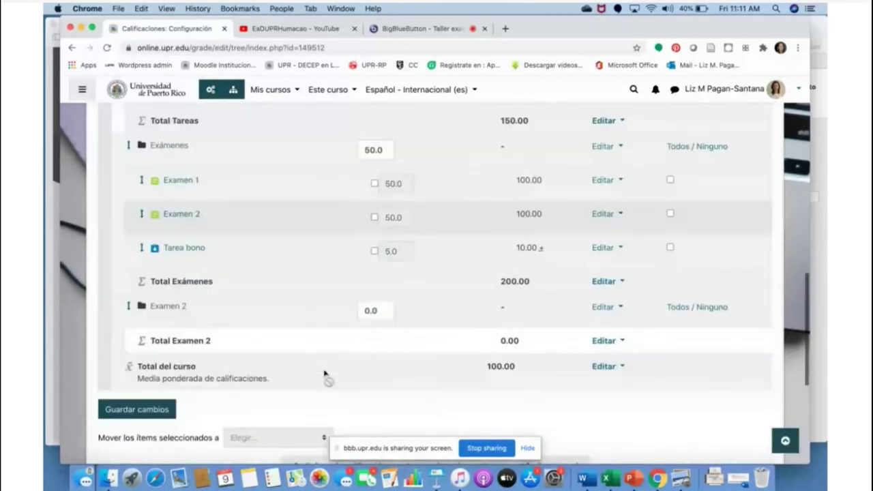
Move the Examen 2 category into the Exámenes category, directly below Examen 1, and check its placement.
click(128, 322)
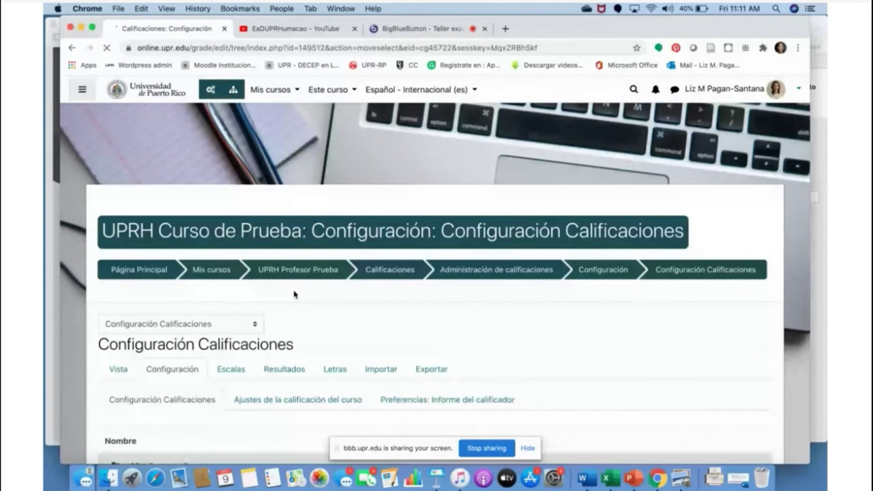
scroll(337, 370, down, 10)
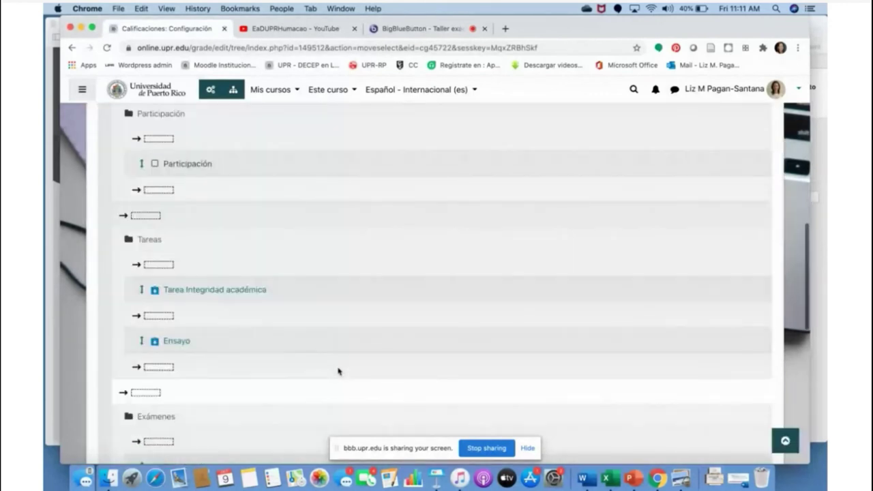
scroll(338, 371, down, 4)
click(164, 371)
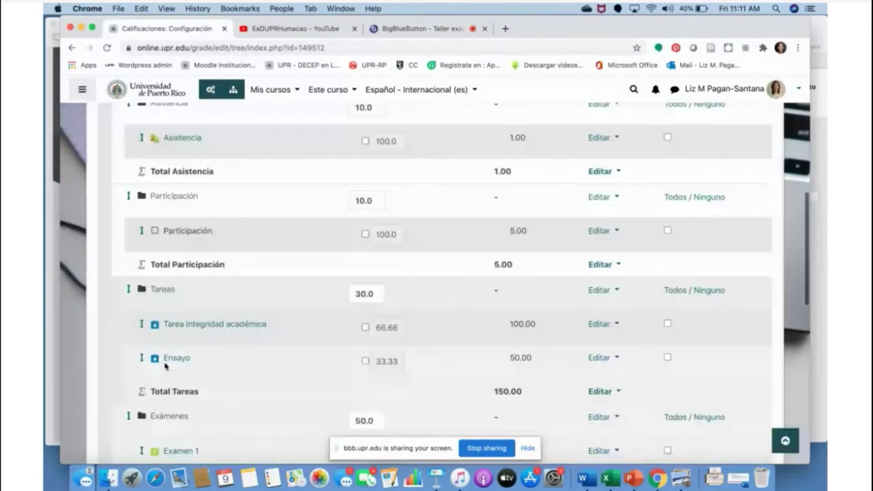
scroll(165, 366, down, 5)
scroll(165, 366, down, 1)
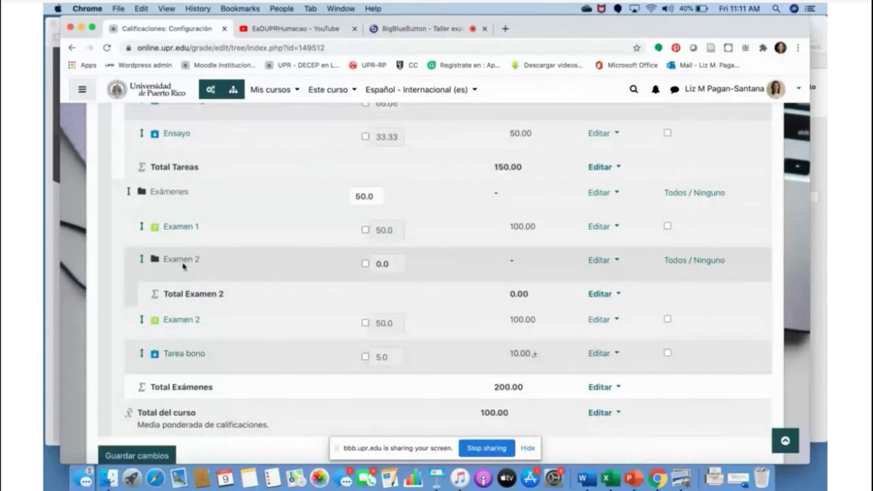
Move the Examen 2 quiz item into the Examen 2 category and check its placement within Exámenes.
click(141, 320)
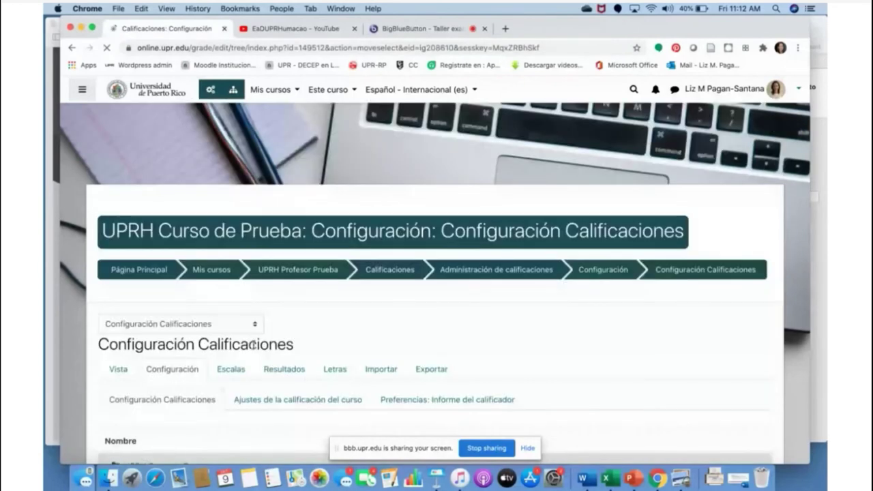
scroll(283, 371, down, 10)
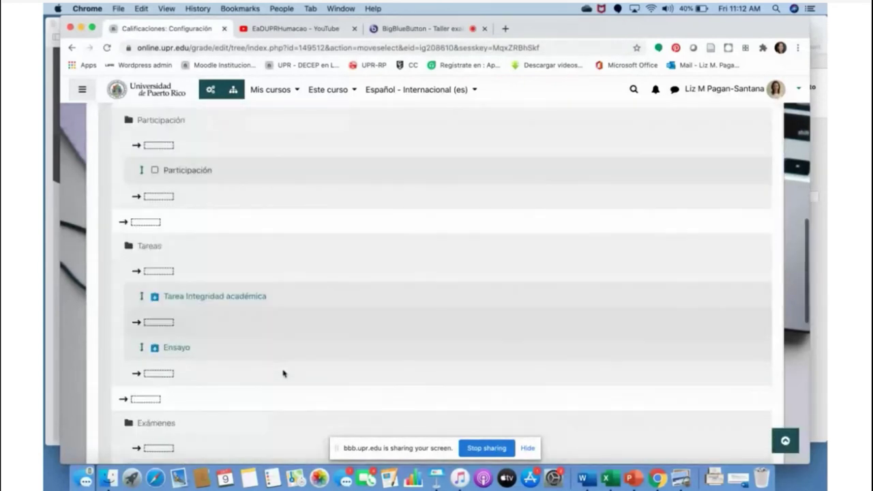
scroll(283, 373, down, 5)
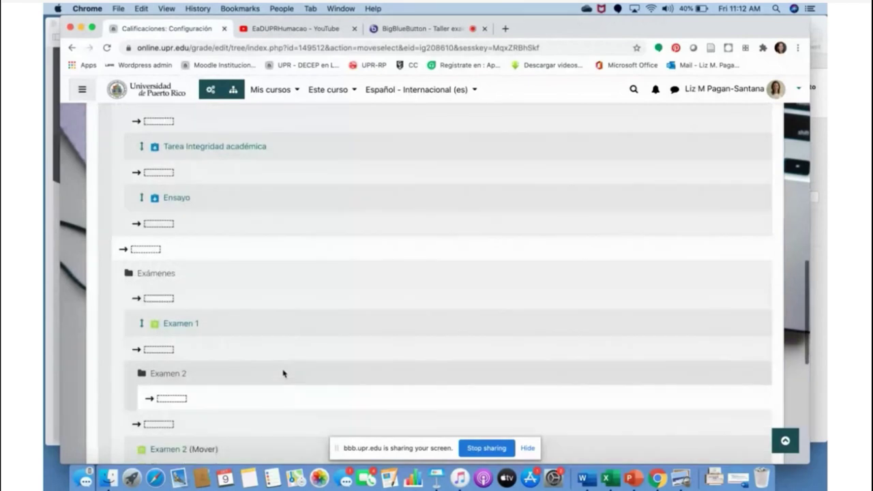
scroll(283, 374, down, 2)
click(171, 351)
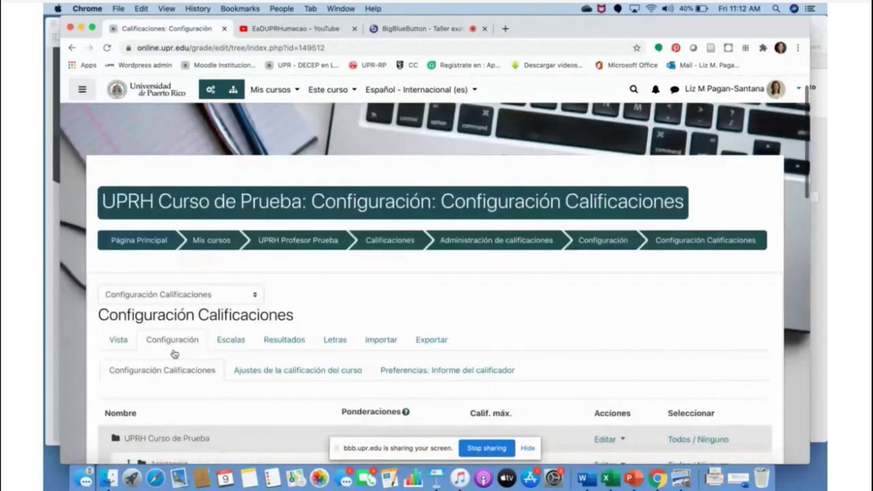
scroll(174, 353, down, 5)
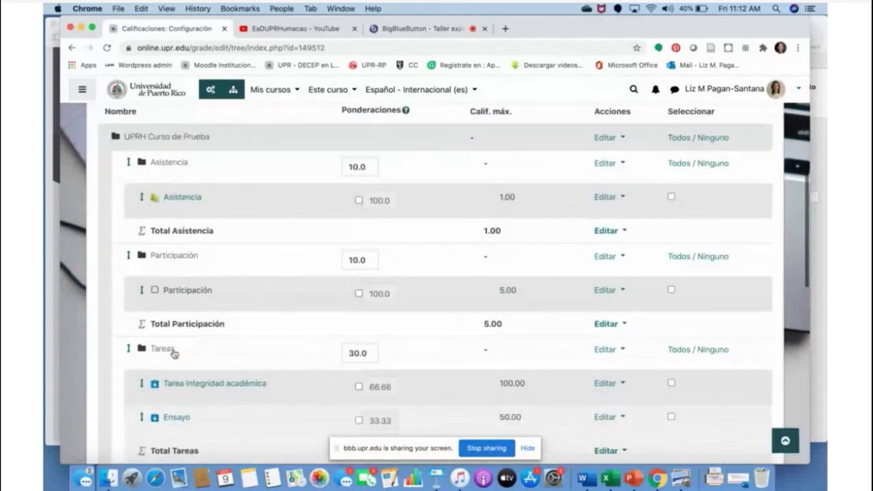
scroll(174, 354, down, 3)
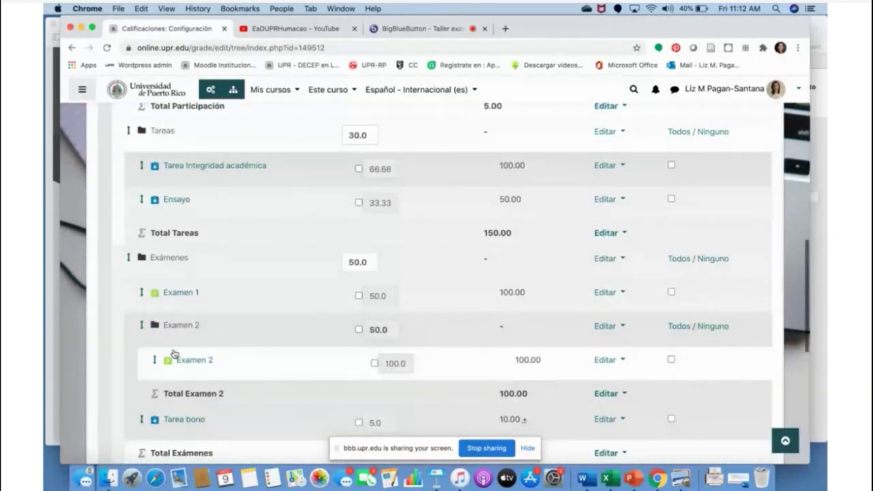
scroll(174, 353, down, 1)
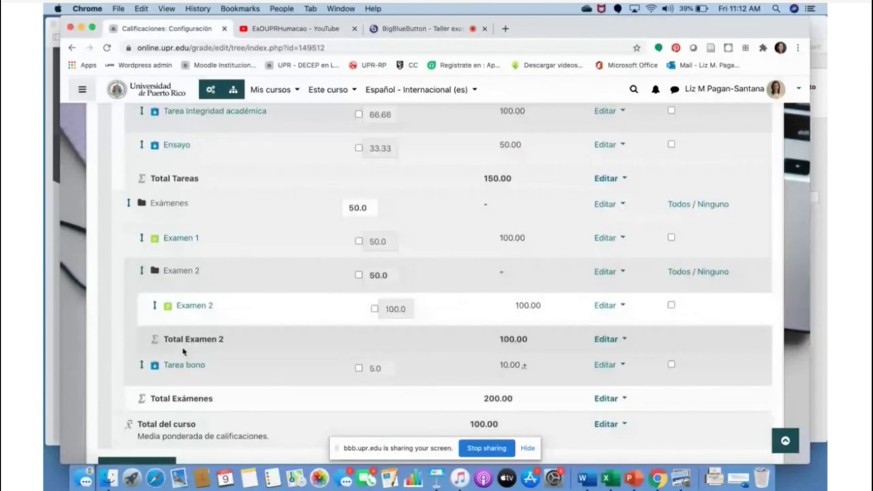
Move the Tarea bono item into the Examen 2 category below the Examen 2 quiz and check its placement.
click(142, 368)
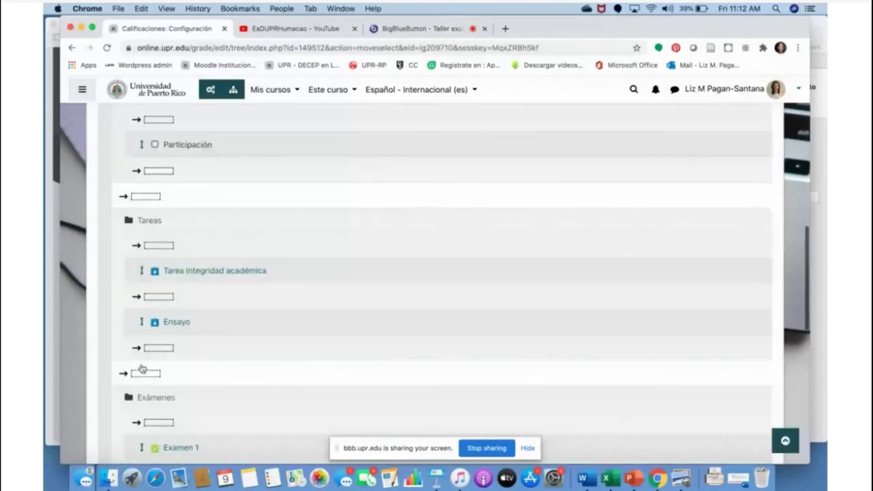
scroll(142, 368, down, 3)
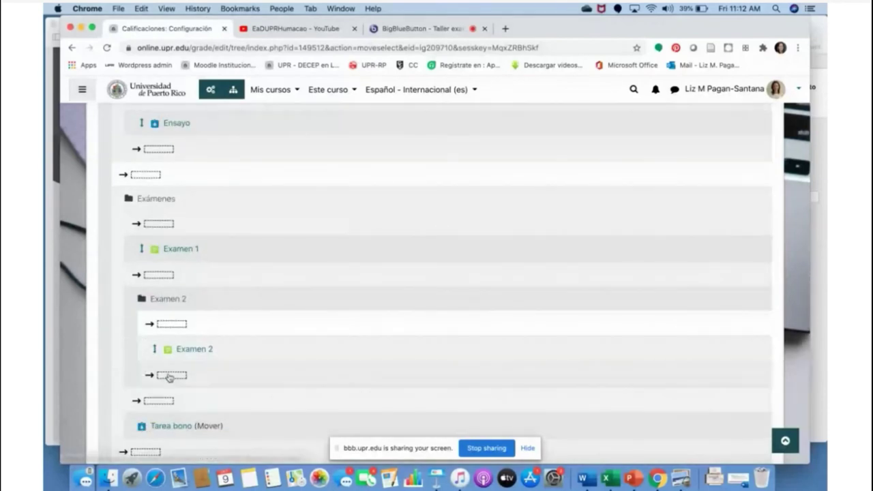
click(170, 376)
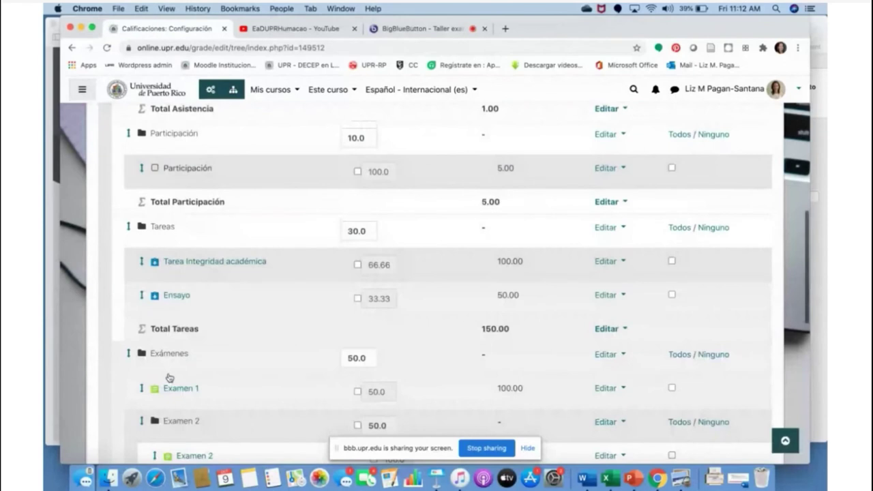
scroll(170, 378, down, 3)
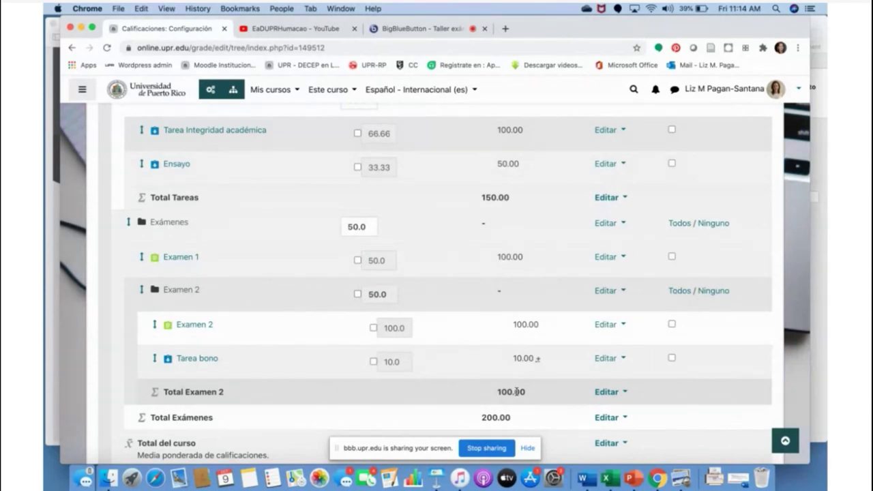
Return to the course page, open the settings of the Examen 2 quiz under Tema 1 and expand all sections.
scroll(516, 392, up, 2)
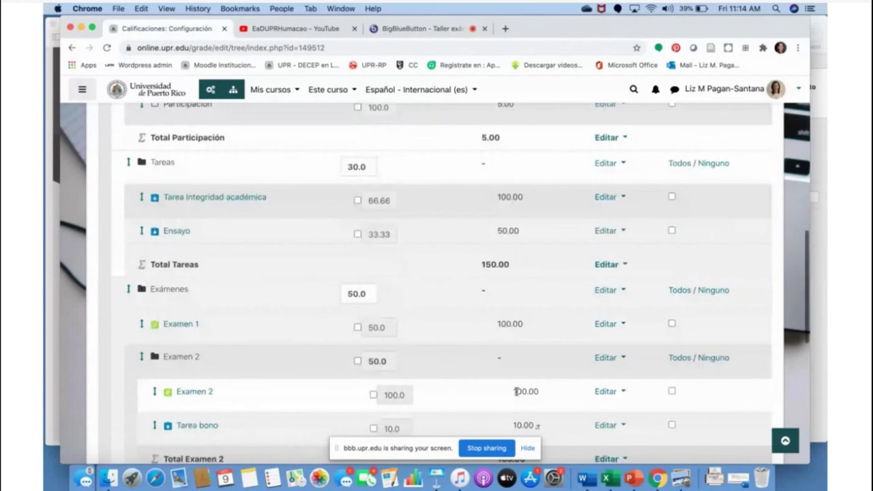
scroll(517, 391, up, 10)
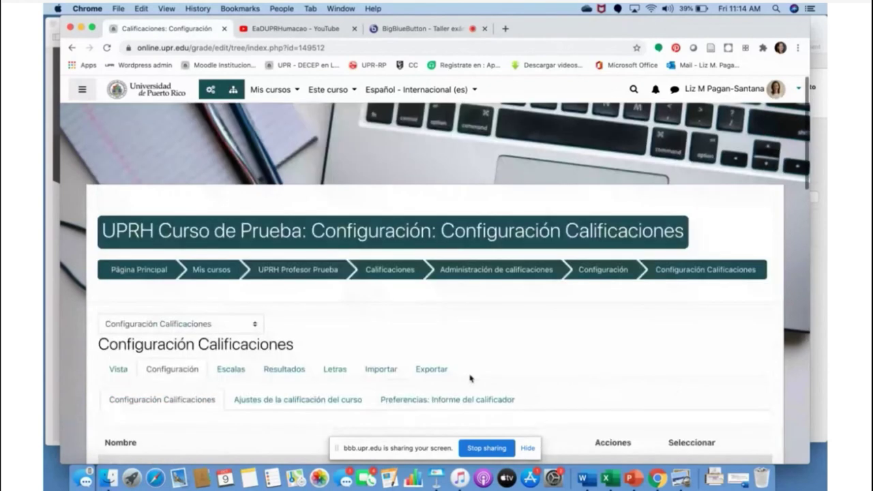
click(278, 272)
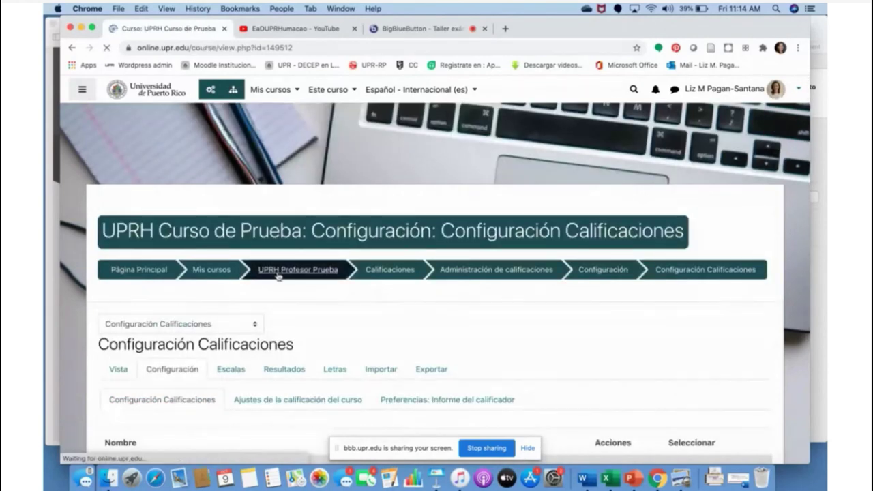
scroll(372, 331, down, 3)
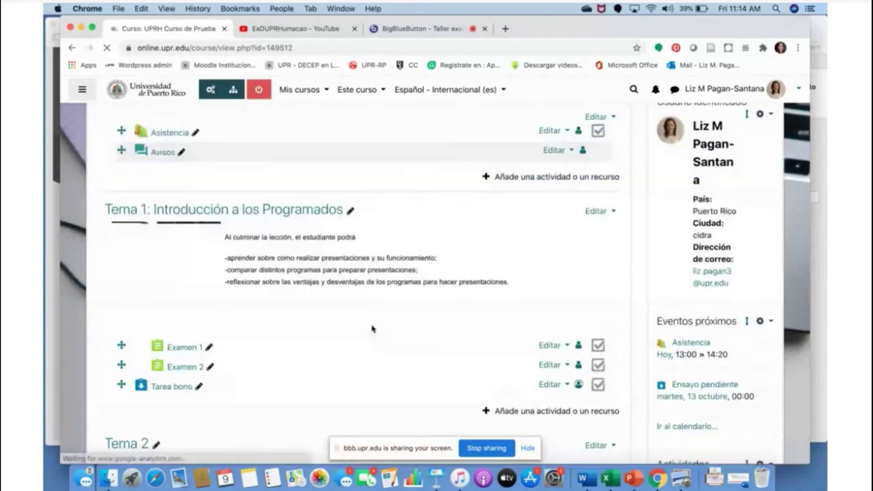
scroll(372, 329, down, 2)
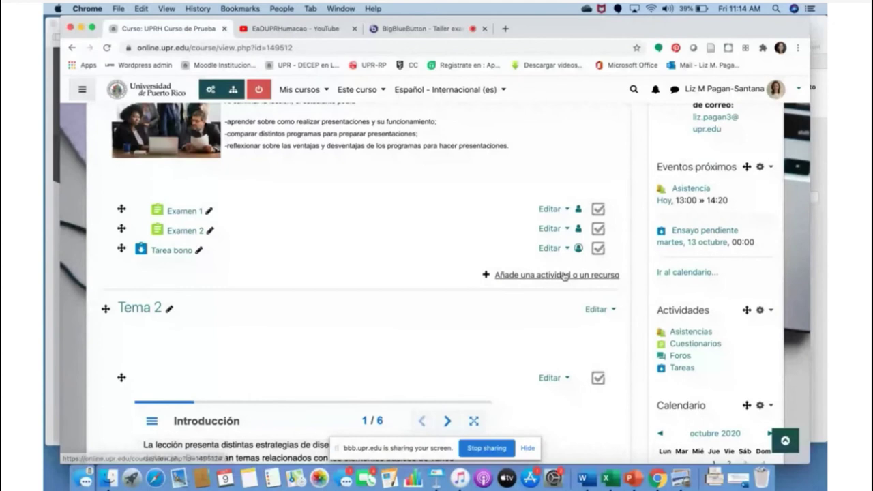
click(567, 230)
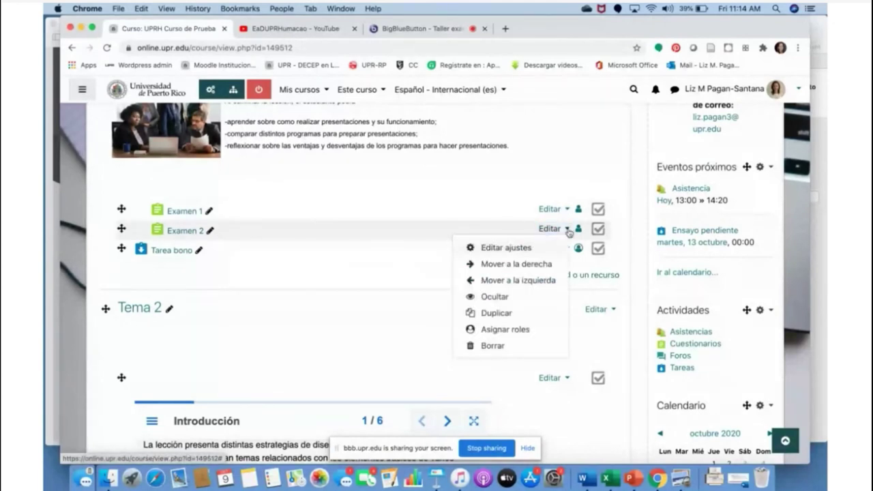
click(501, 248)
scroll(501, 251, down, 3)
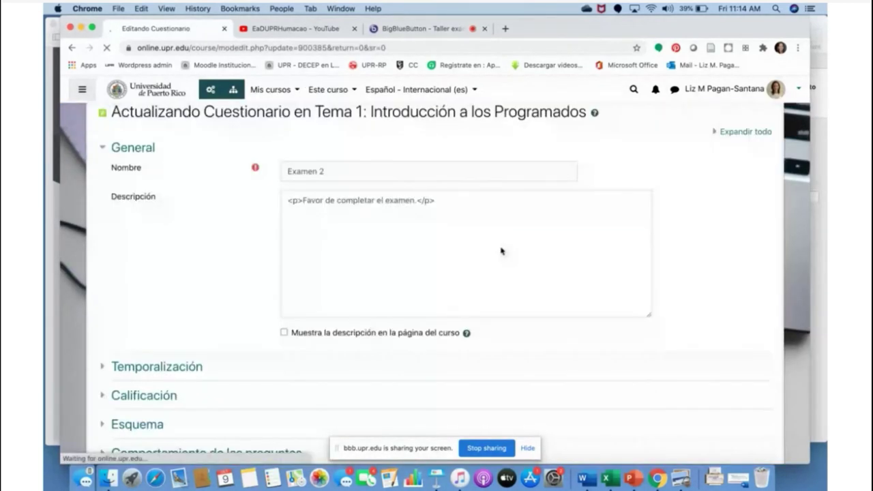
click(746, 148)
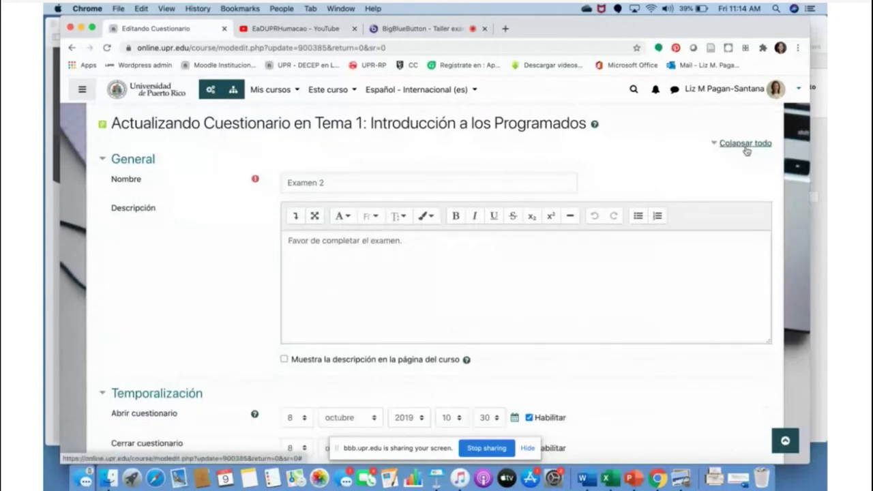
Review the timing and grading settings of the Examen 2 quiz and check its assigned grade category.
scroll(707, 253, down, 5)
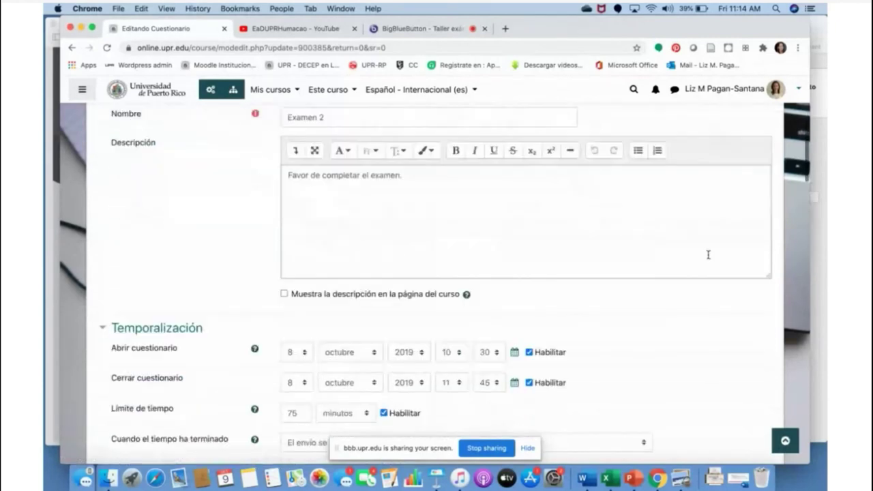
scroll(708, 254, down, 4)
scroll(708, 258, down, 5)
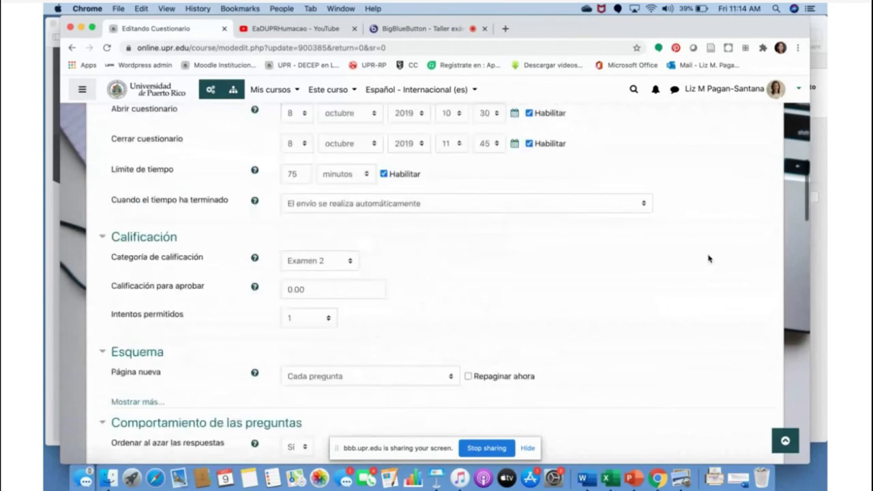
click(351, 259)
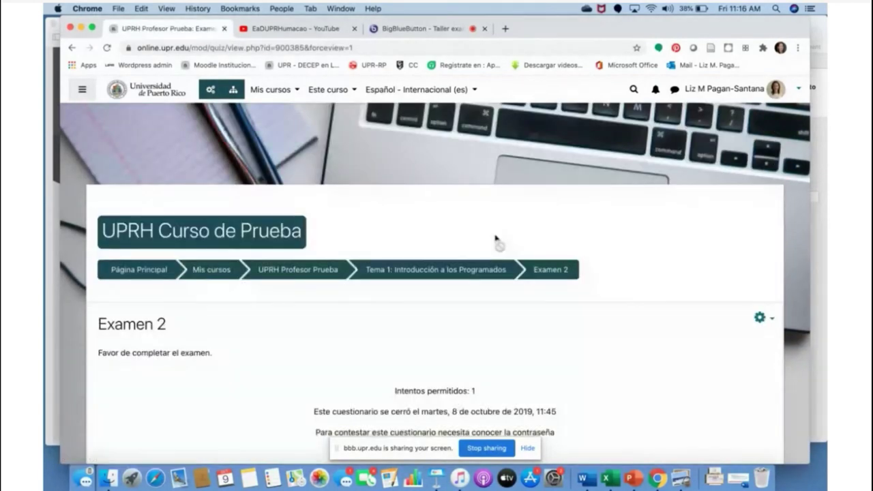
Return to the UPRH Profesor Prueba course page, open its gradebook and bring up the course grade settings (Ajustes de la calificación del curso).
click(287, 272)
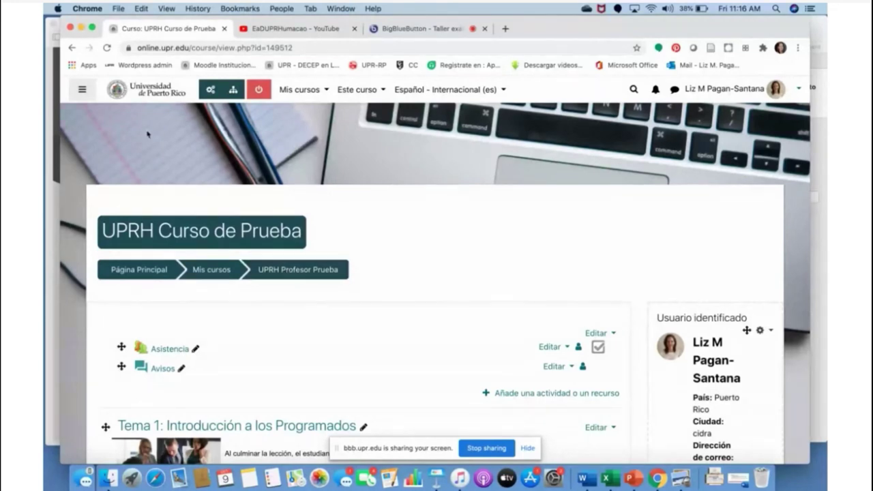
click(82, 91)
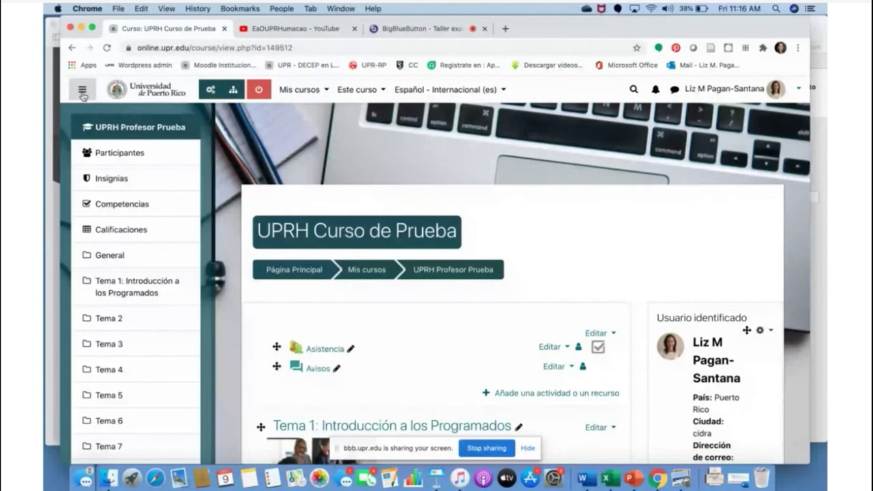
click(121, 232)
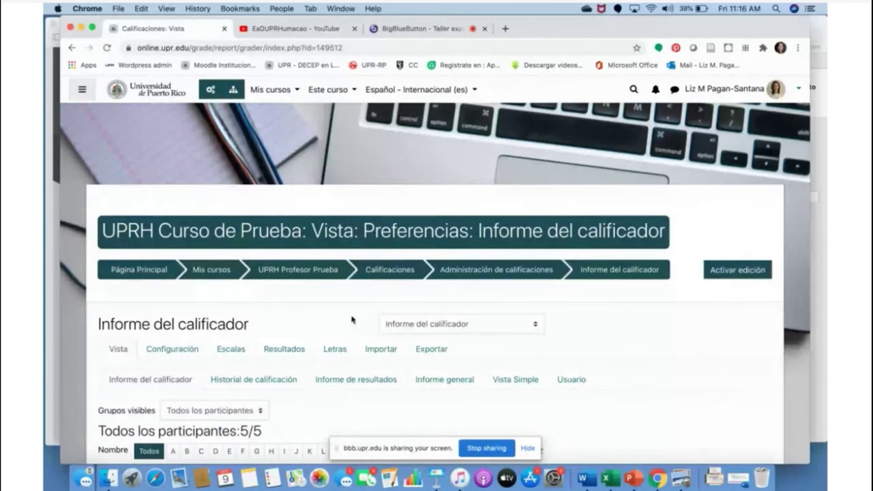
scroll(352, 320, down, 3)
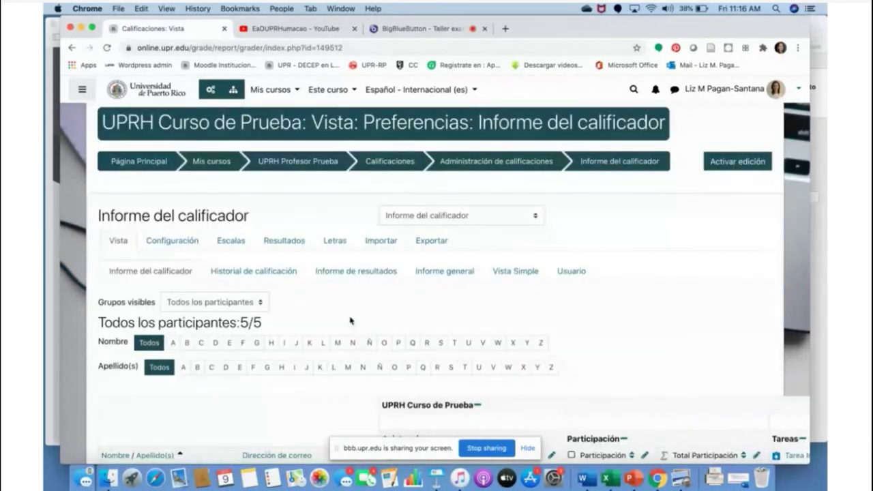
click(174, 241)
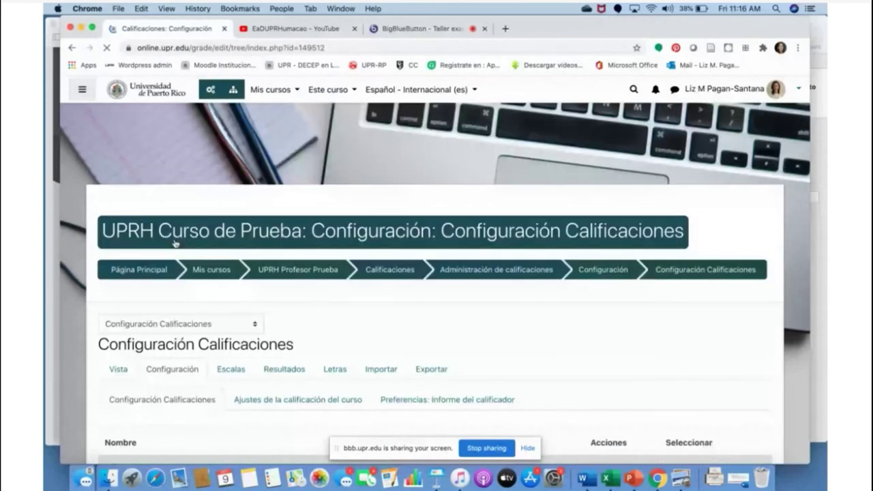
scroll(175, 243, down, 3)
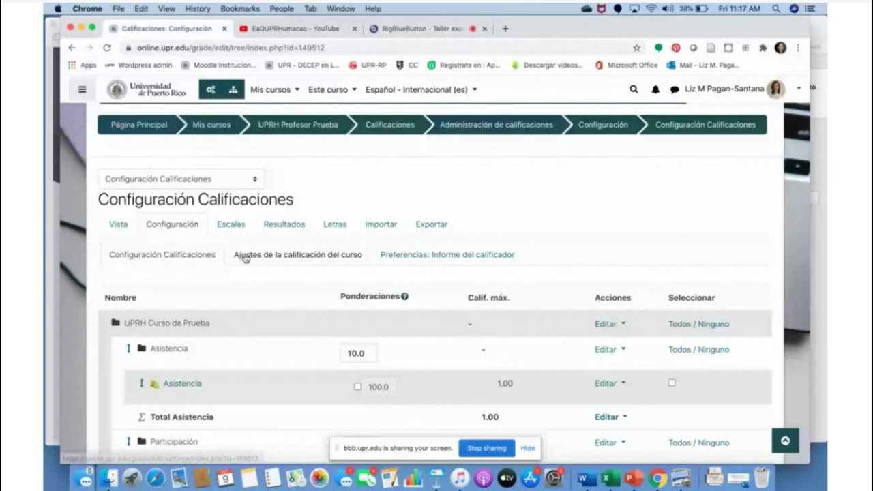
click(313, 258)
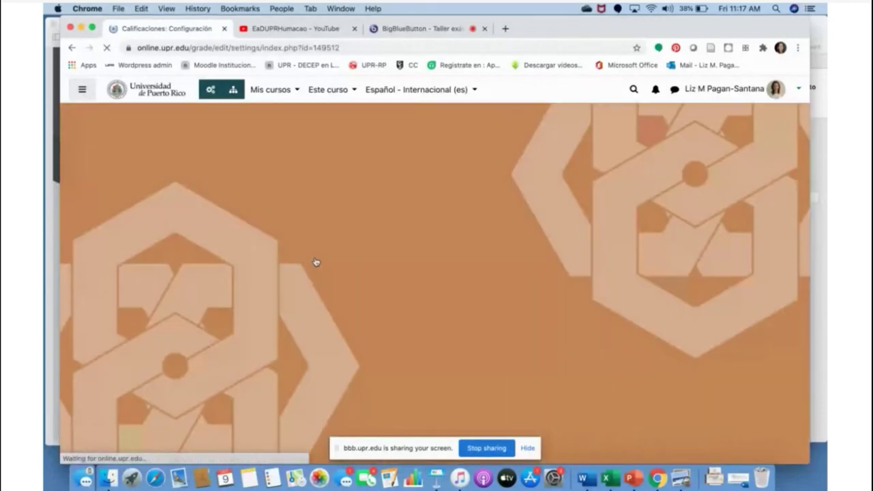
scroll(316, 262, down, 5)
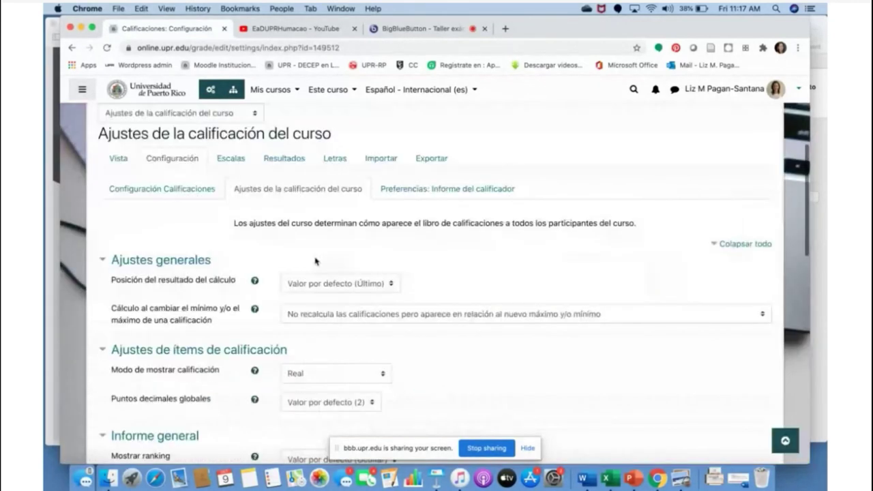
Set the grade display mode for grade items to Porcentaje (letra) in the course grade settings.
scroll(316, 261, down, 3)
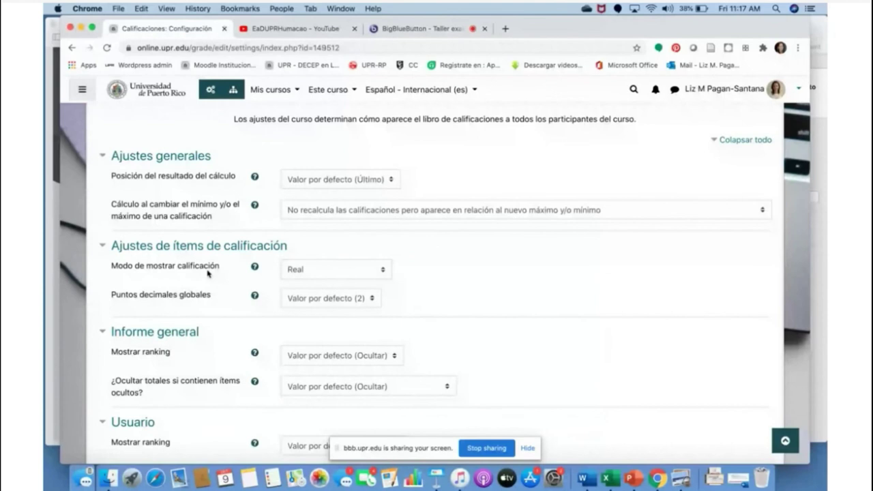
click(384, 271)
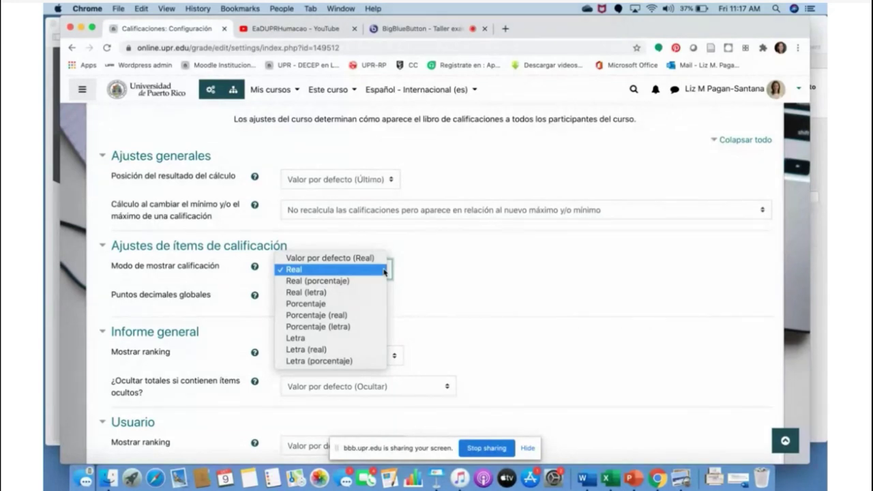
click(337, 328)
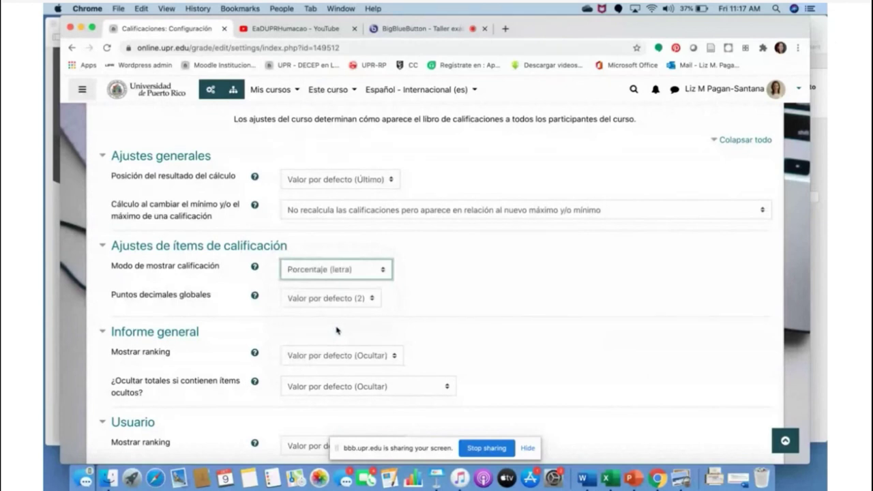
scroll(336, 331, down, 3)
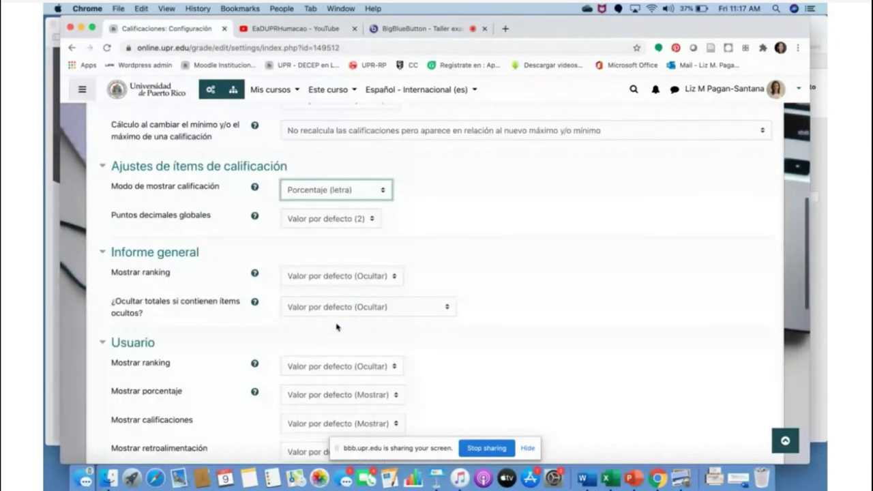
scroll(336, 328, up, 4)
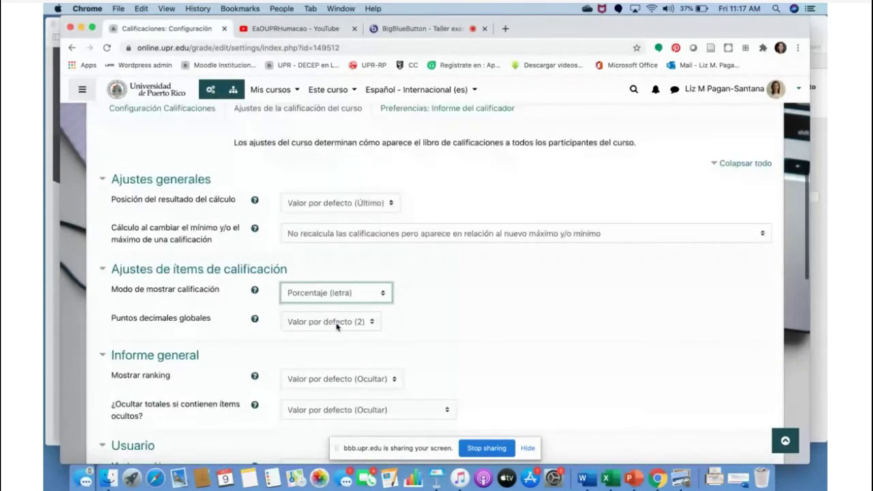
scroll(337, 326, up, 2)
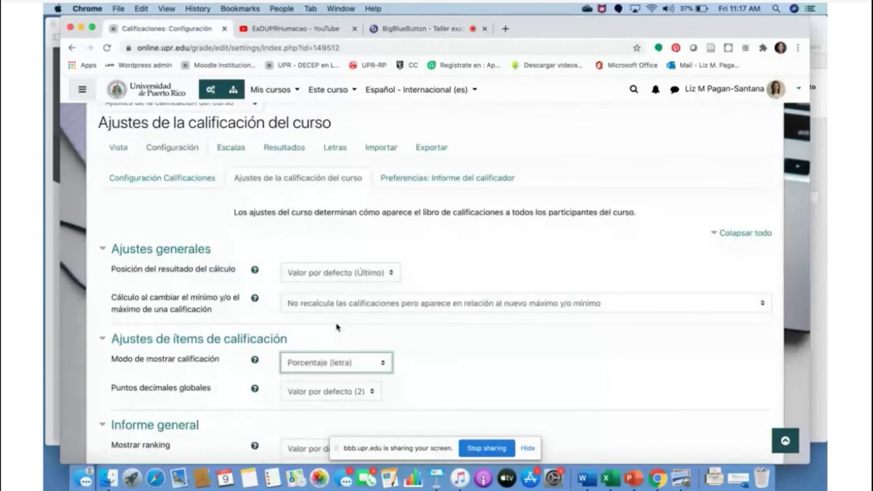
scroll(336, 328, down, 1)
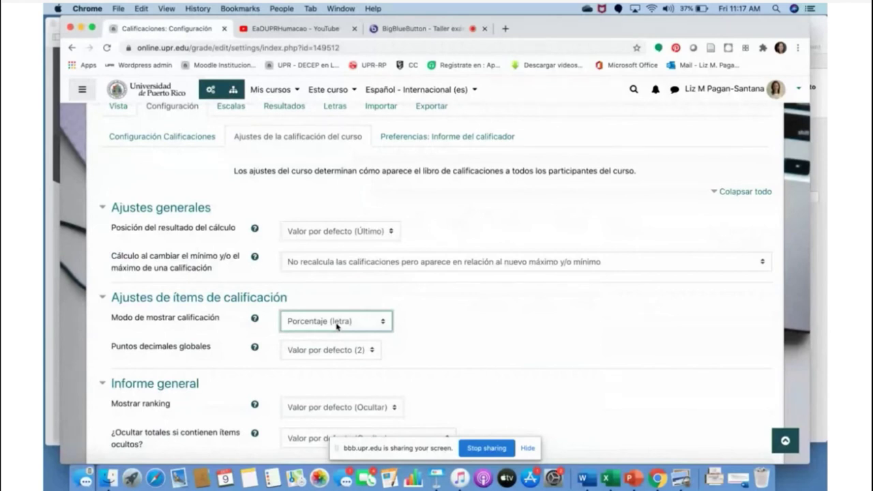
scroll(336, 327, down, 1)
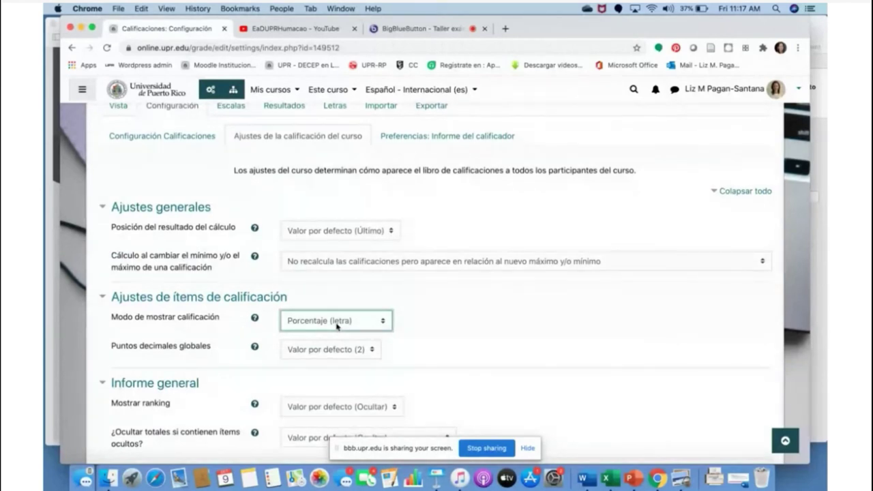
Review the Usuario report options, including the Mostrar promedio choices, and save the course grade settings.
scroll(337, 327, down, 3)
scroll(336, 327, down, 2)
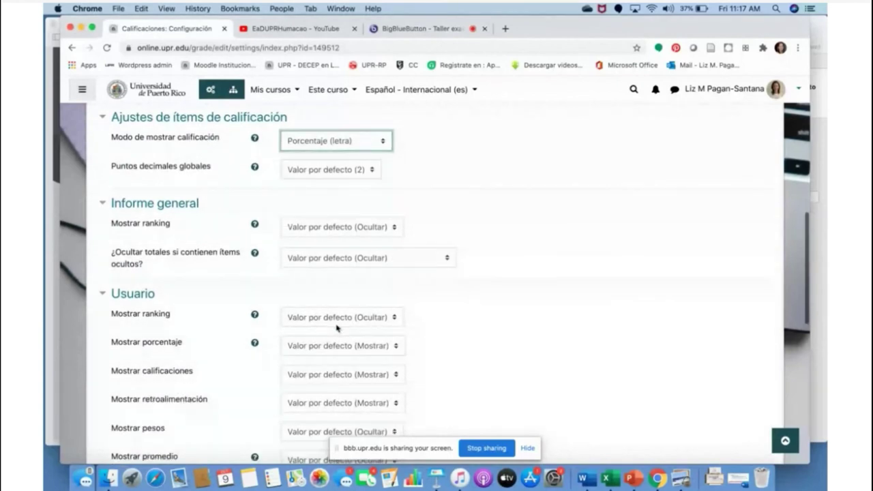
scroll(336, 327, down, 5)
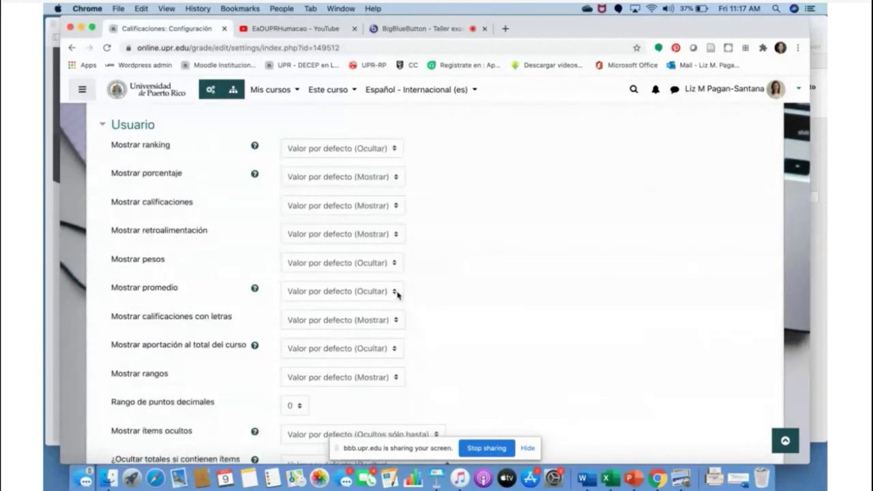
click(394, 292)
click(397, 292)
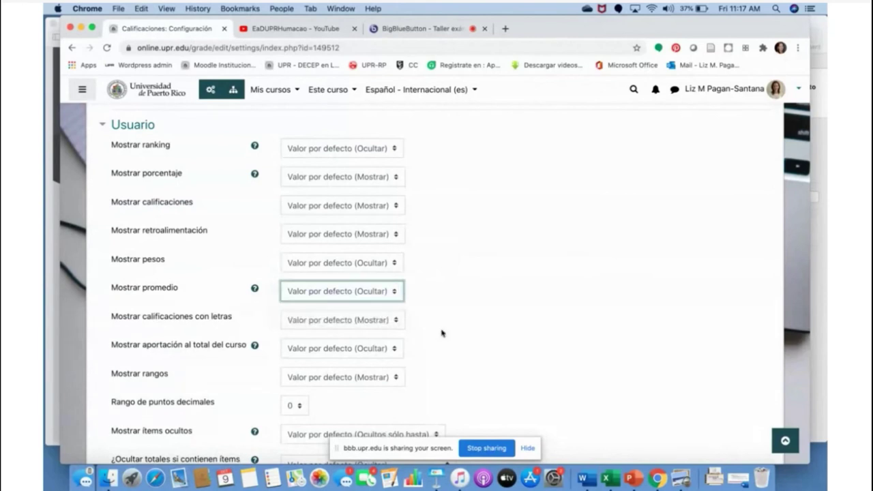
scroll(453, 351, down, 9)
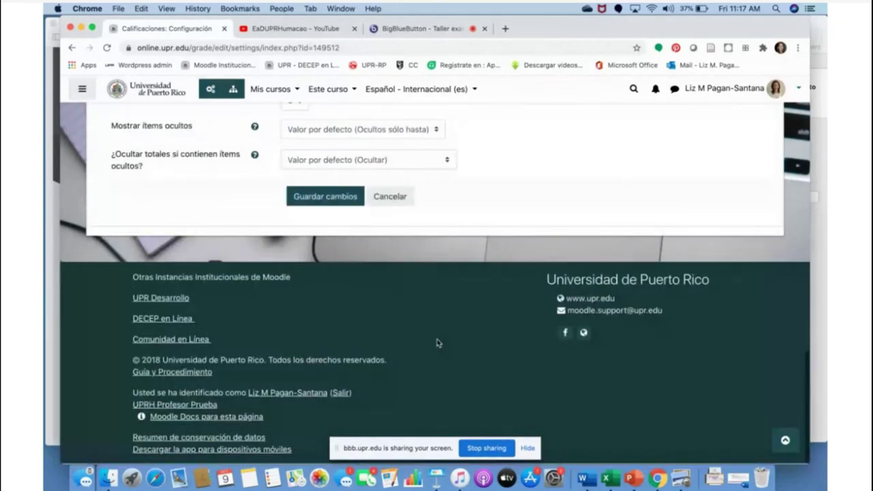
click(331, 199)
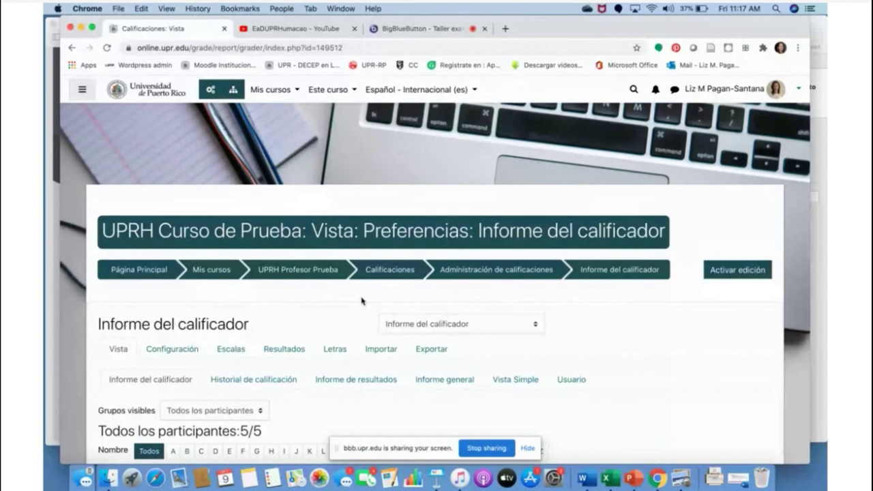
Open the course's grade letters and examine the percentage range assigned to each letter.
click(335, 350)
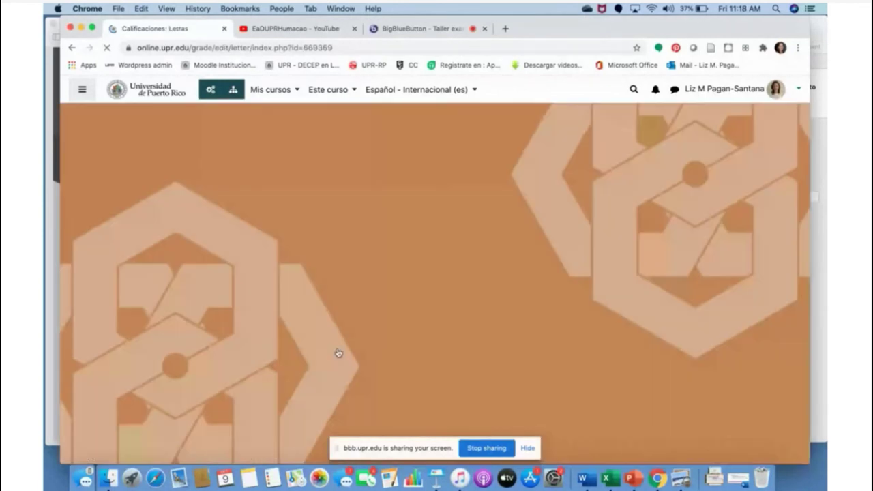
scroll(339, 352, down, 2)
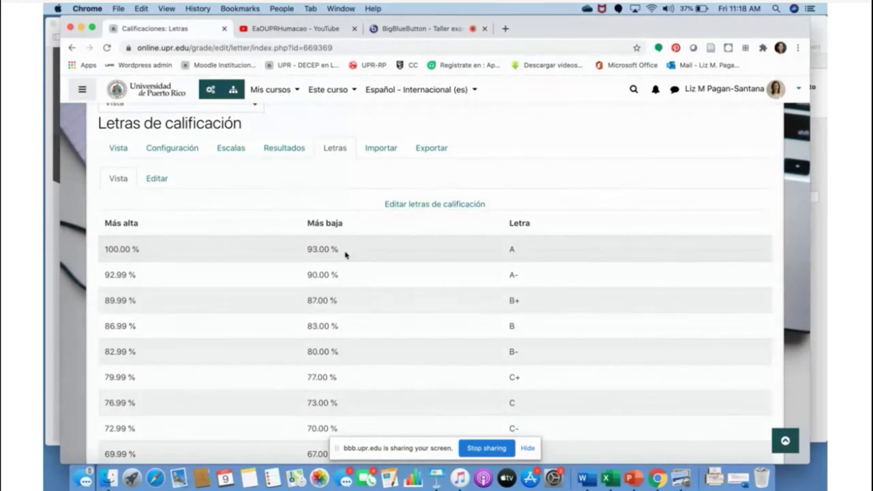
scroll(345, 255, down, 5)
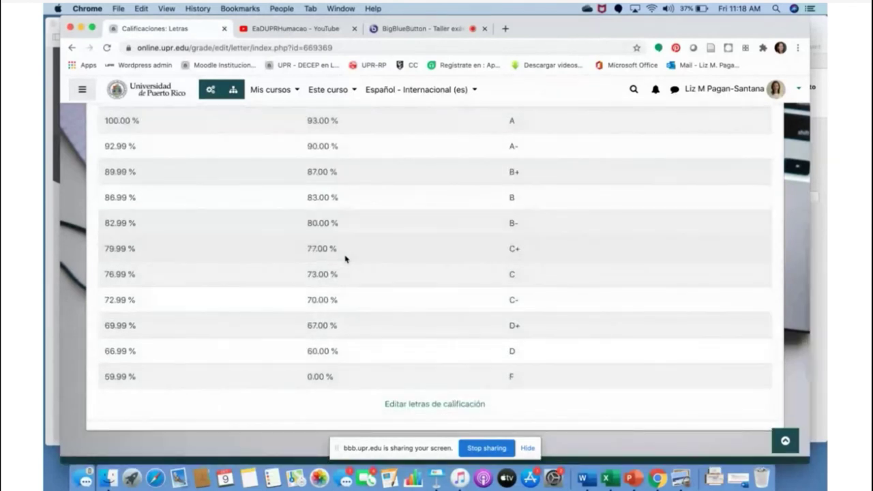
scroll(495, 248, up, 7)
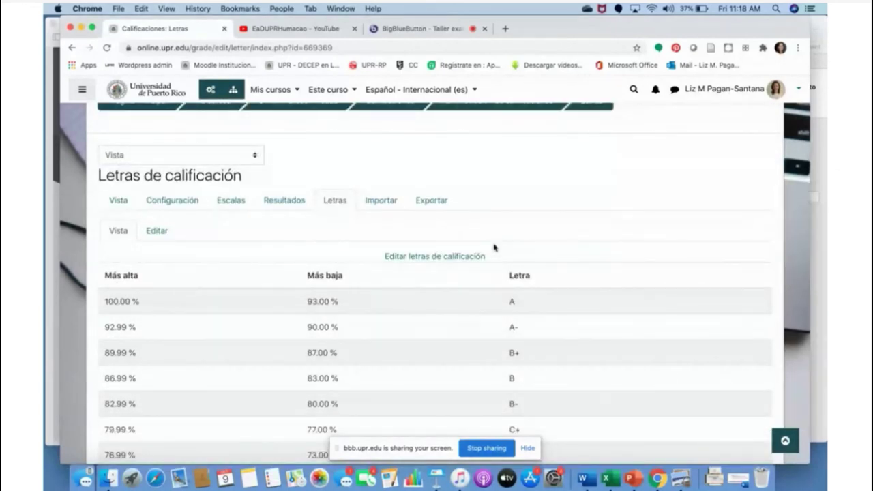
Open the grade letters for editing, enable overriding the site defaults and look through the letter and percentage fields.
click(405, 257)
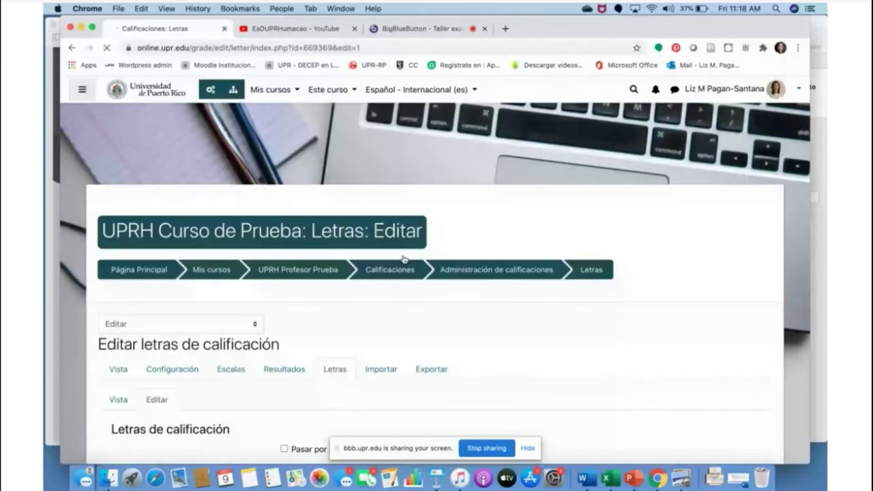
scroll(574, 351, down, 2)
scroll(574, 351, down, 3)
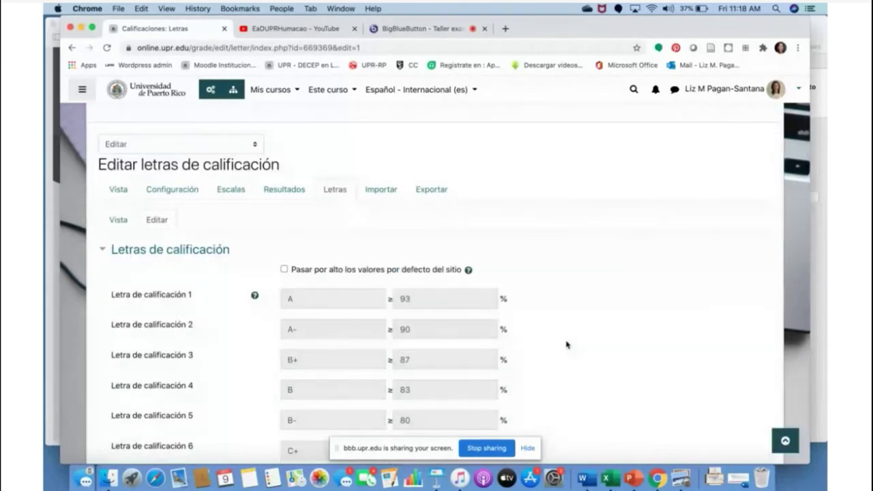
click(284, 269)
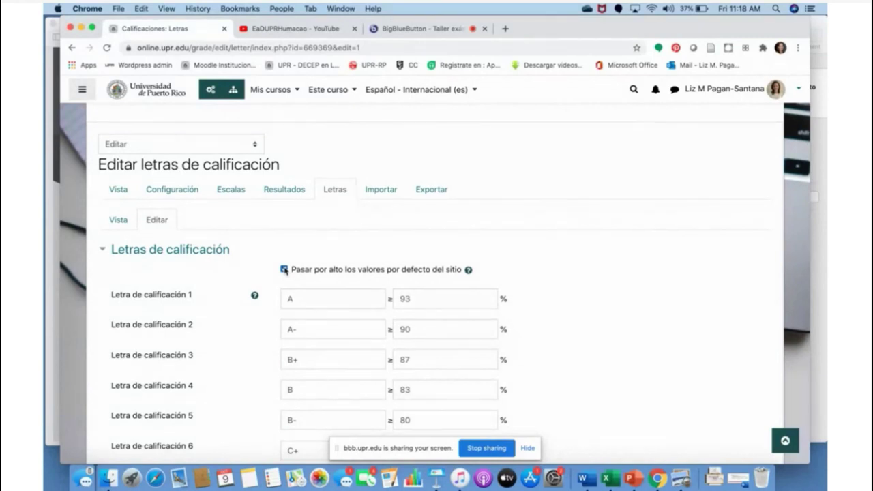
click(302, 302)
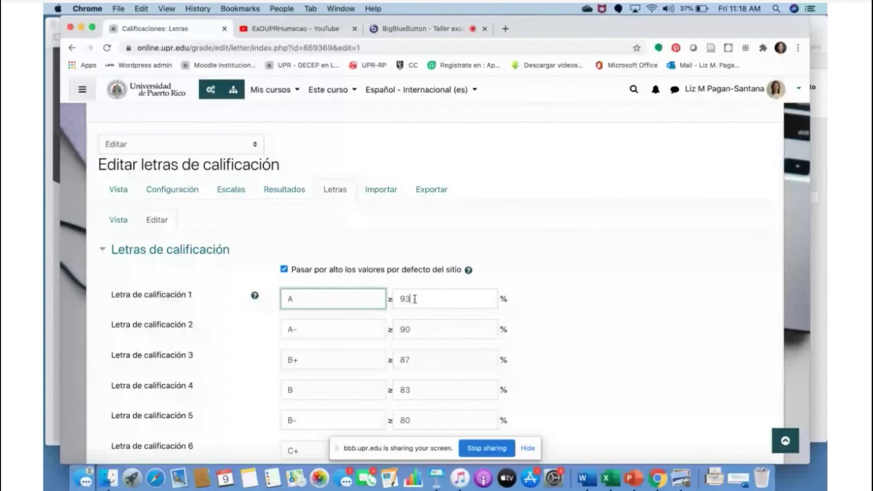
click(566, 322)
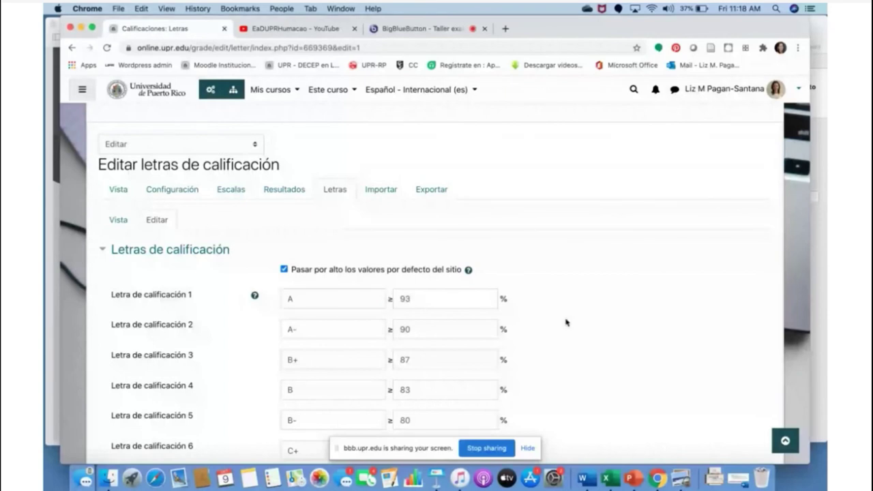
scroll(567, 322, down, 5)
scroll(567, 322, down, 1)
scroll(566, 322, up, 3)
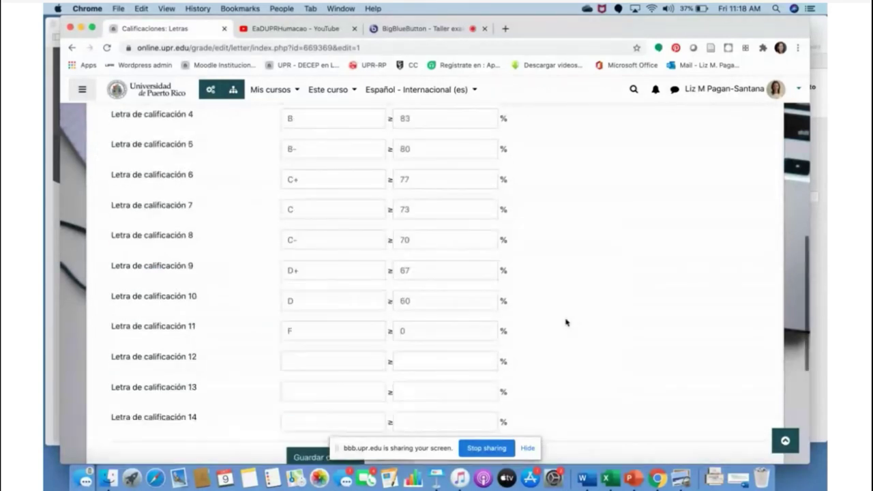
scroll(567, 322, down, 5)
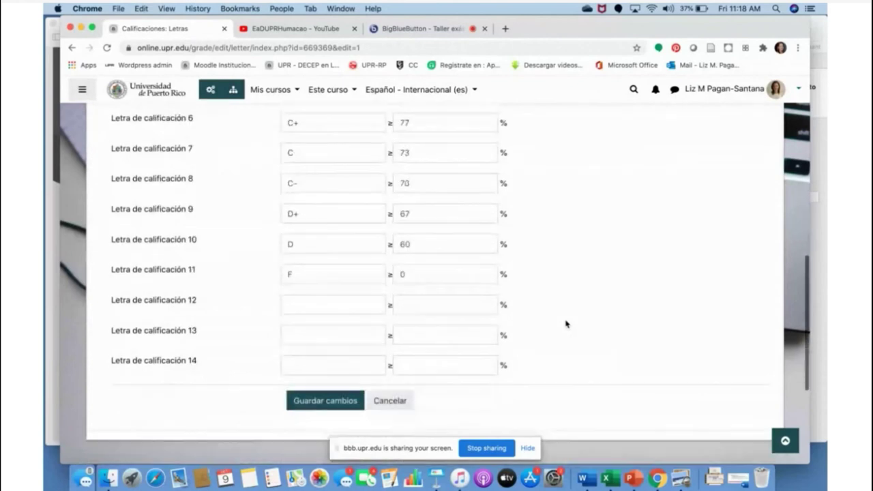
Save the course's grade letters with the site defaults overridden and view the resulting grade letter table.
click(308, 369)
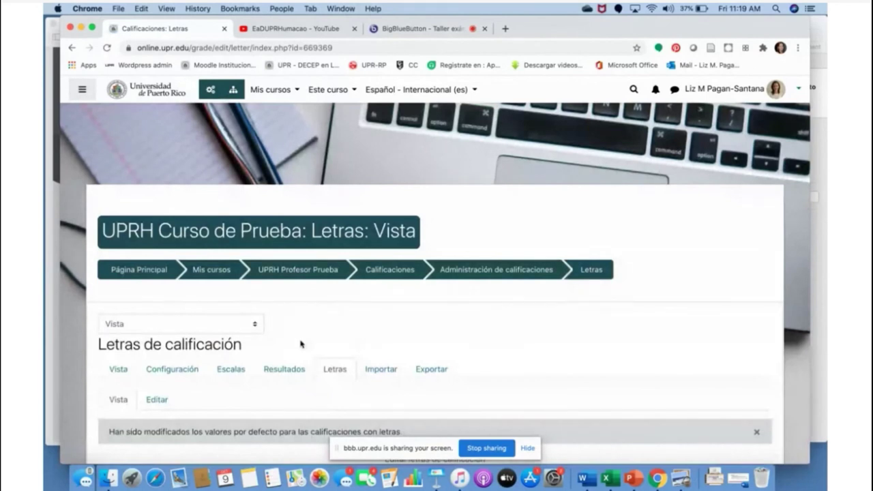
scroll(300, 343, down, 1)
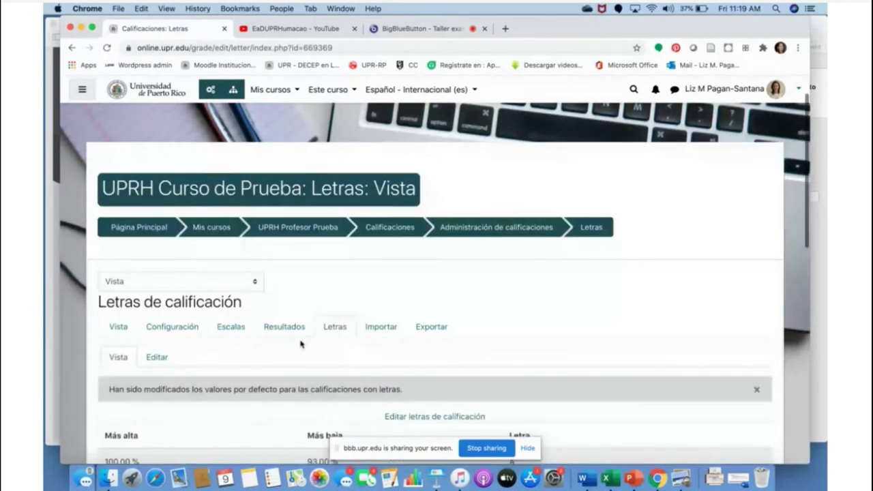
scroll(301, 344, down, 1)
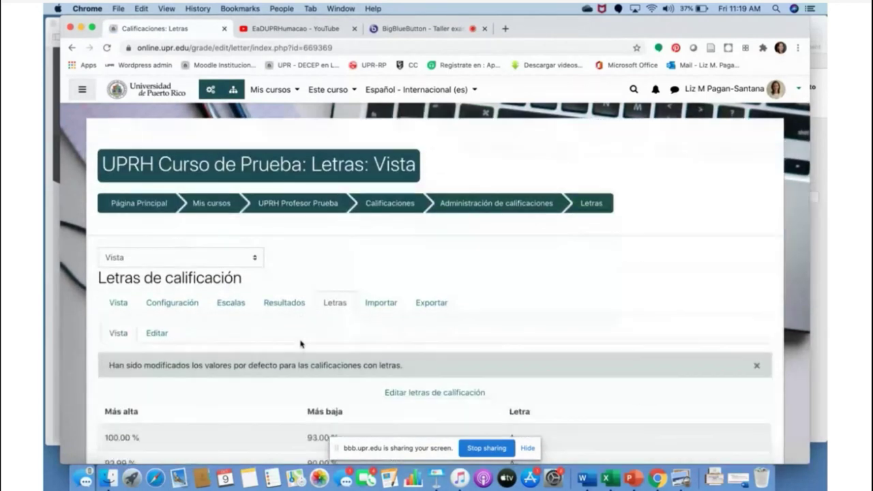
Open the course's grader report and examine how grades display under Asistencia, Participación and Tareas.
click(394, 205)
scroll(321, 376, down, 5)
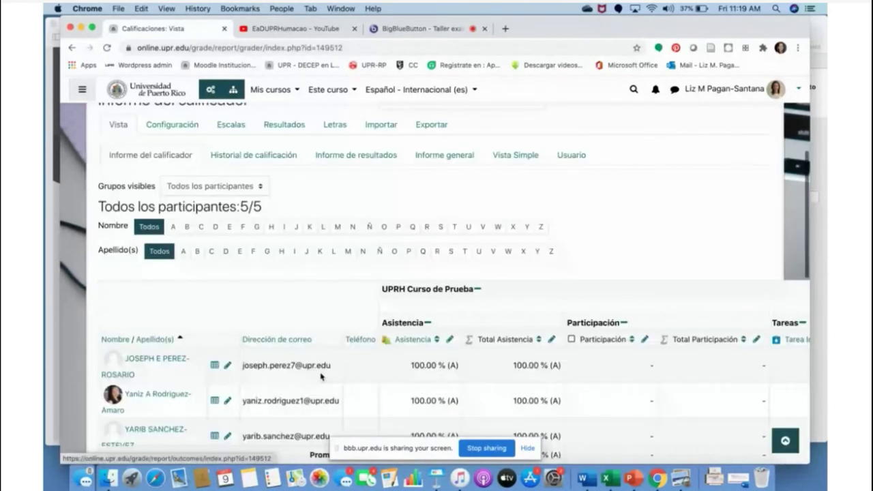
scroll(321, 376, right, 2)
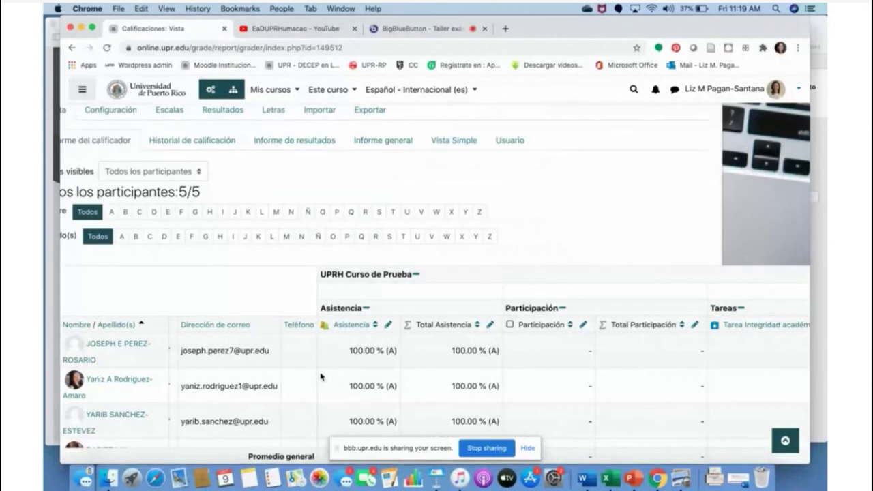
scroll(321, 376, right, 5)
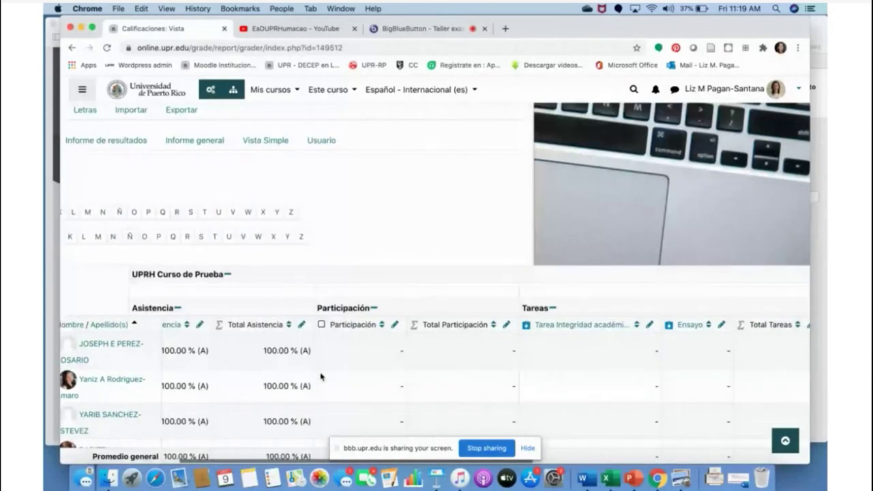
scroll(371, 332, left, 2)
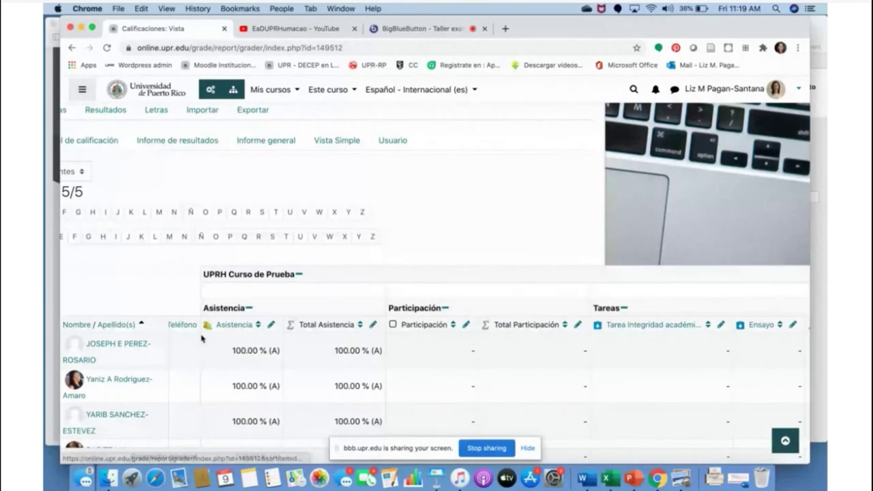
scroll(202, 338, left, 2)
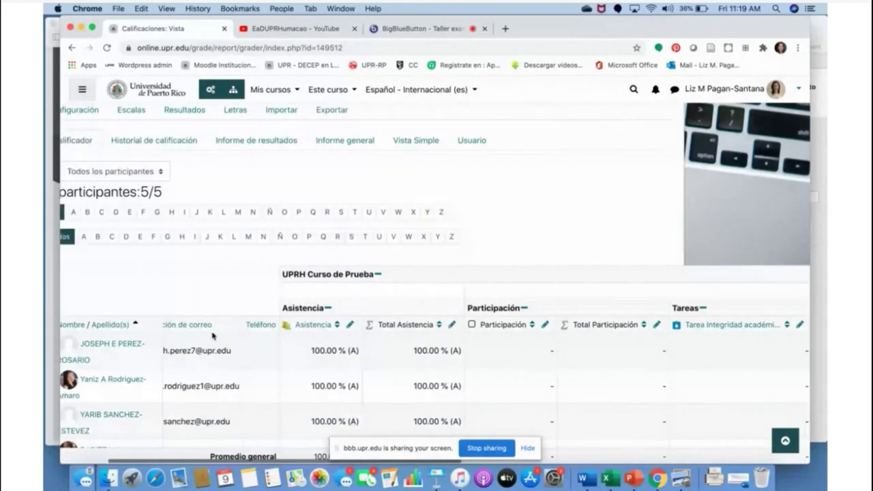
scroll(331, 326, right, 3)
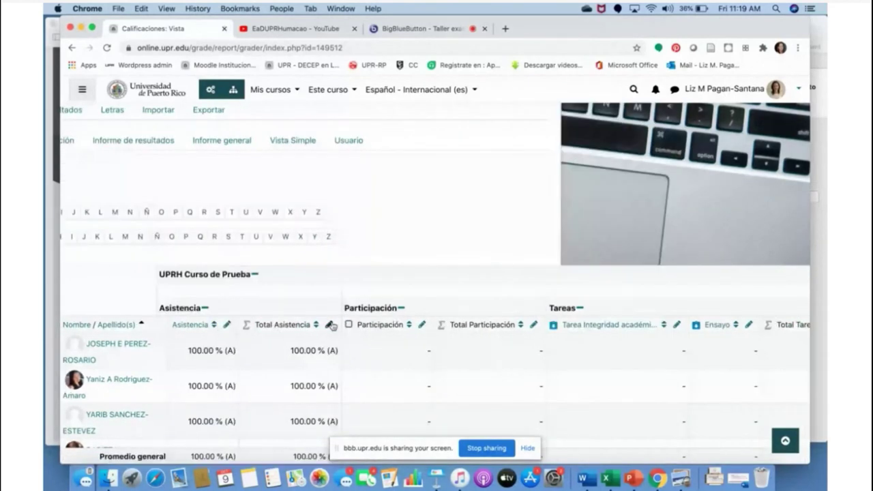
Open the single view for Total Asistencia and examine its grade, override, exclude and bulk insert fields.
click(331, 326)
scroll(332, 327, down, 5)
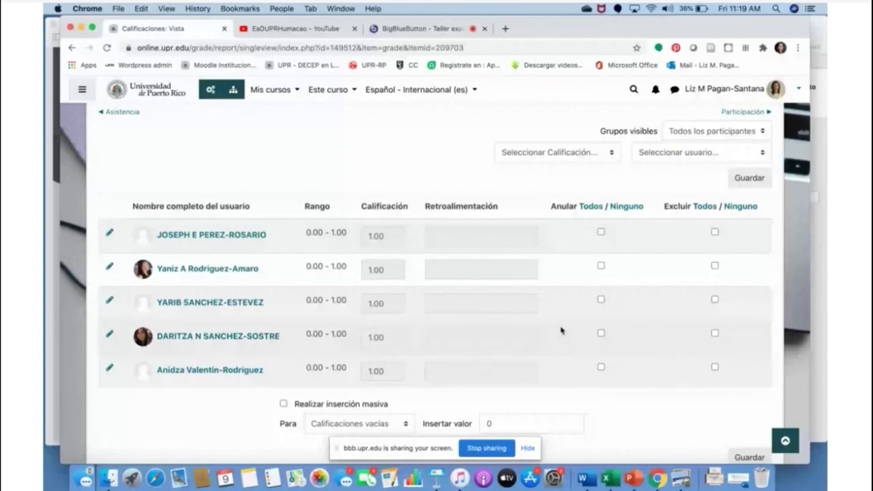
scroll(561, 331, down, 3)
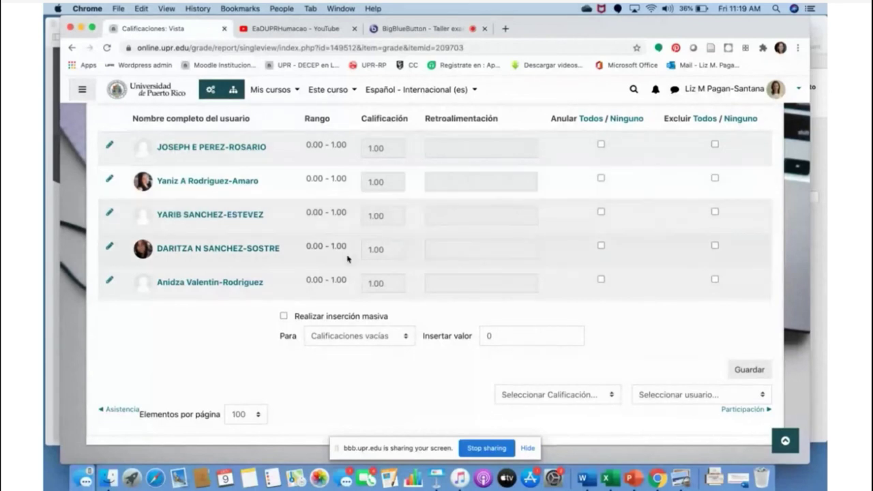
click(285, 318)
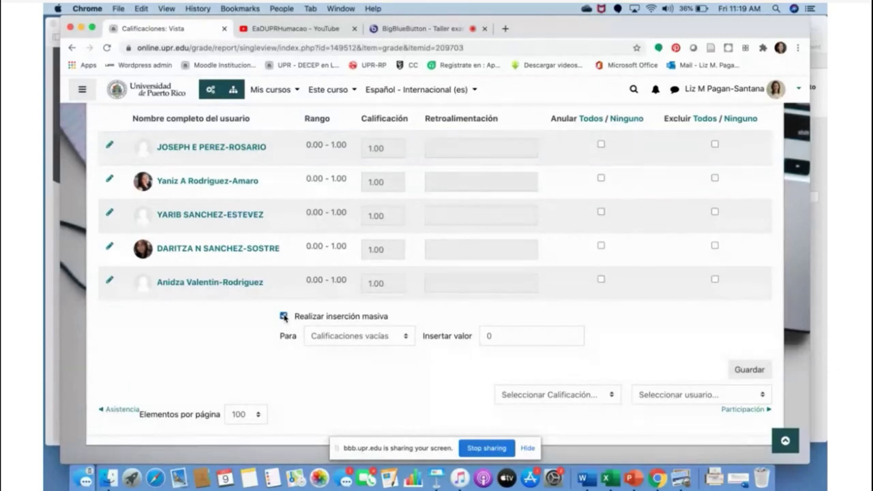
click(498, 336)
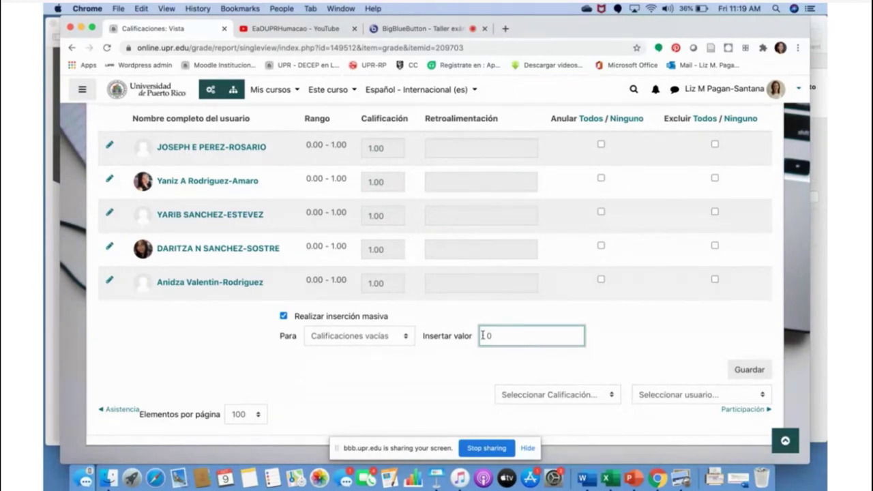
scroll(436, 273, up, 1)
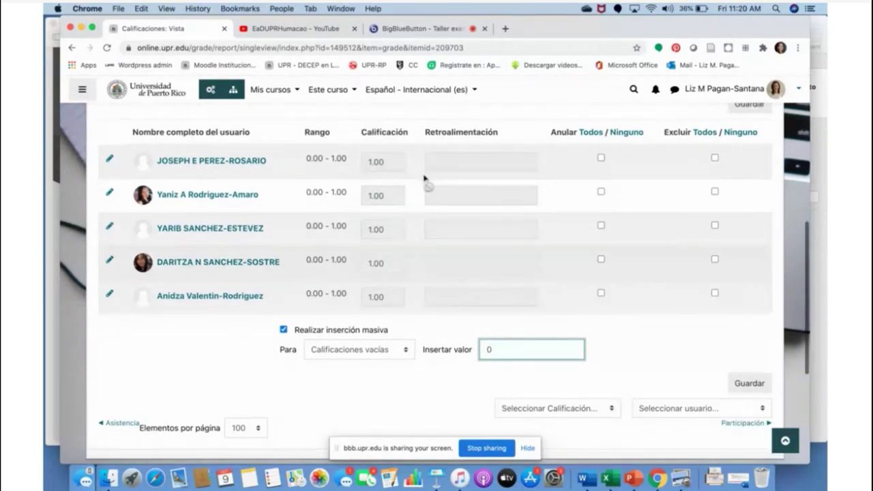
click(284, 330)
Review the Total Asistencia single view once more, return to the grader report and look across its category columns.
scroll(260, 345, up, 5)
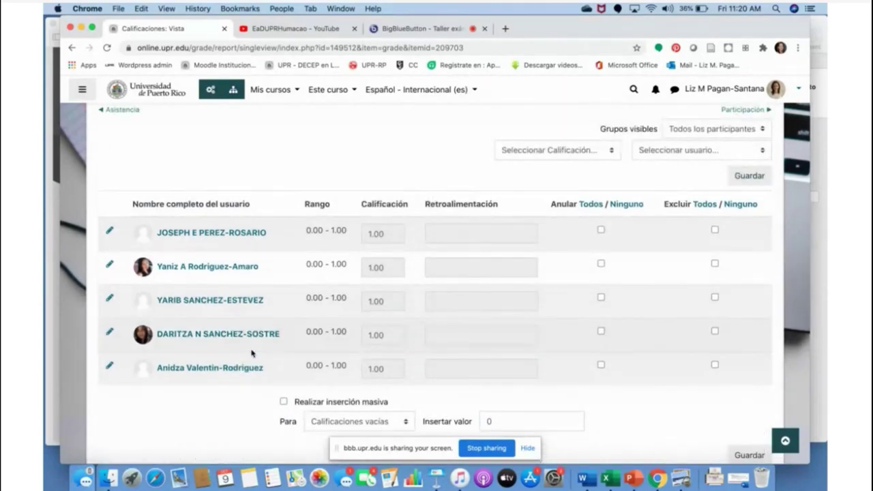
scroll(251, 353, down, 4)
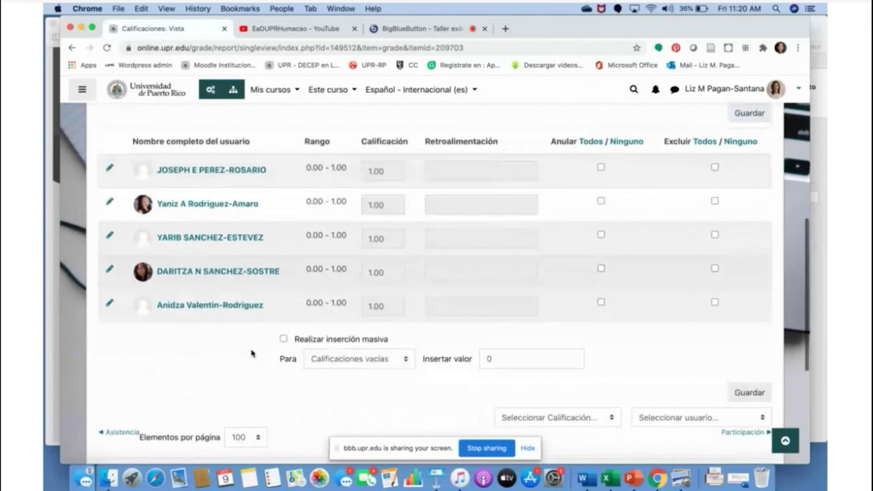
scroll(251, 353, up, 5)
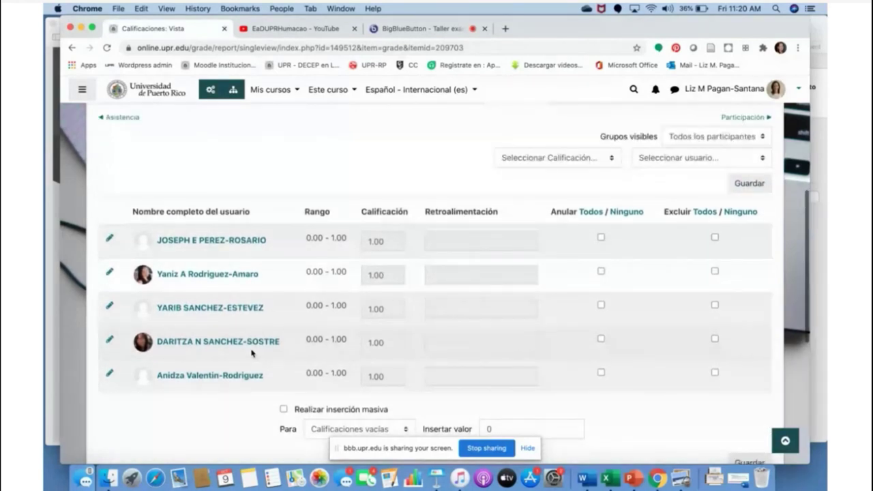
scroll(251, 353, up, 9)
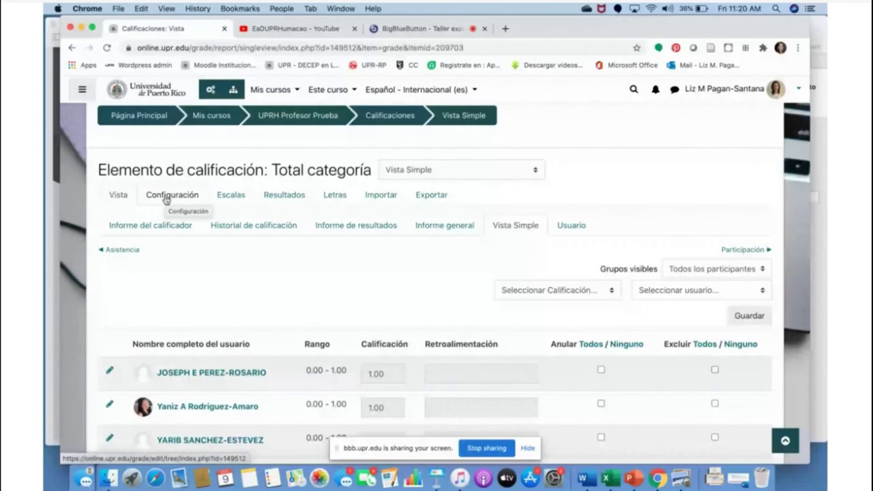
click(148, 226)
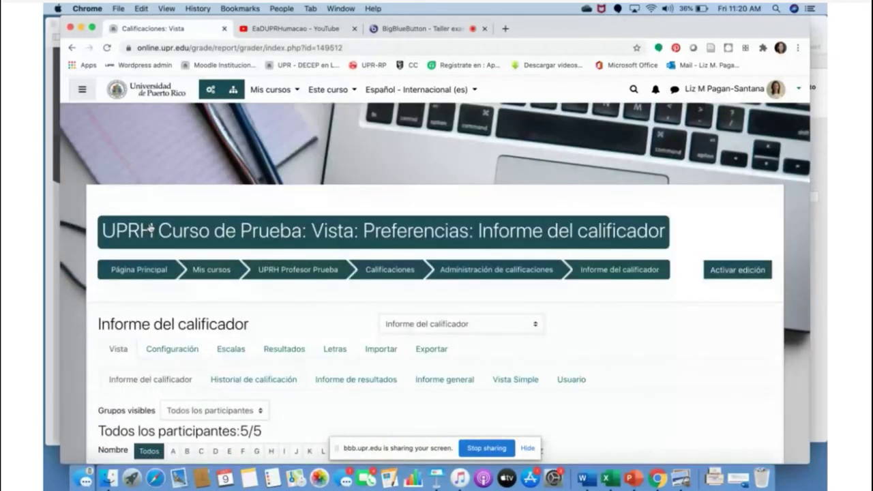
scroll(249, 374, down, 5)
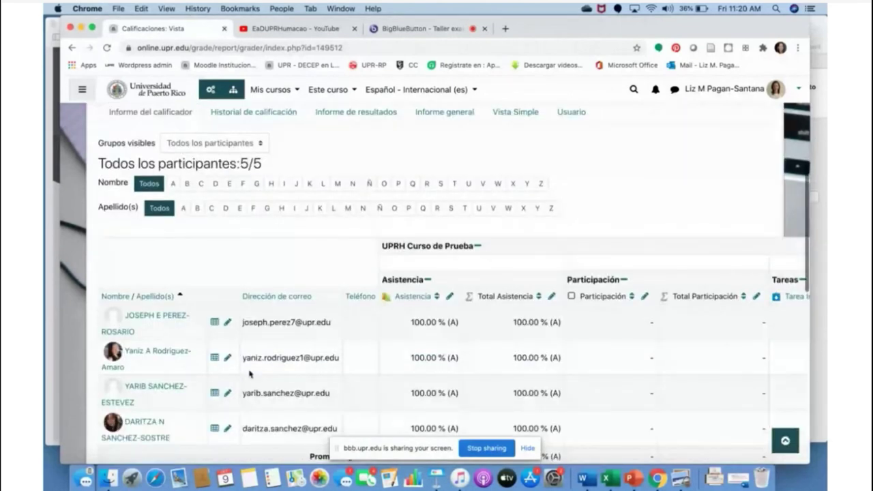
scroll(250, 374, right, 6)
scroll(249, 374, right, 3)
scroll(250, 374, left, 4)
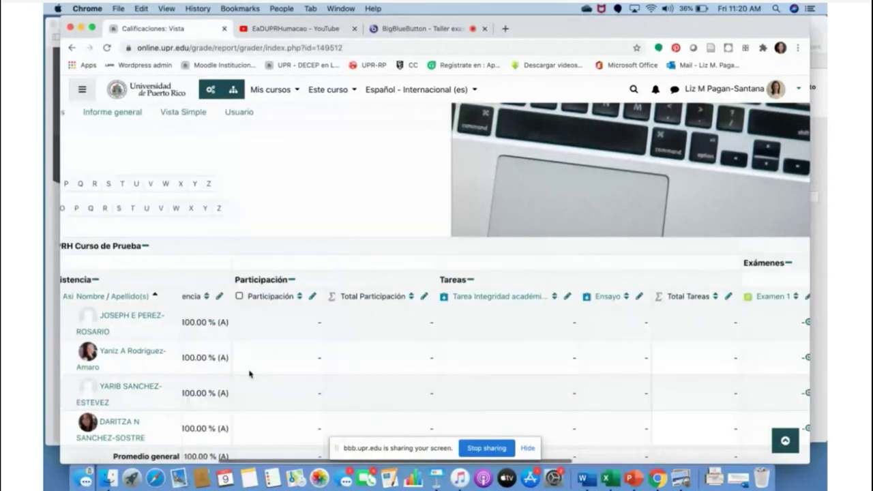
scroll(250, 374, left, 5)
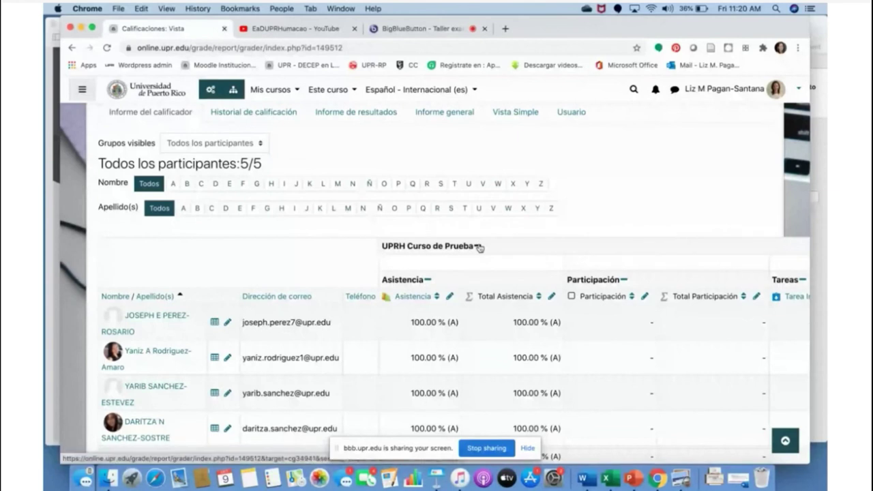
Collapse the UPRH Curso de Prueba category in the grader report to view only each student's course total.
click(478, 246)
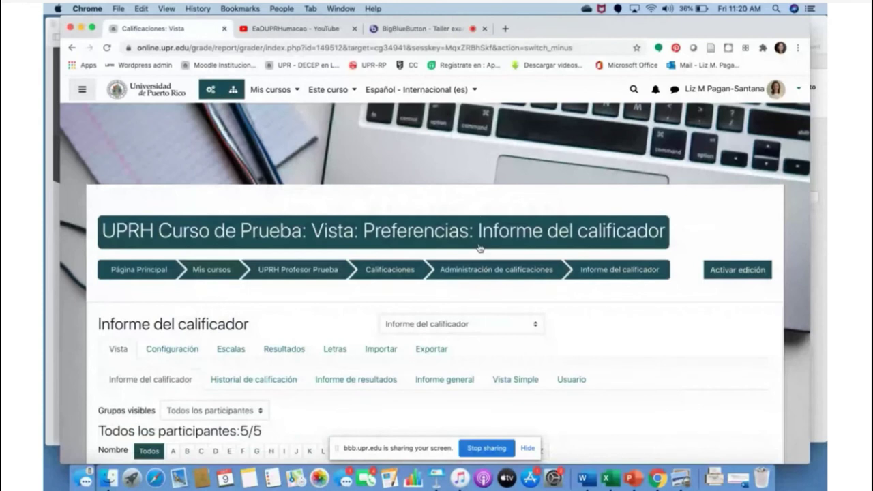
scroll(460, 374, down, 4)
scroll(460, 375, down, 1)
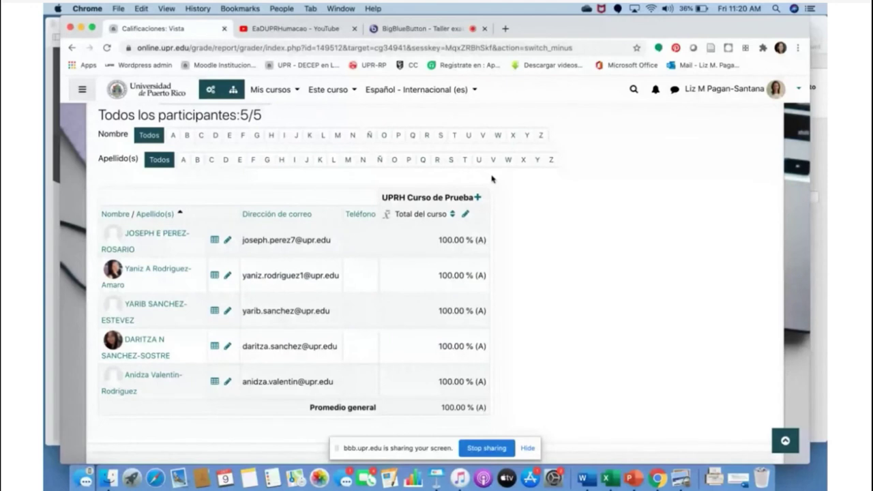
Expand the UPRH Curso de Prueba category again and examine the grade columns from Asistencia through Total Exámenes.
click(478, 198)
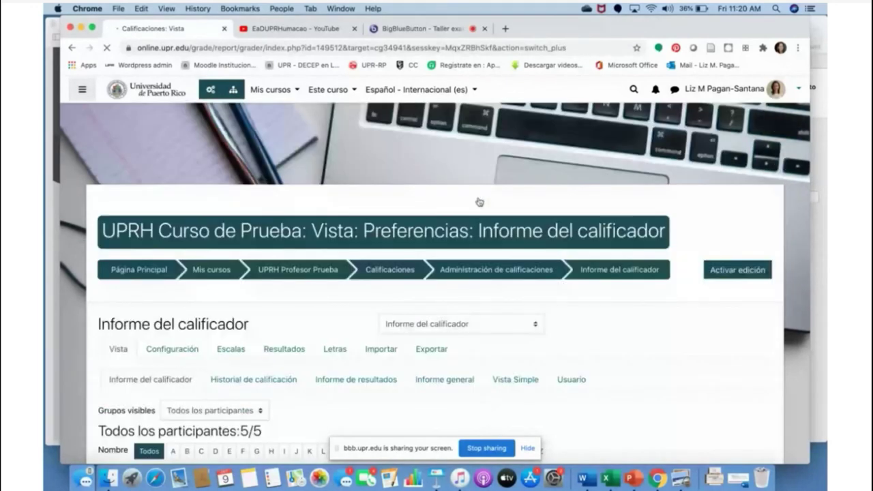
scroll(494, 334, down, 2)
scroll(494, 333, down, 3)
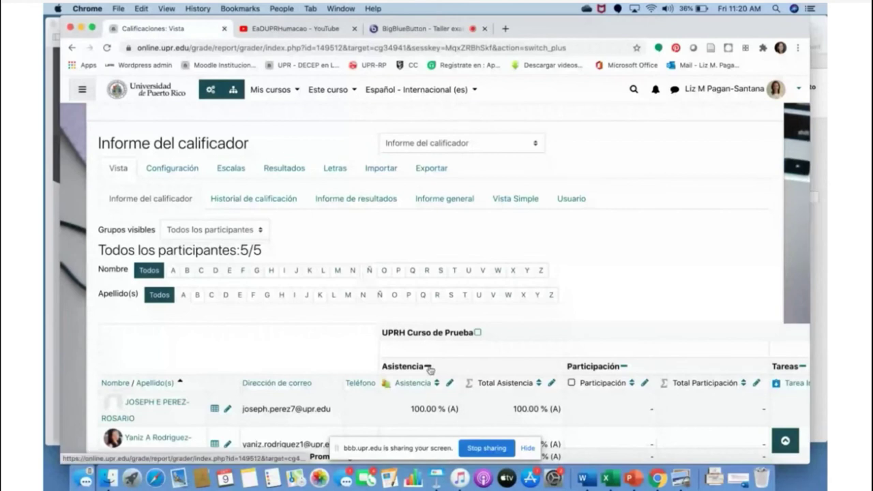
scroll(430, 370, down, 3)
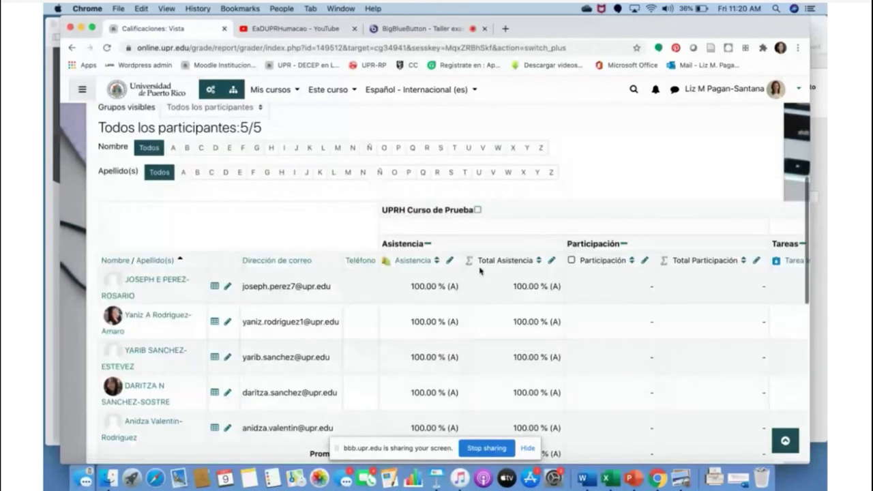
scroll(660, 334, right, 1)
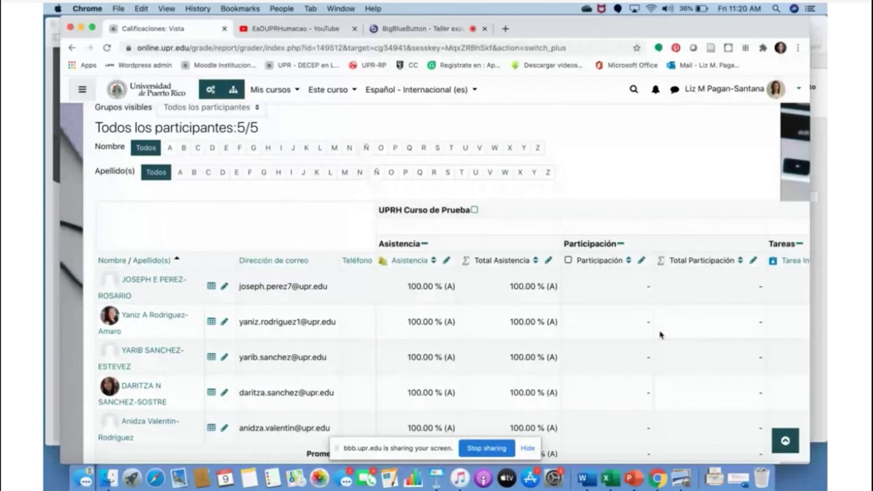
scroll(661, 335, right, 10)
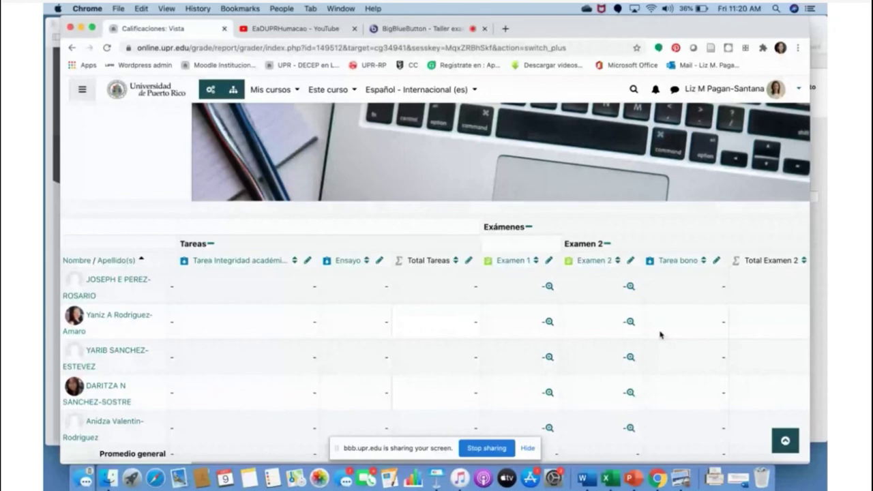
scroll(660, 335, right, 4)
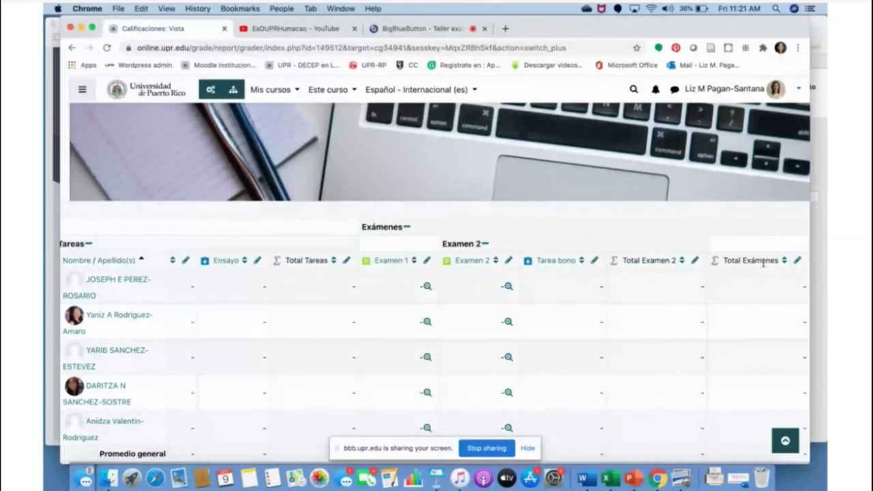